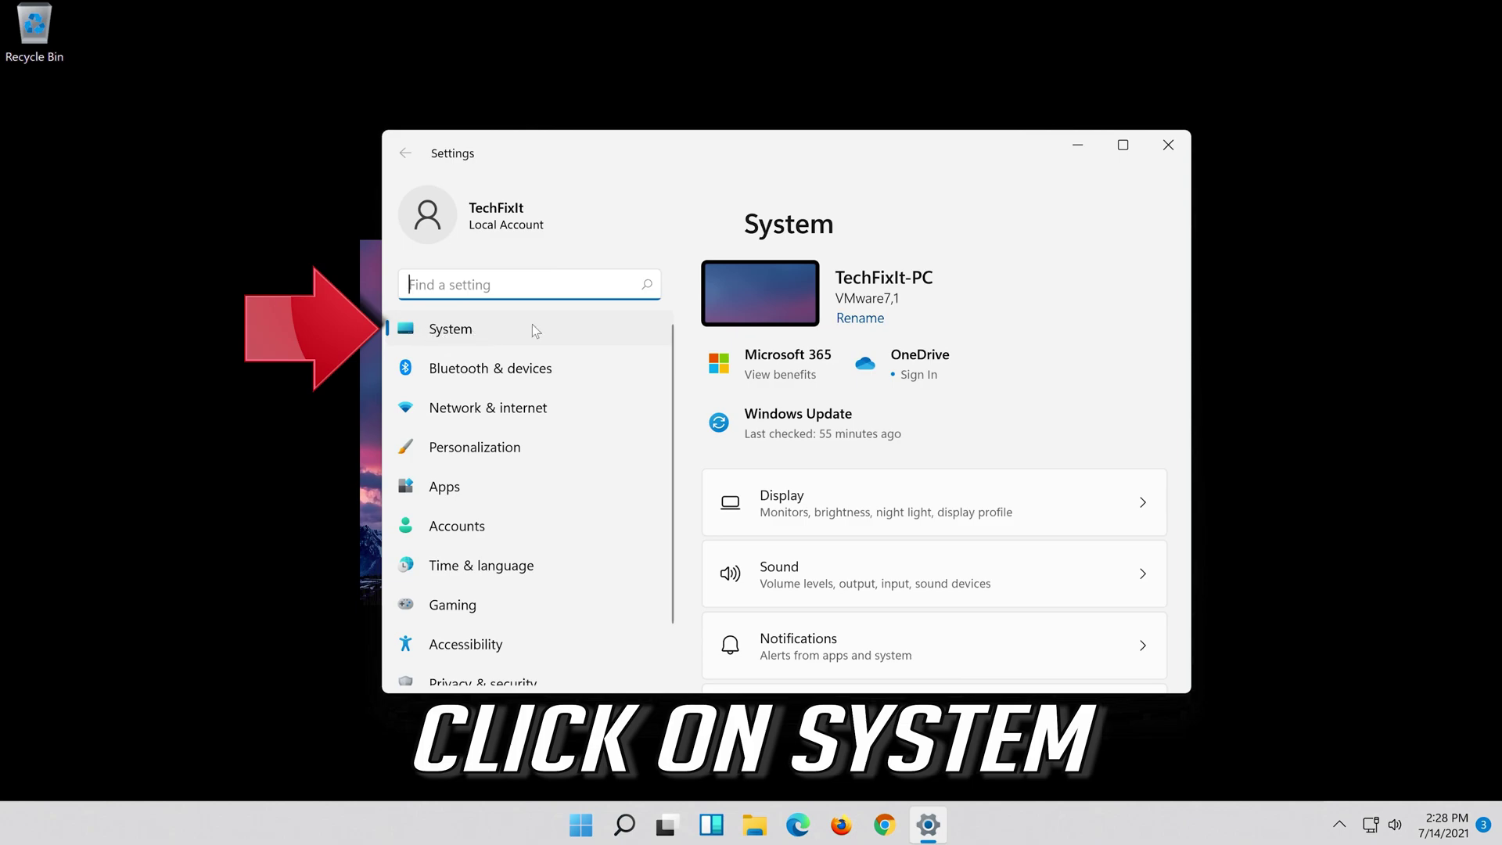
Open the list of other troubleshooters within the System troubleshoot settings.
click(498, 330)
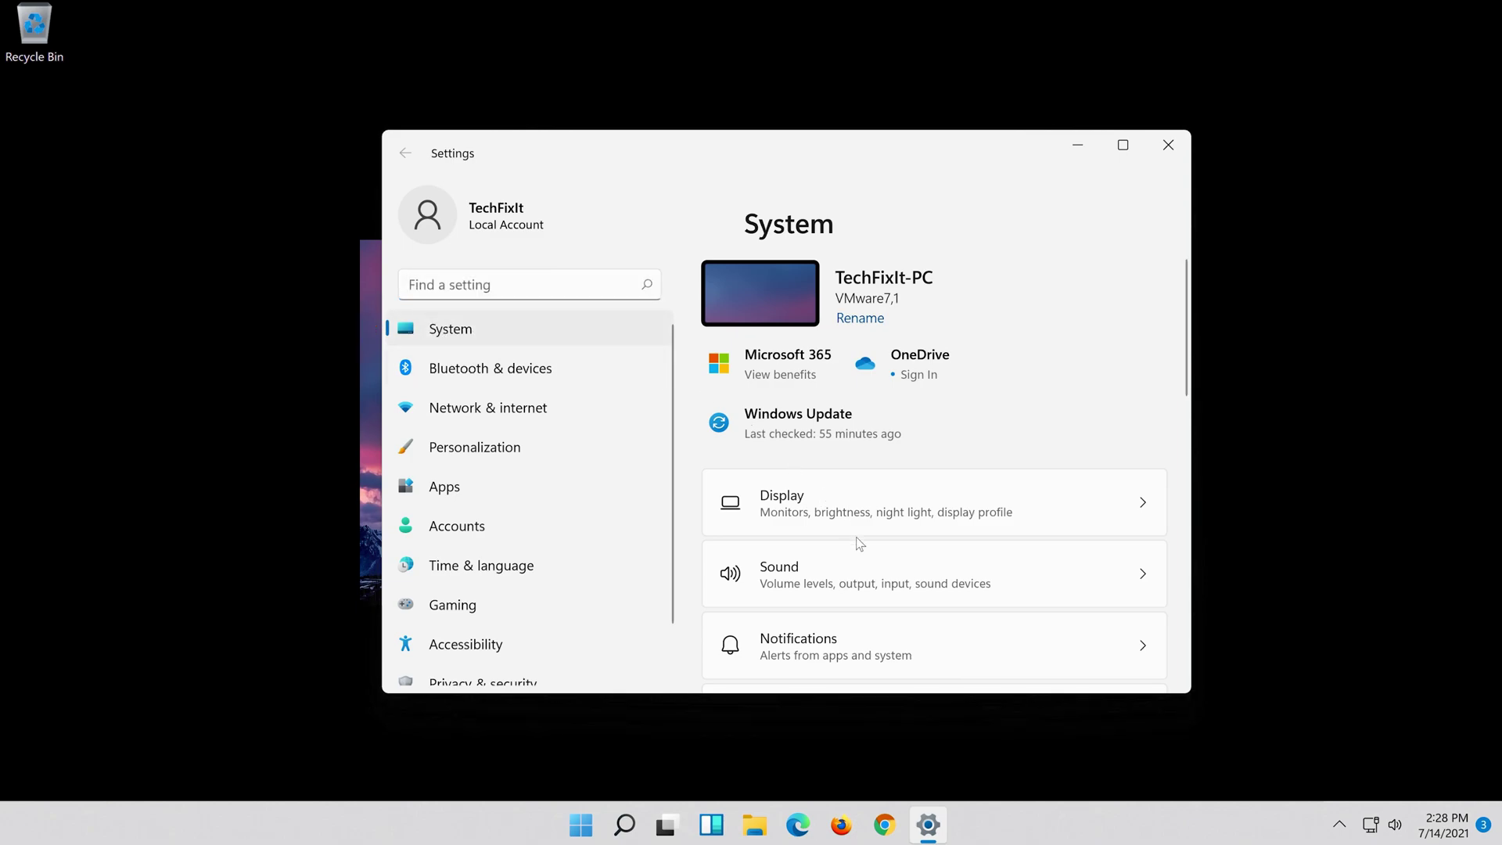
scroll(852, 549, down, 6)
scroll(853, 558, down, 4)
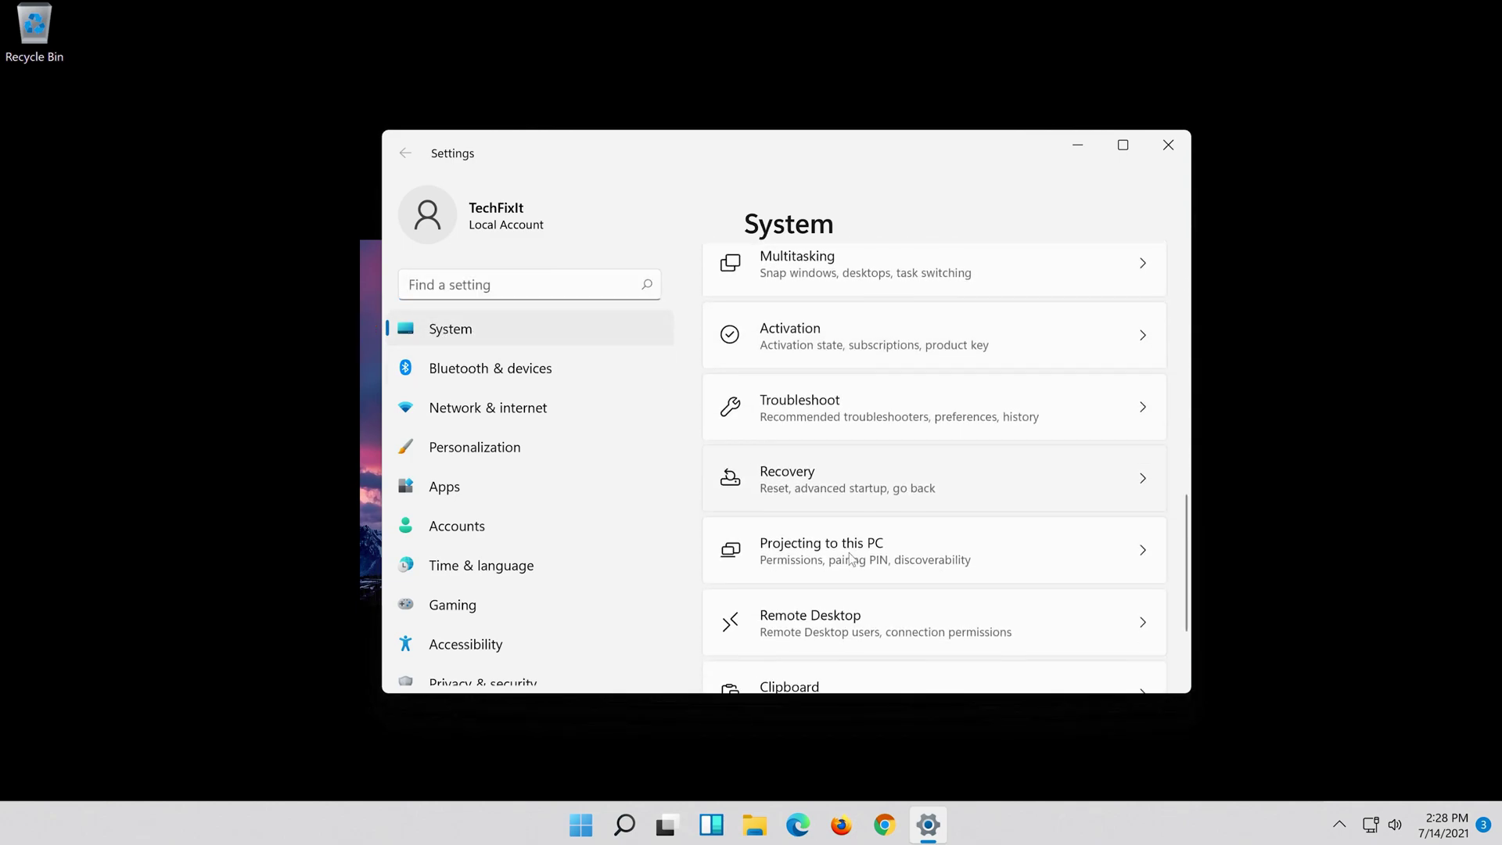
scroll(853, 558, up, 3)
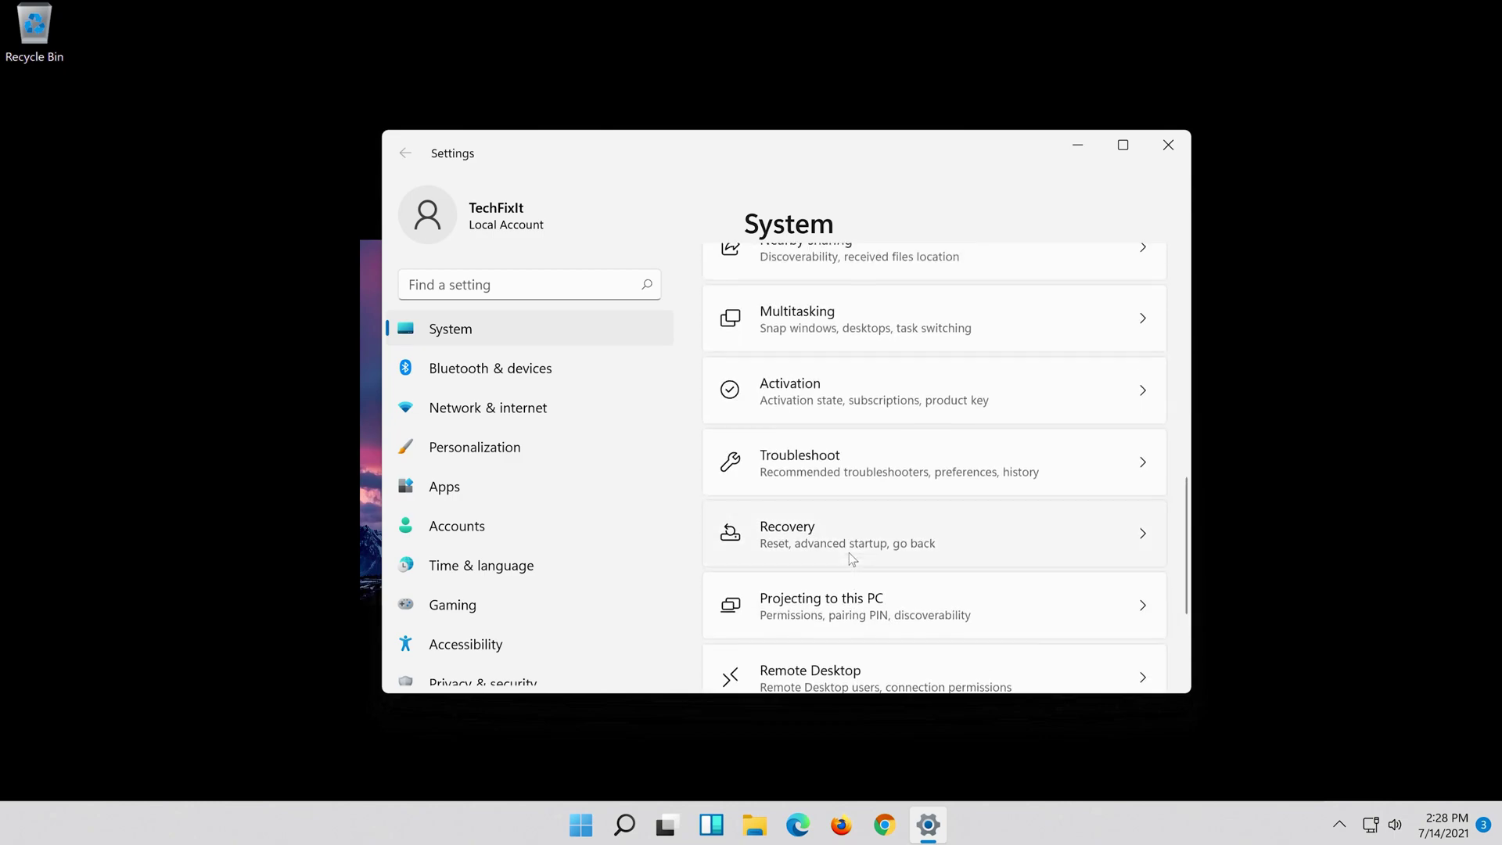
click(932, 469)
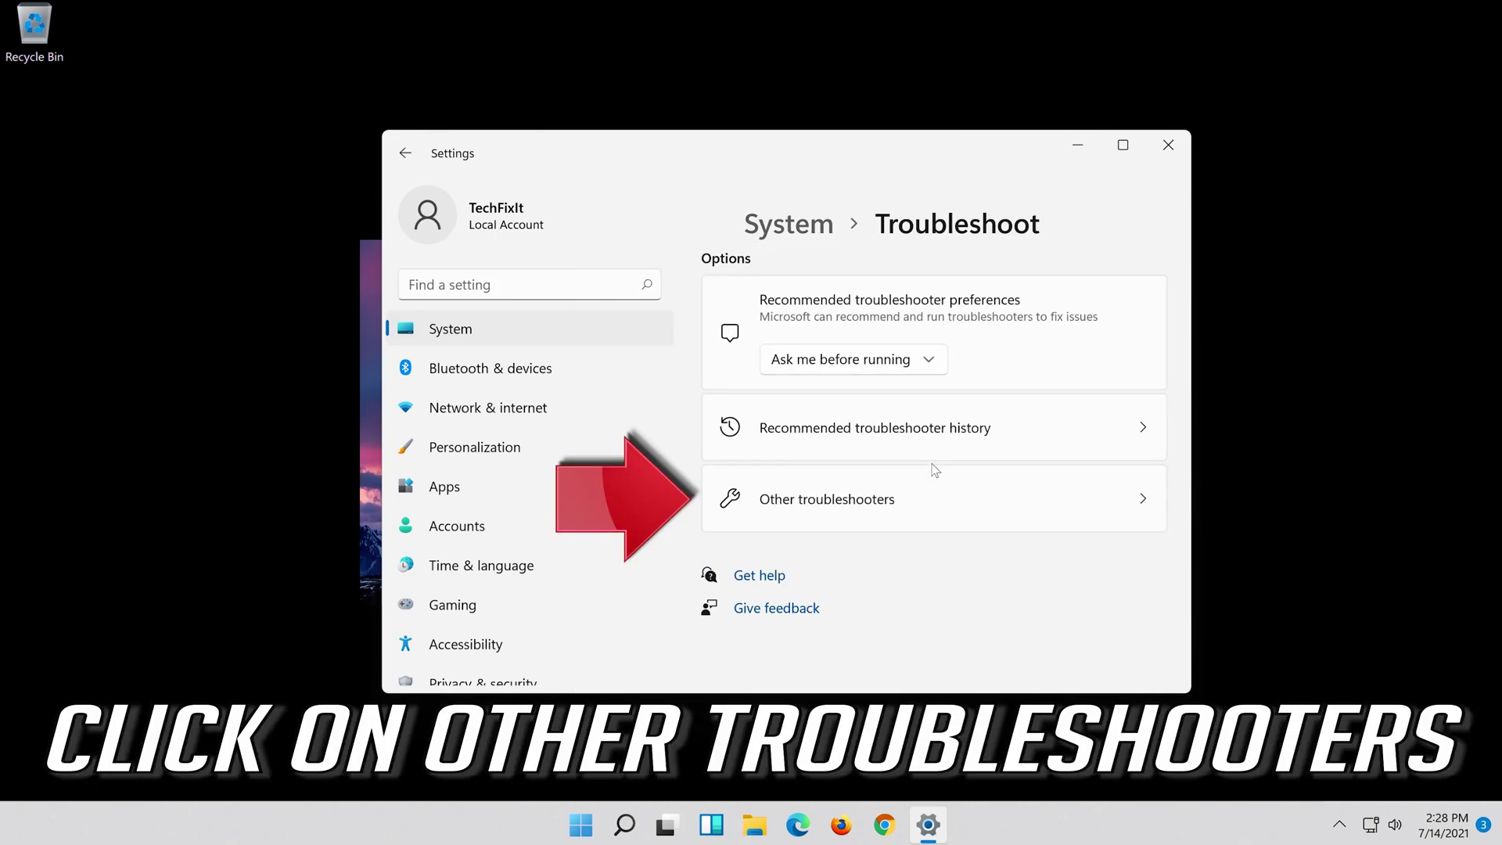
click(943, 506)
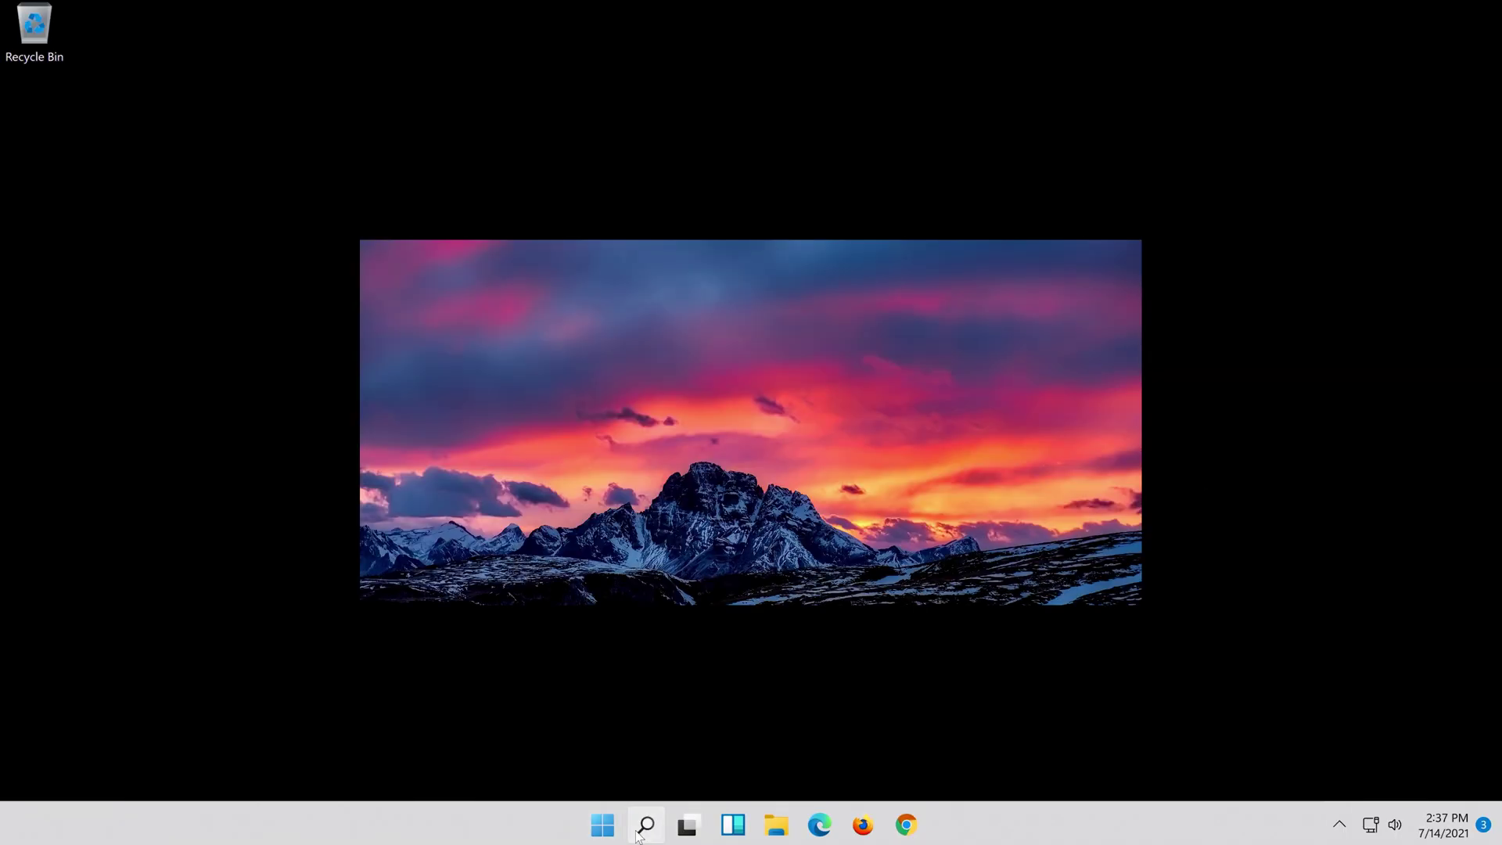
Search Windows for "device manager", open Device Manager and move its window nearer the middle of the desktop.
click(638, 833)
text(de)
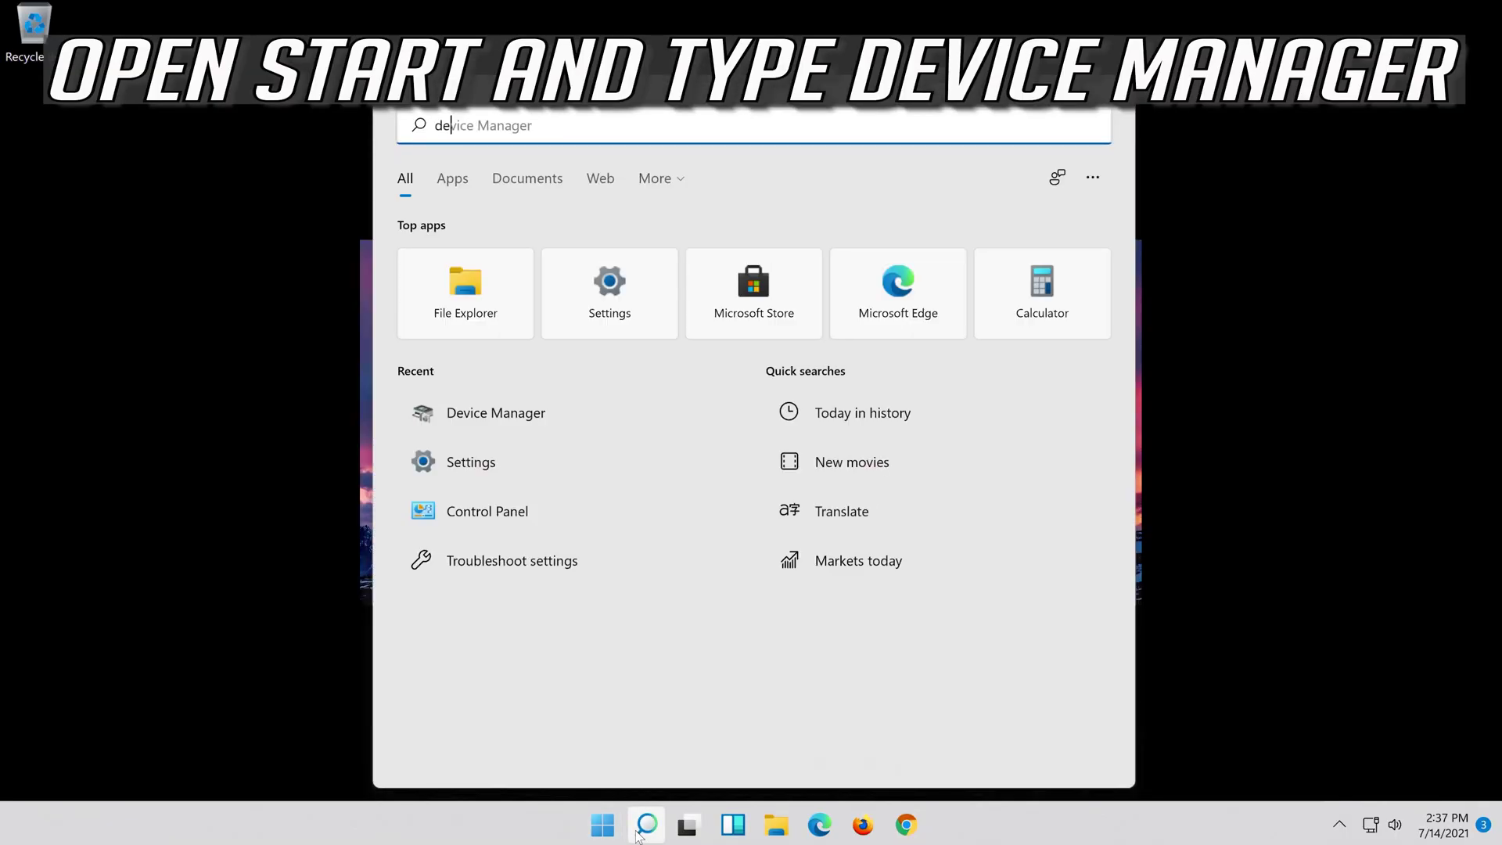
text(vice manager)
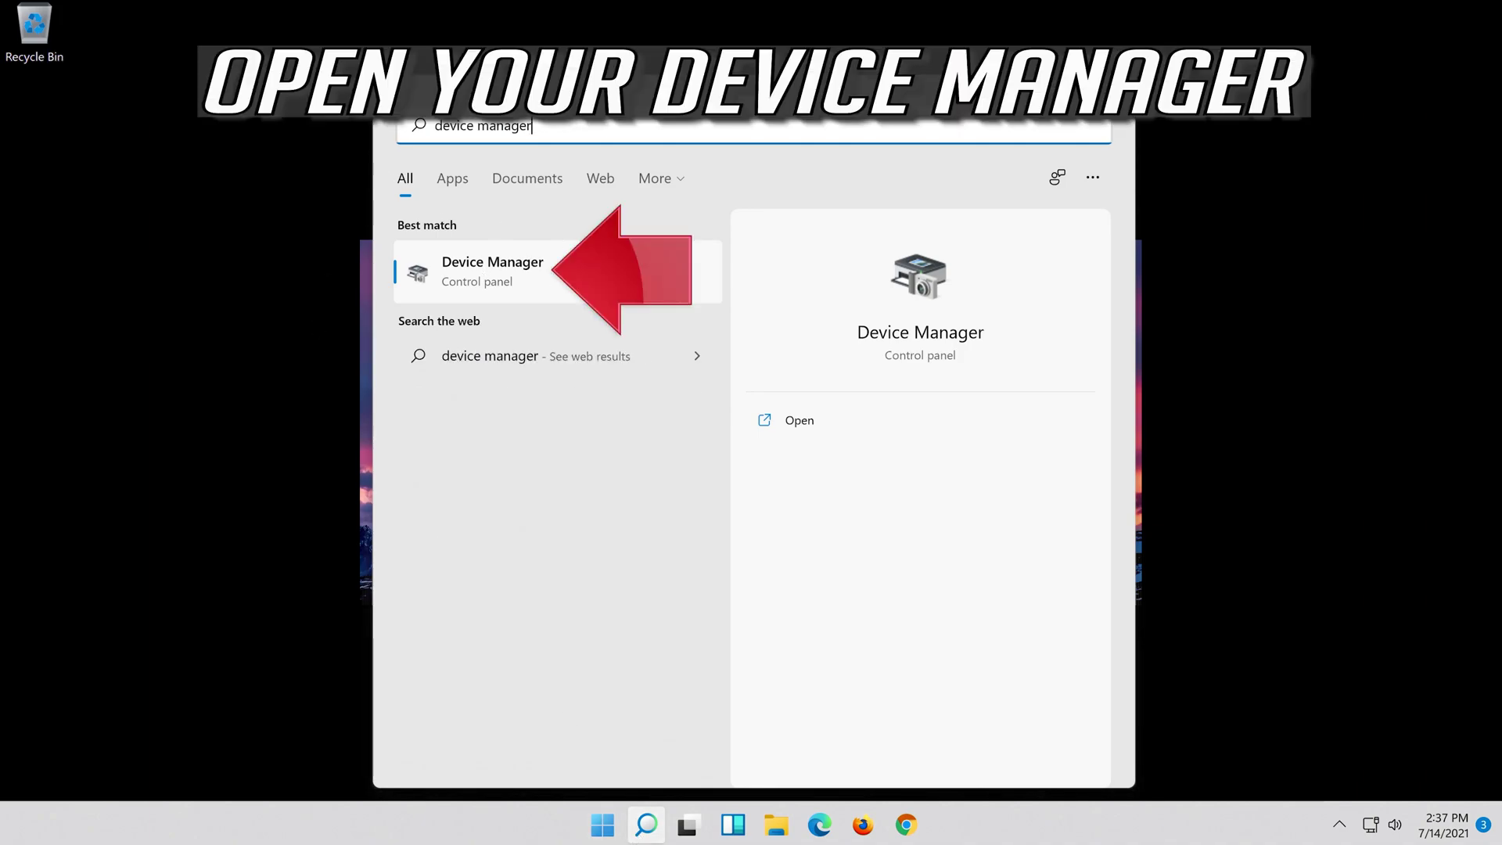
click(560, 282)
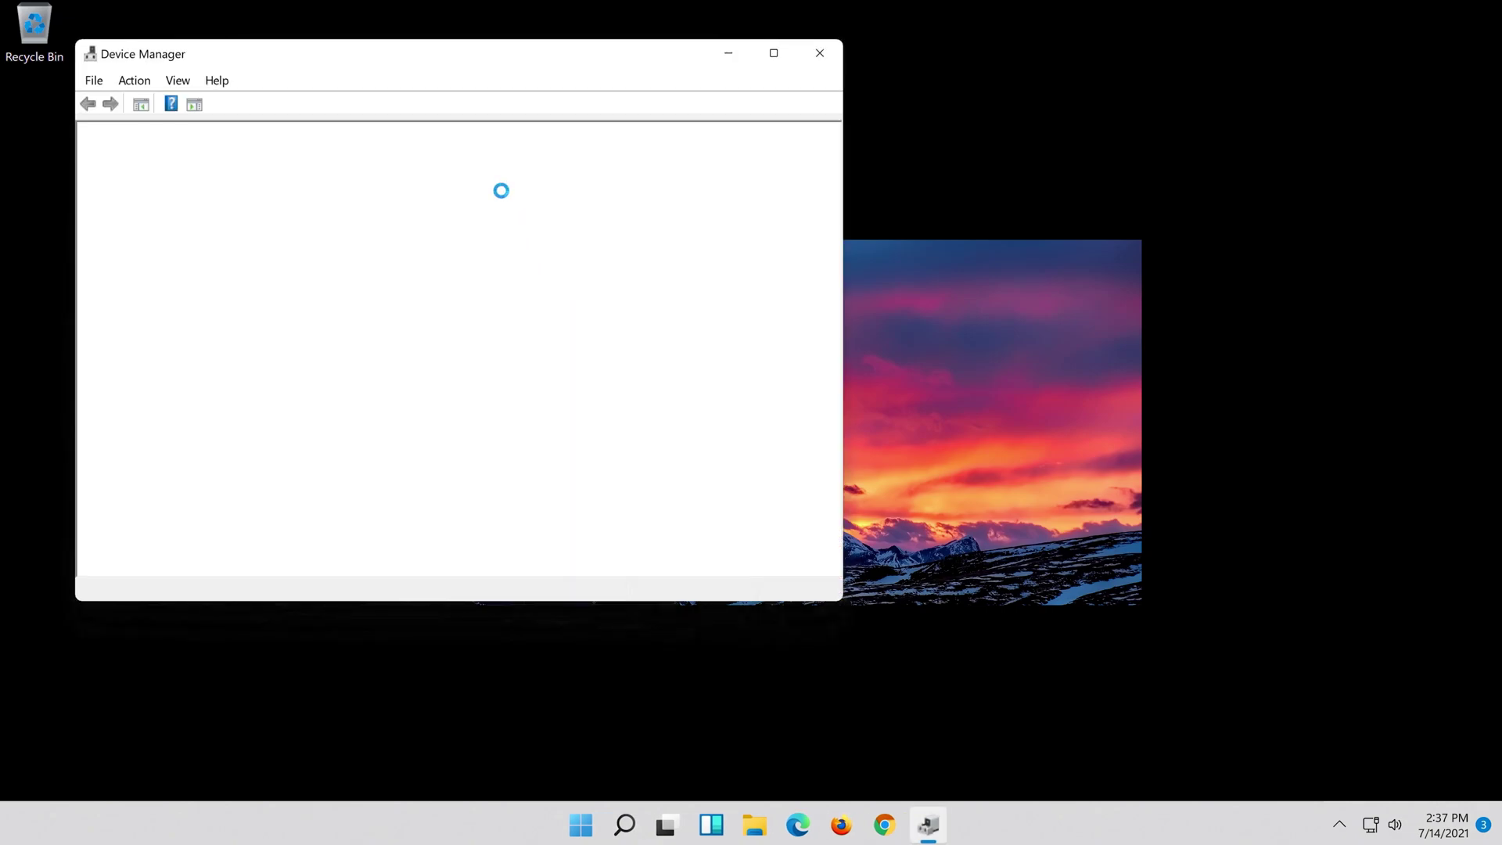
drag(339, 62, 733, 115)
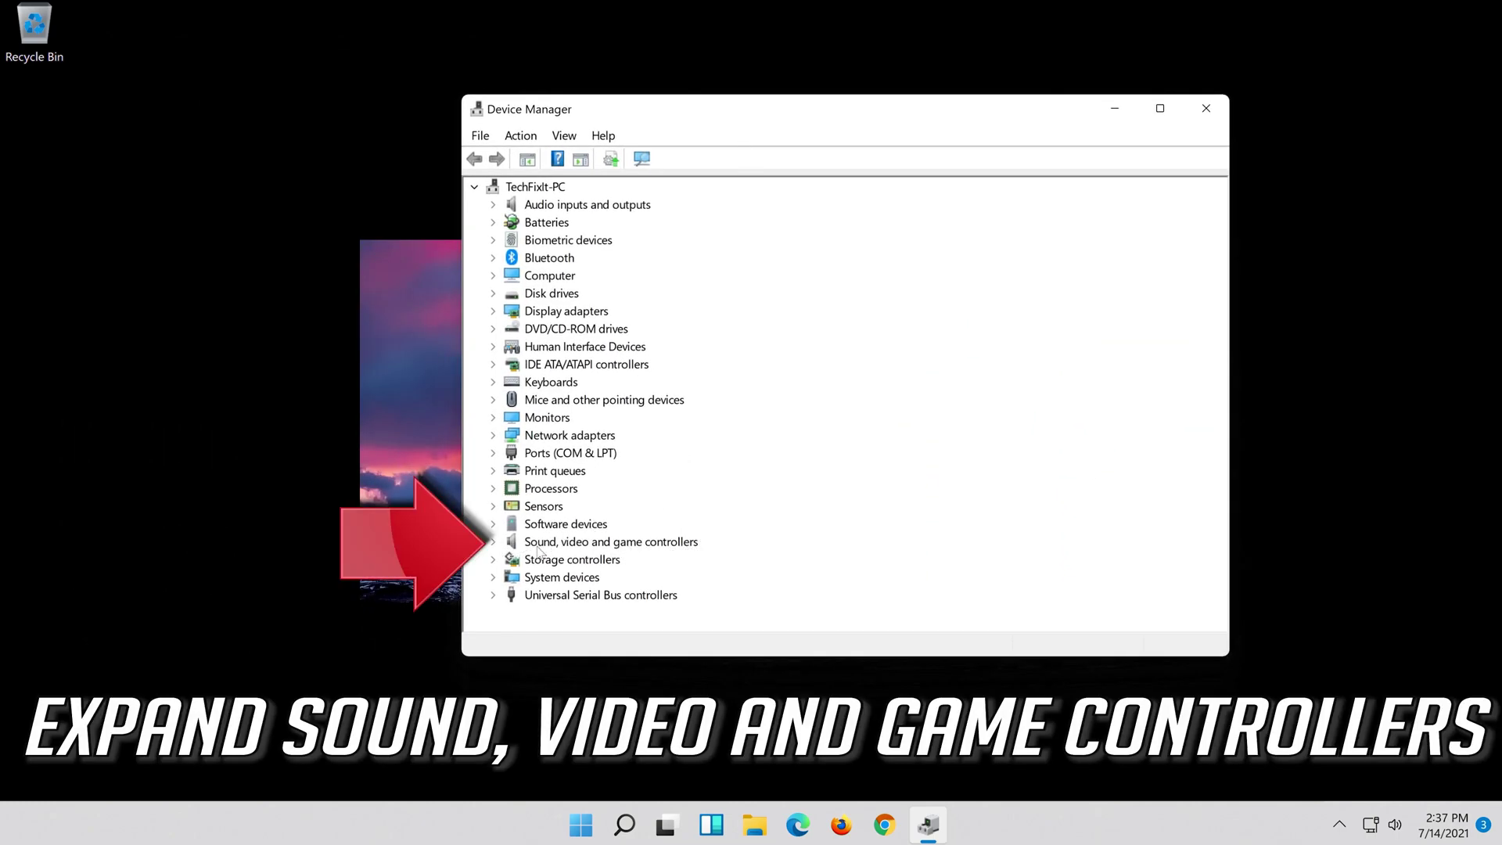
Open the driver properties of the High Definition Audio Device under Sound, video and game controllers.
click(494, 542)
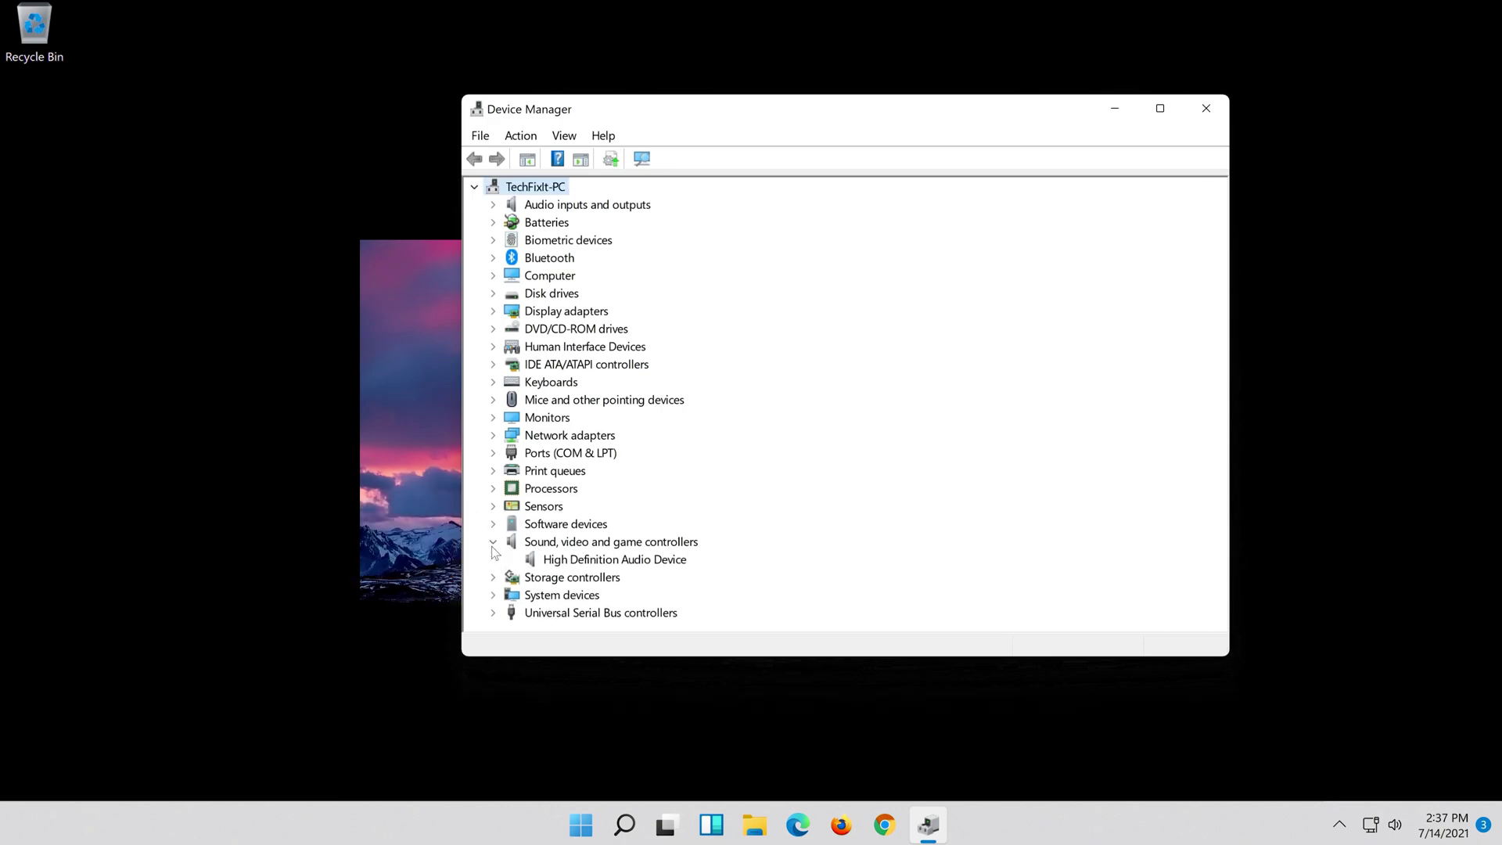
click(557, 565)
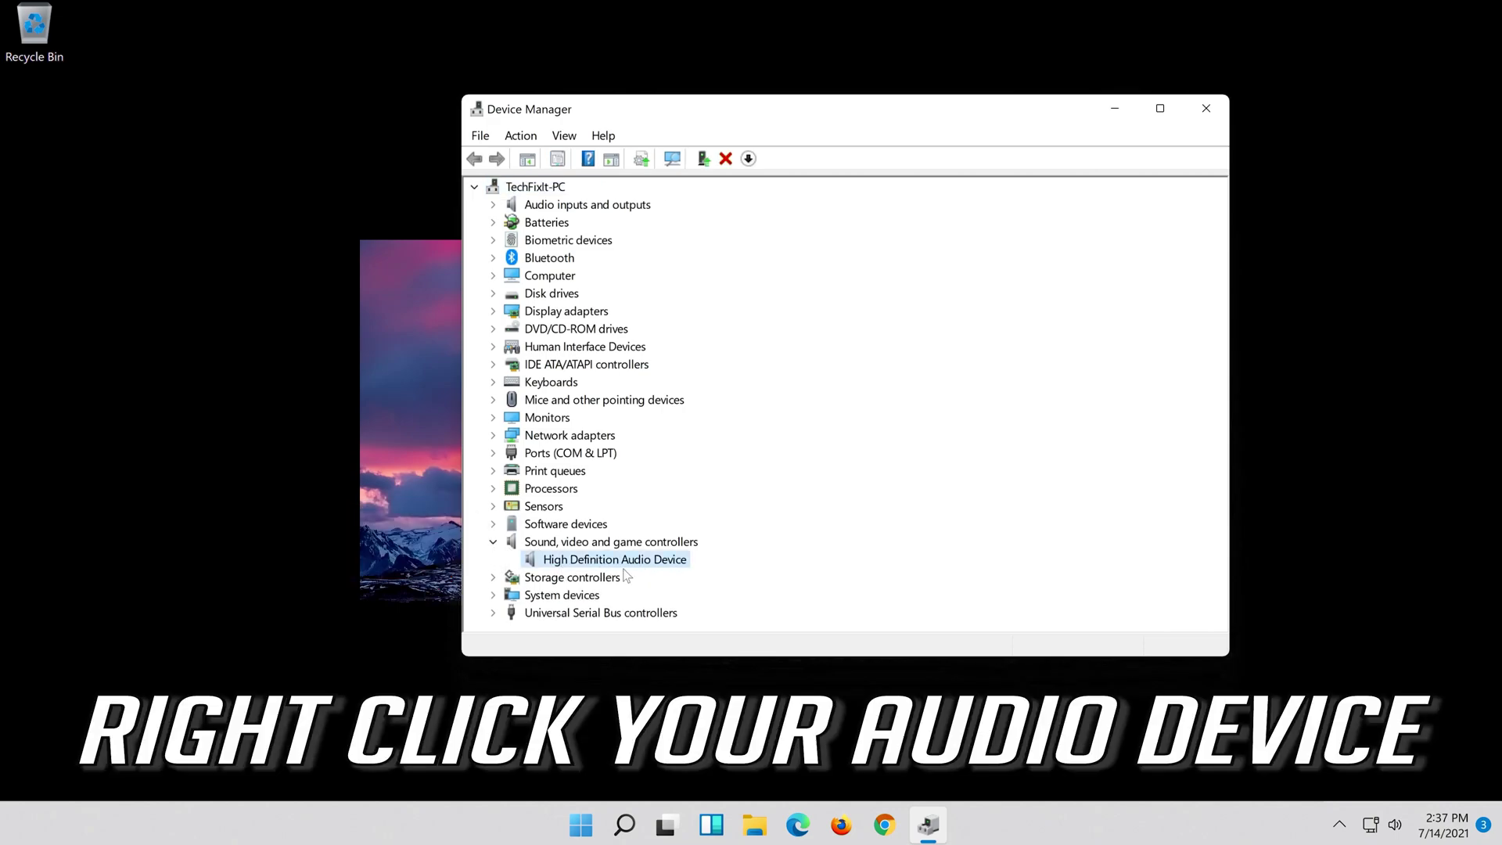
right_click(670, 569)
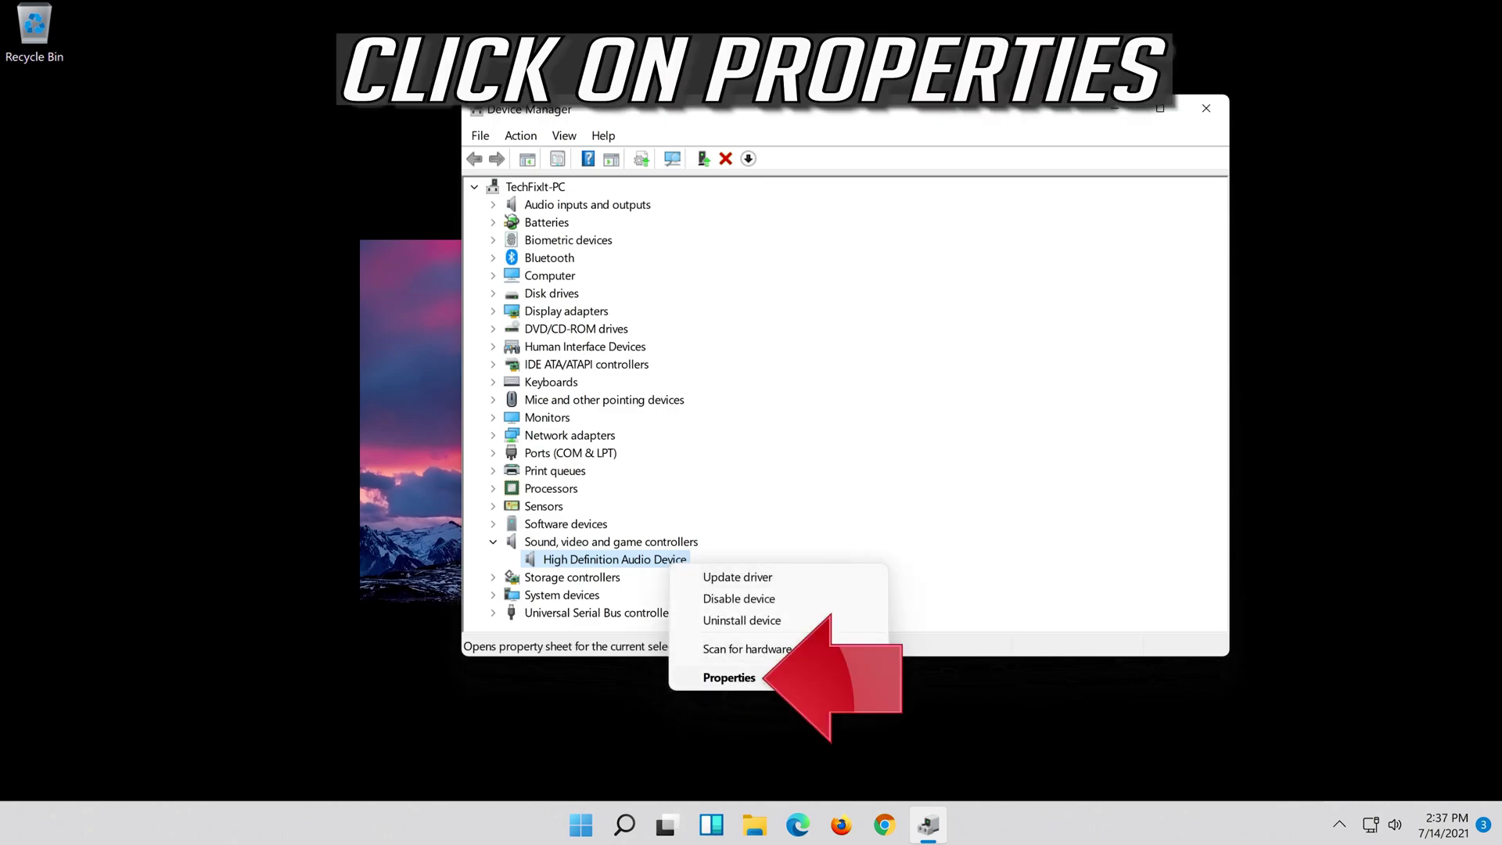
click(787, 679)
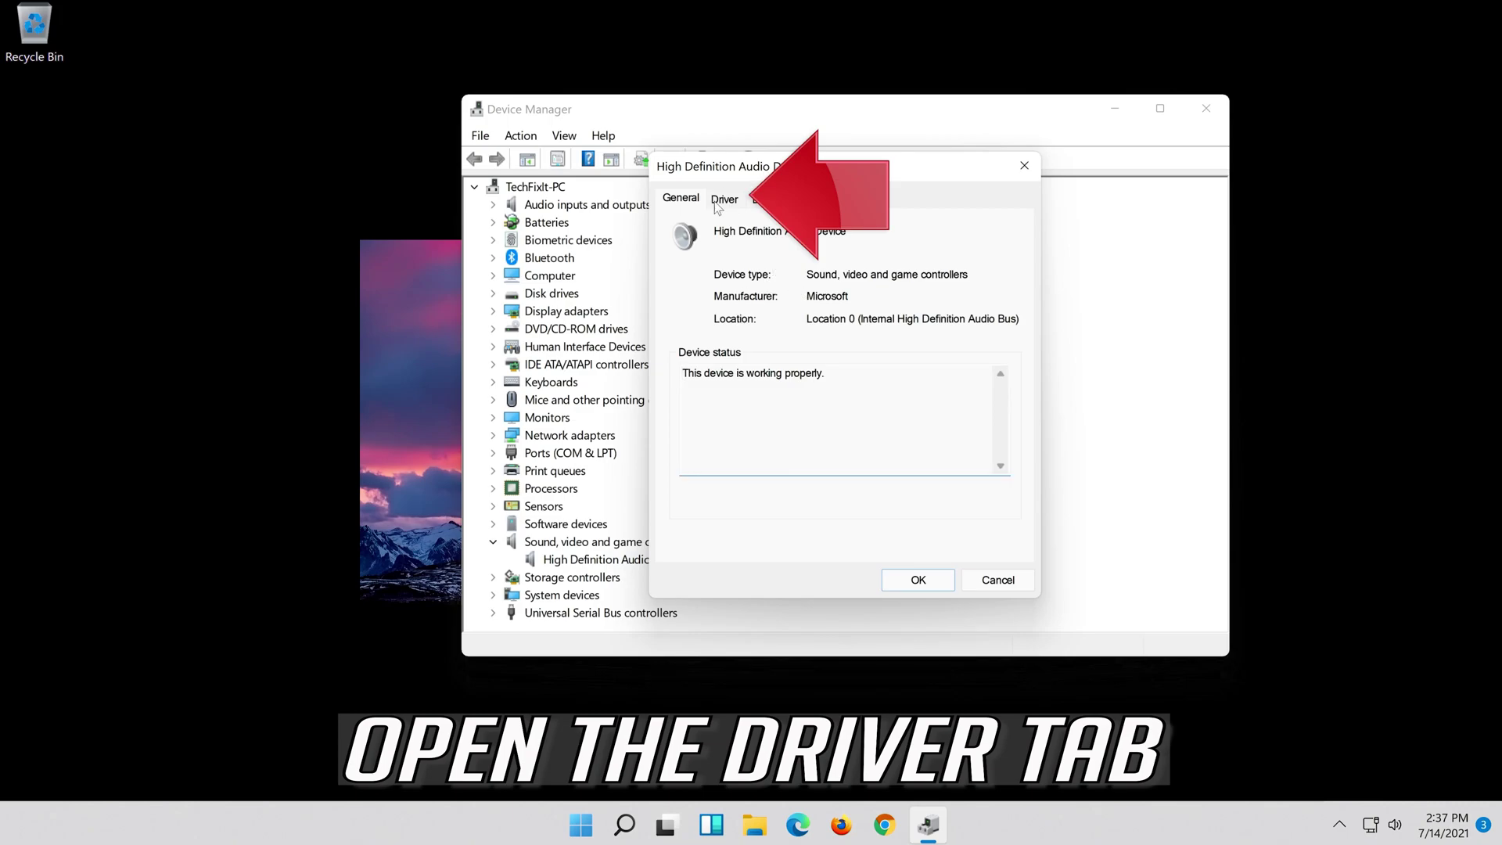
click(724, 200)
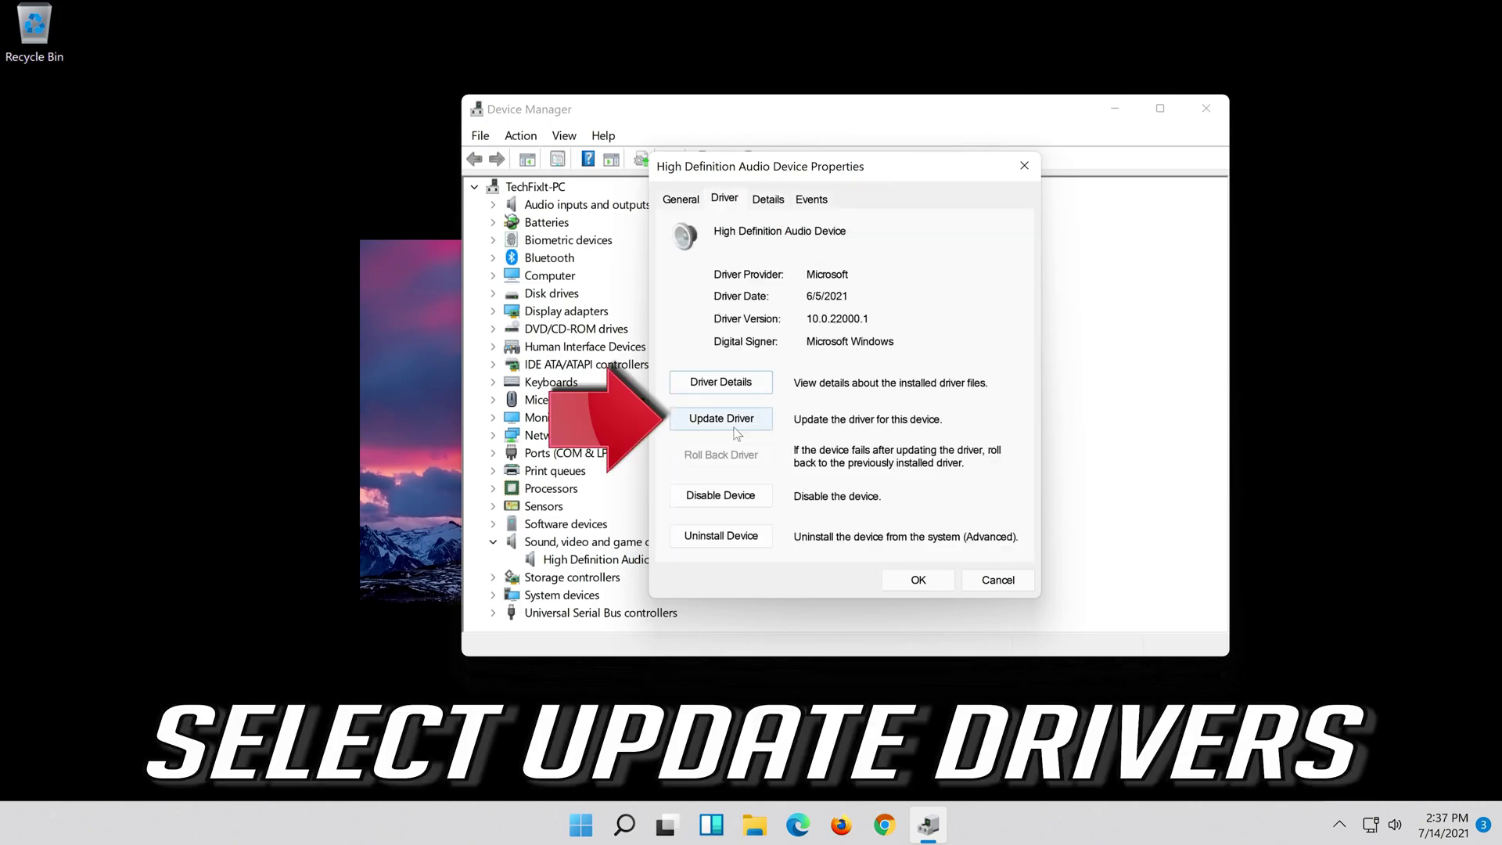
Update the audio driver manually by picking High Definition Audio Device from the available drivers on the computer, and accept the compatibility warning.
click(725, 429)
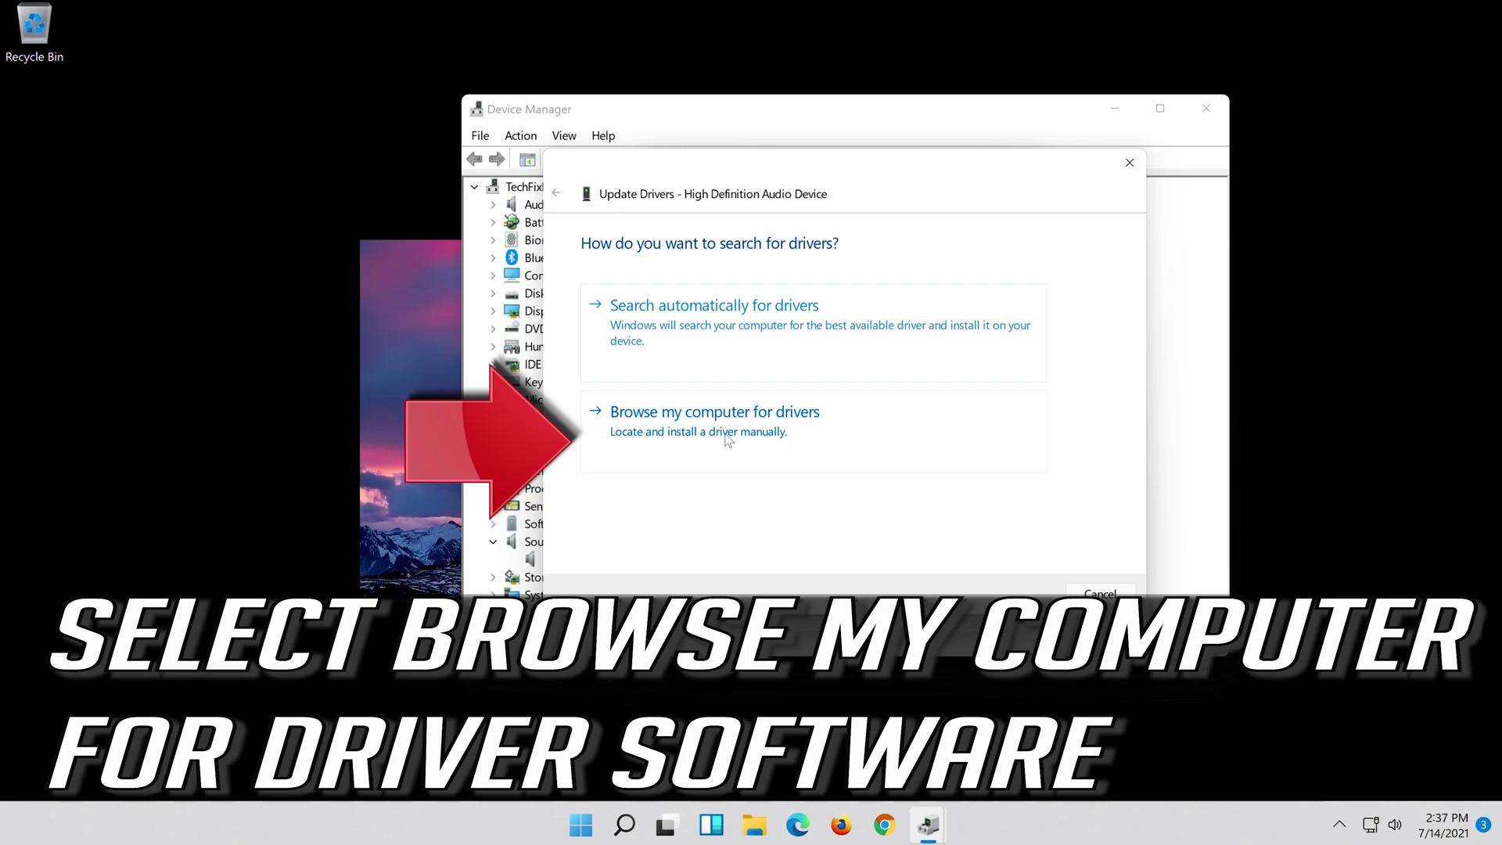
click(807, 429)
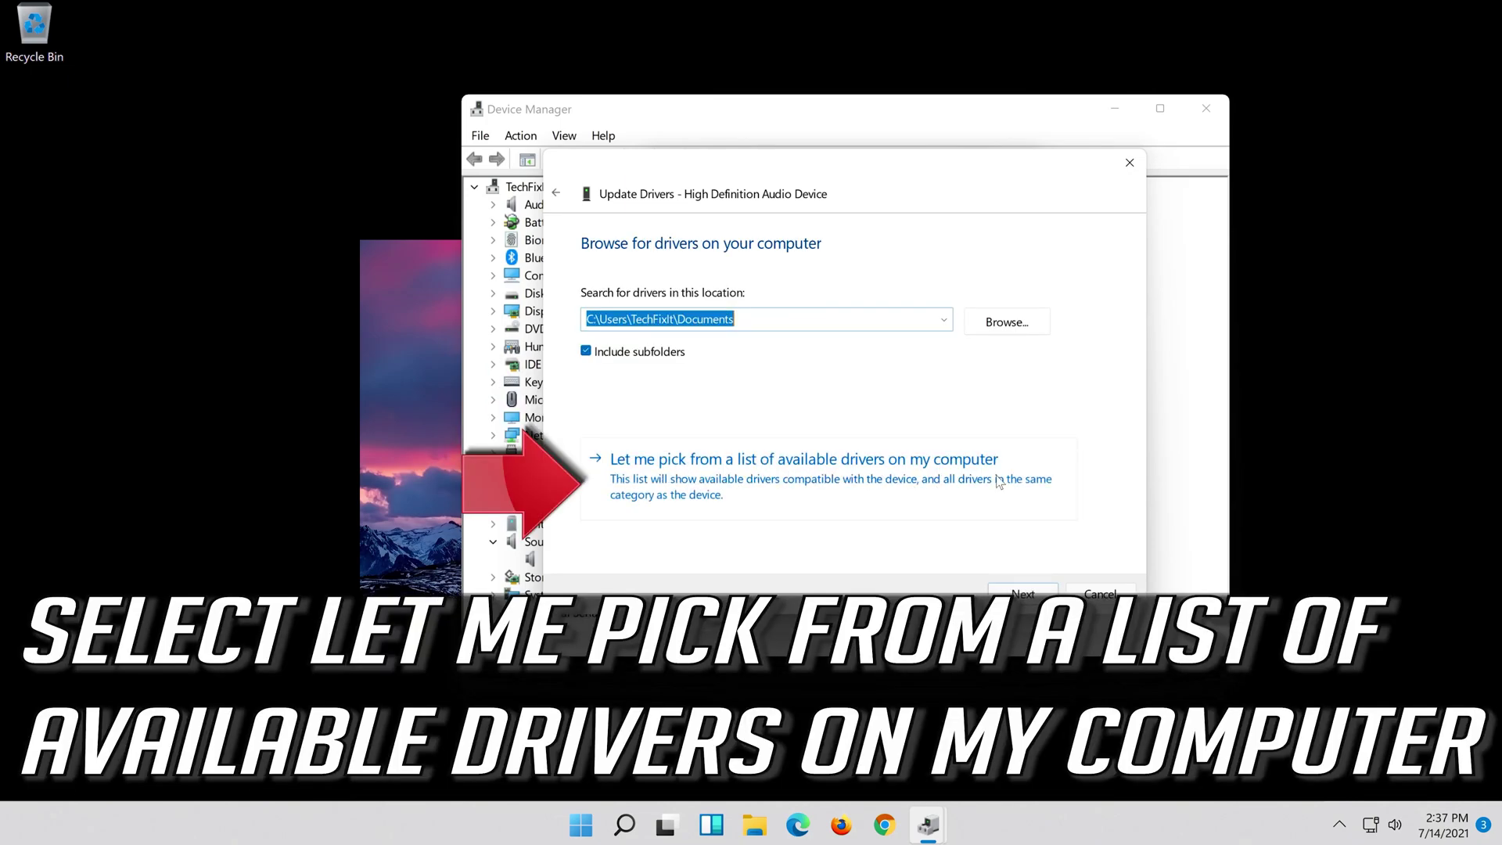
click(736, 492)
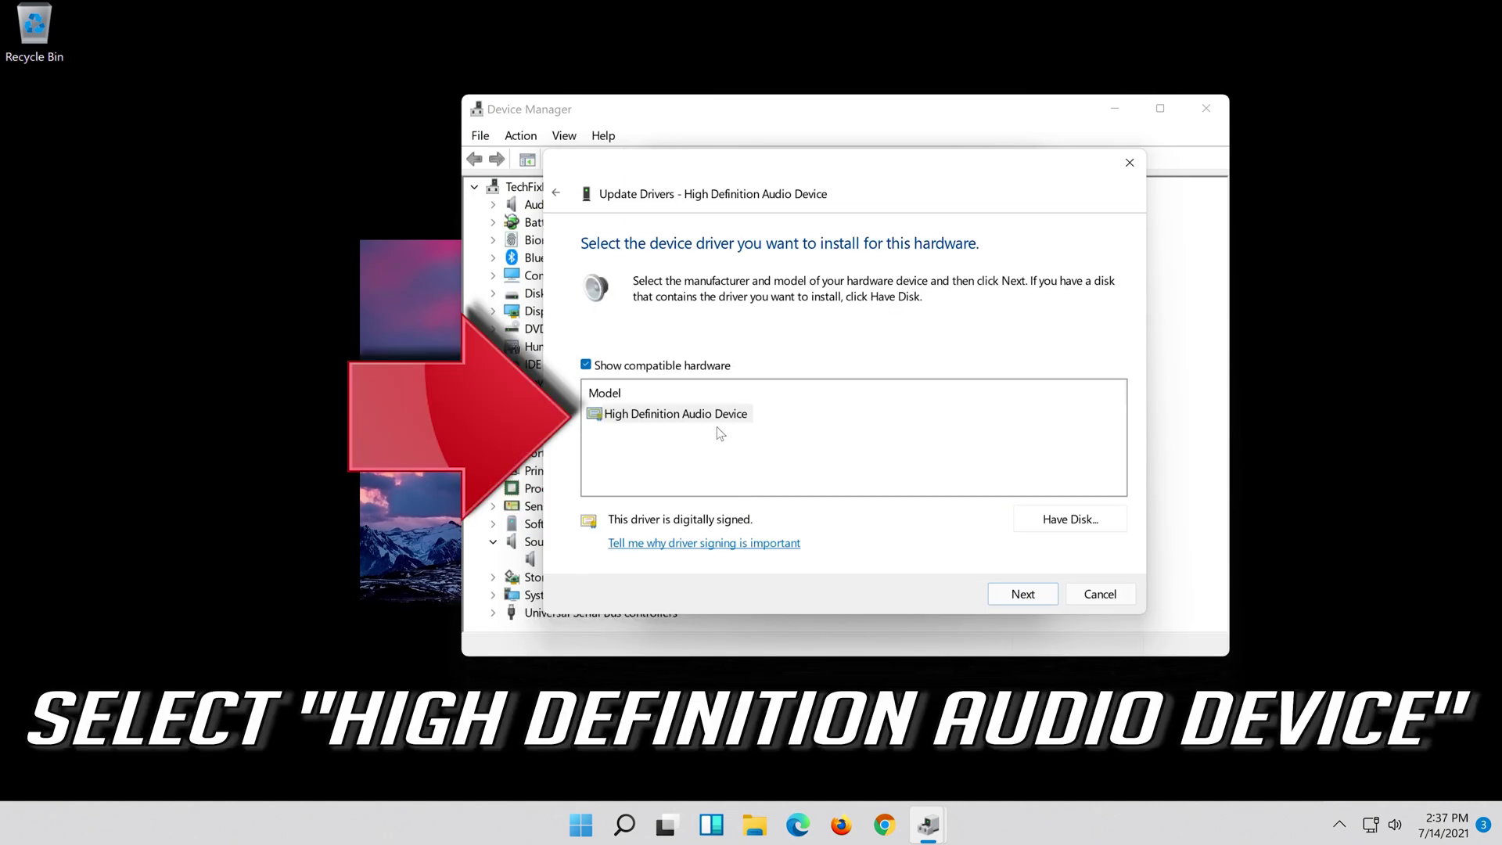
click(707, 416)
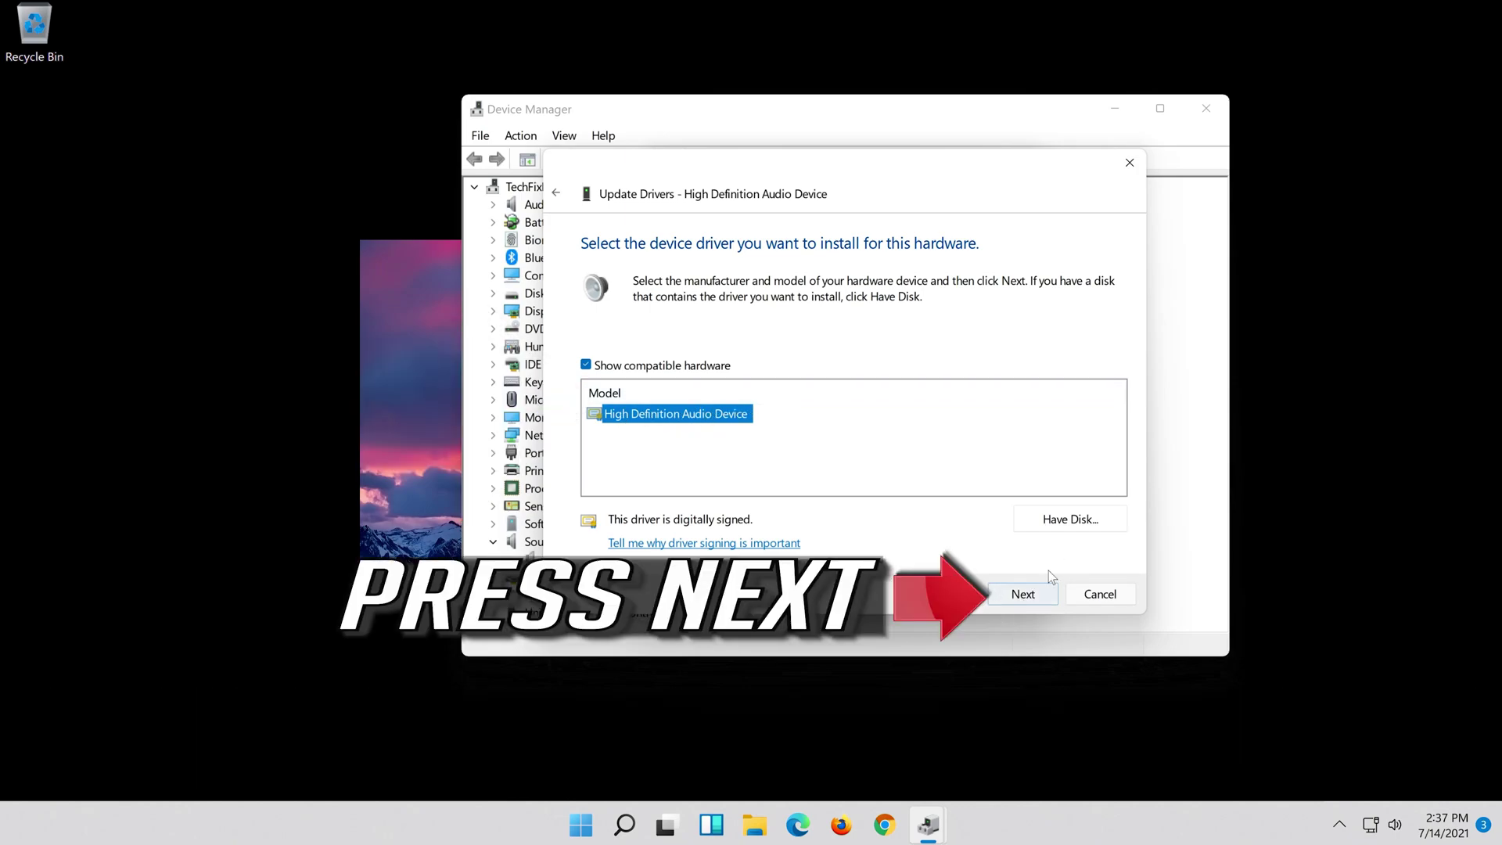
click(1039, 599)
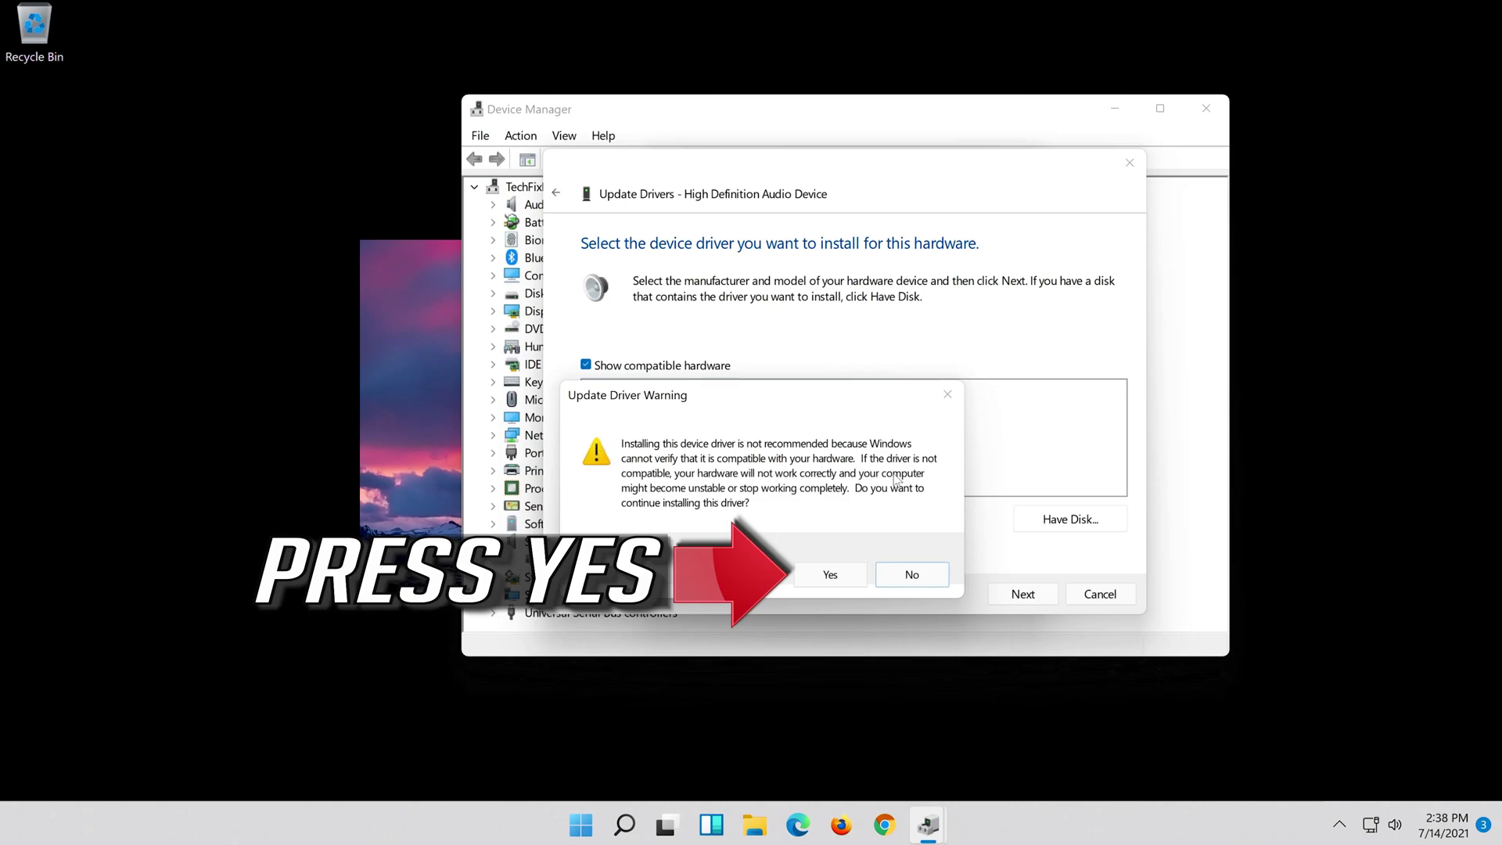
click(829, 579)
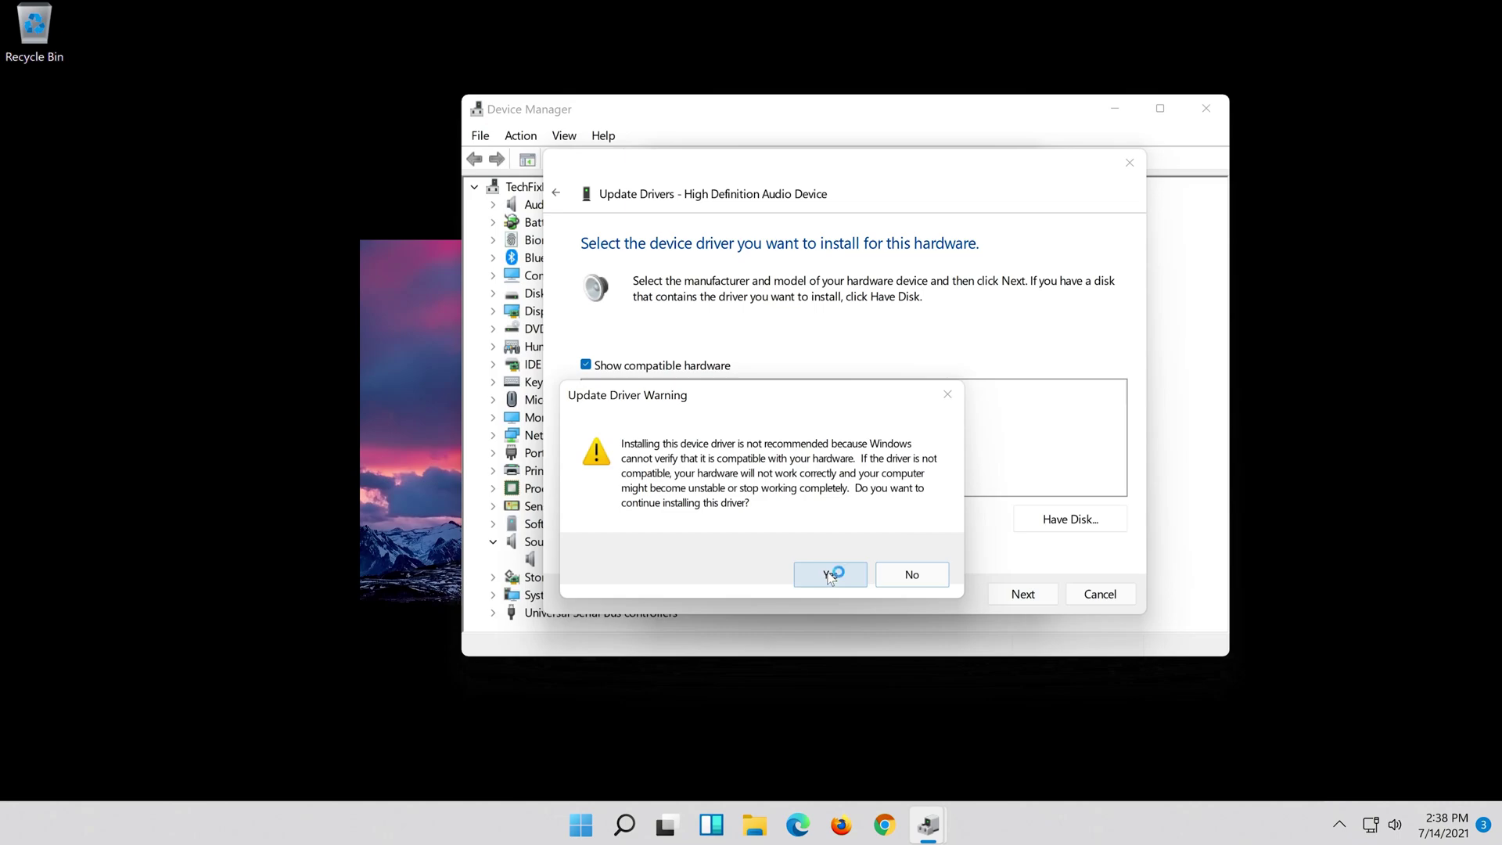
click(830, 576)
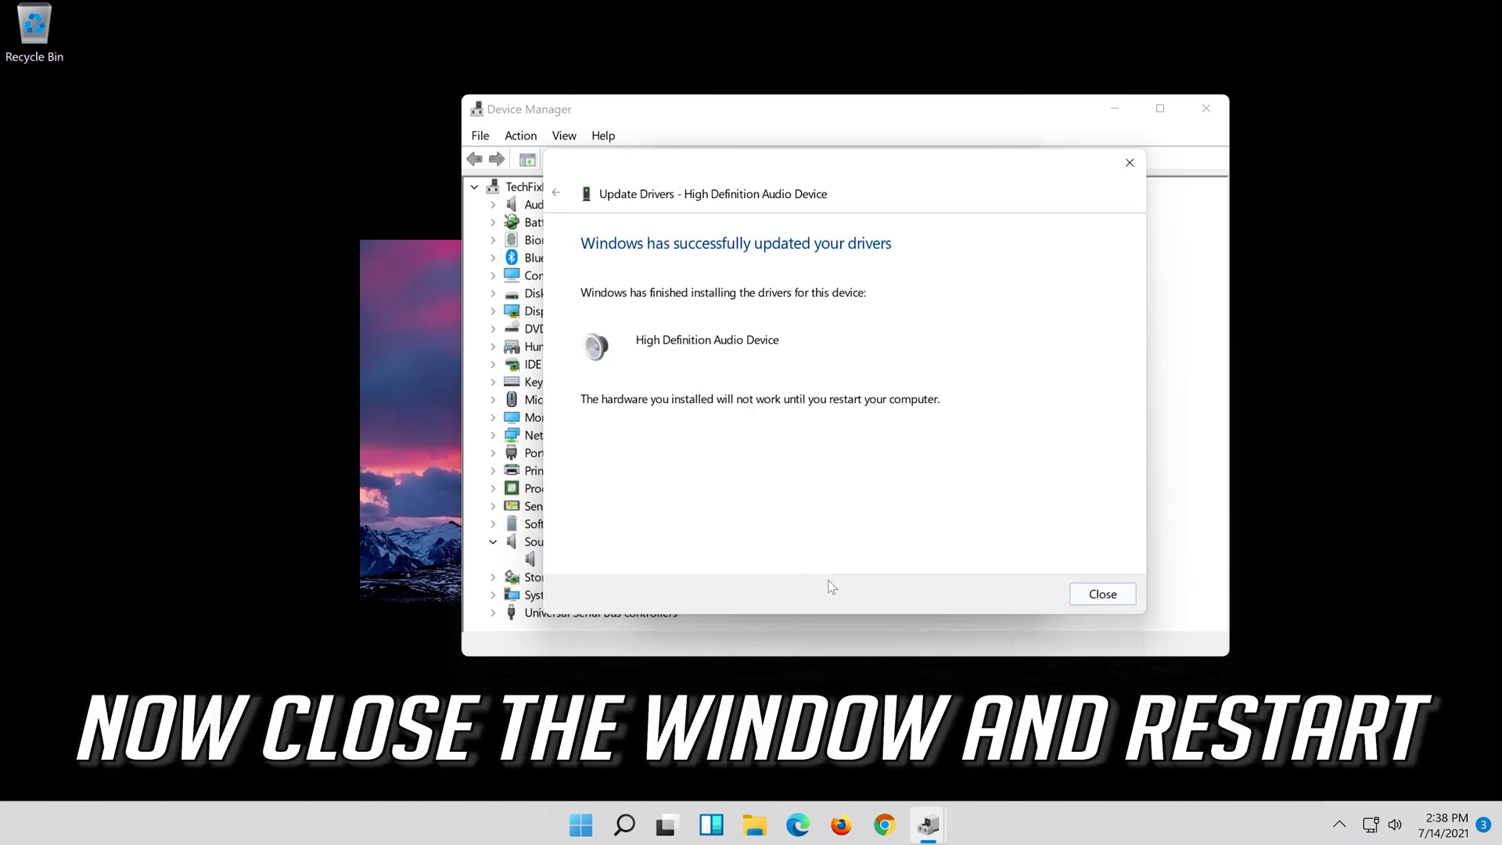
Close the driver update and device properties windows, and agree to restart the computer.
click(1103, 593)
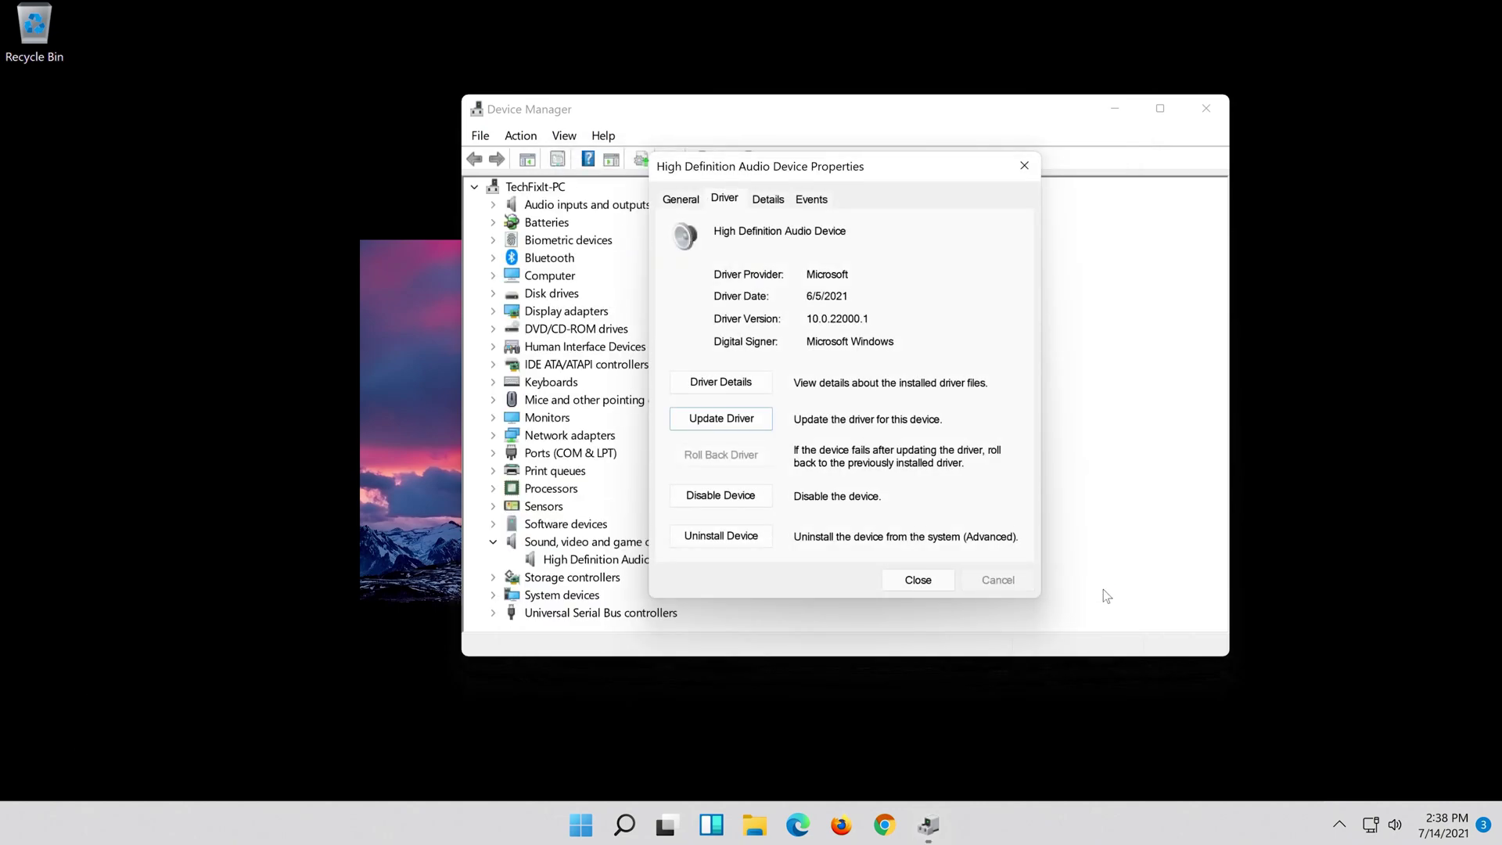
click(918, 581)
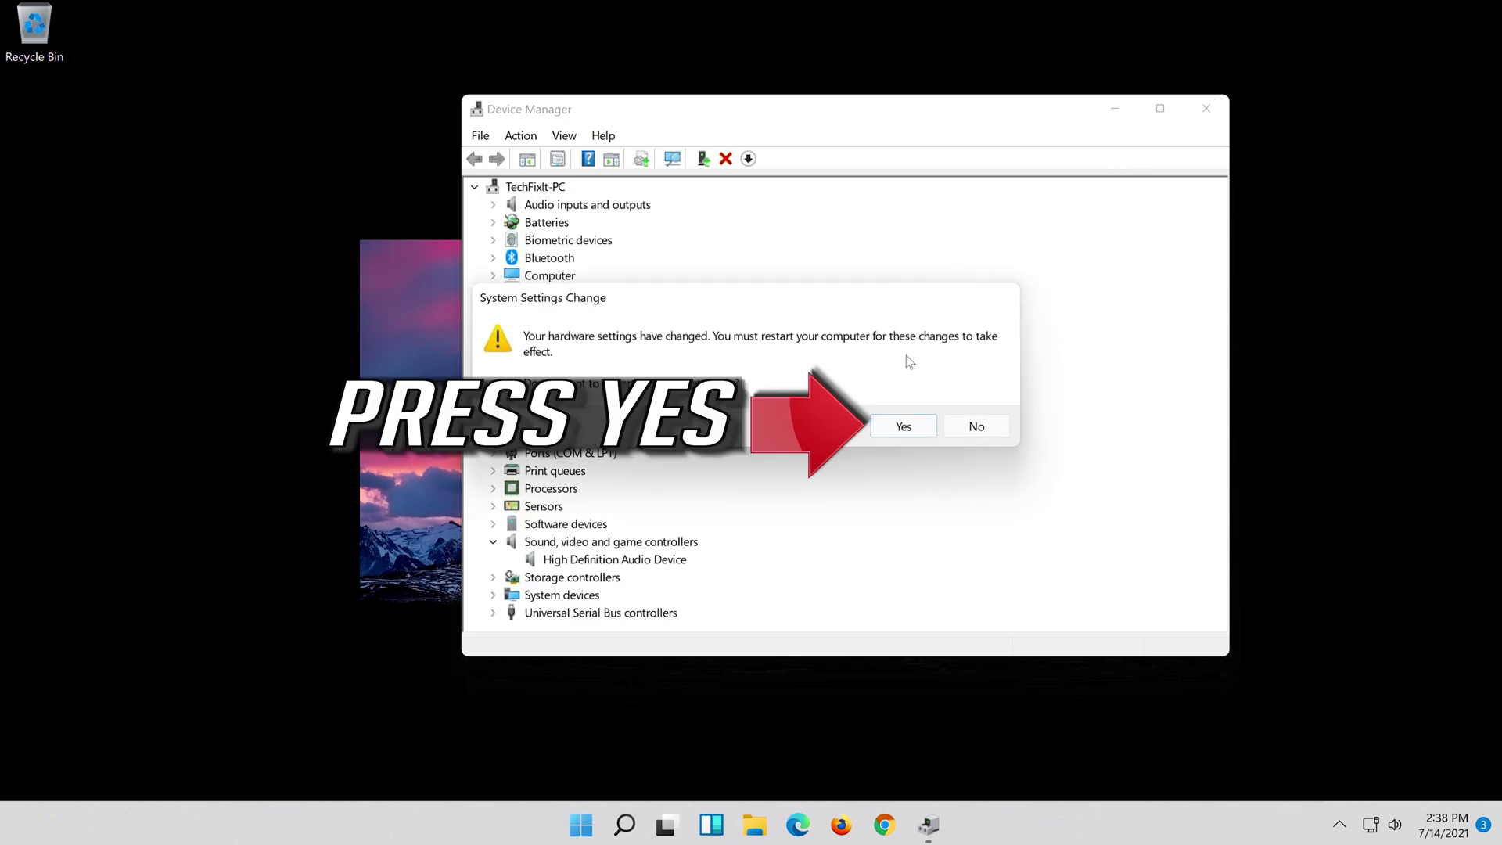
click(903, 431)
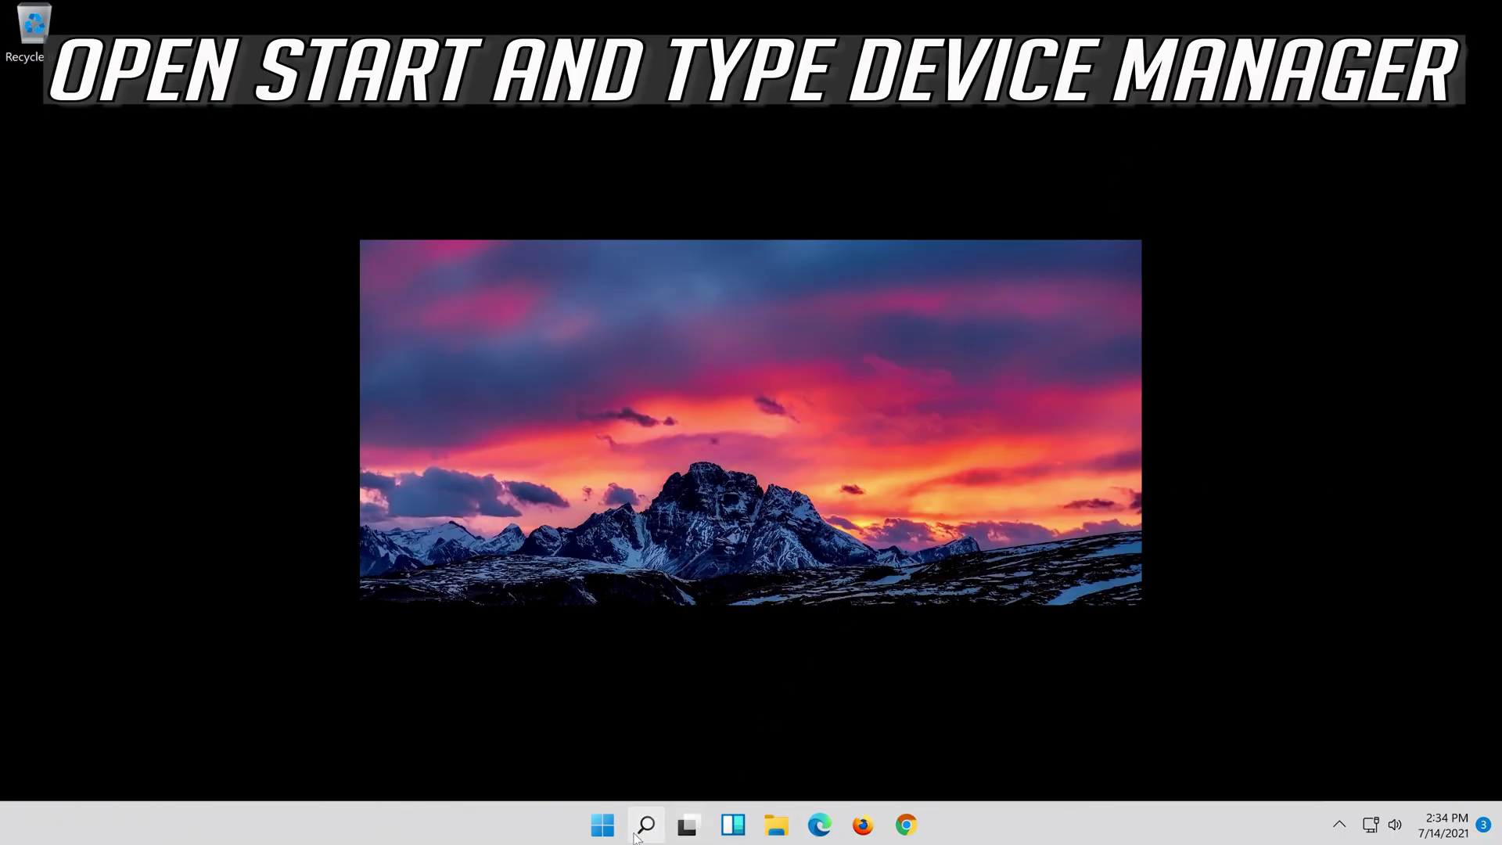
Find Device Manager again with the search "device manager", open it and reposition its window.
click(638, 832)
text(de)
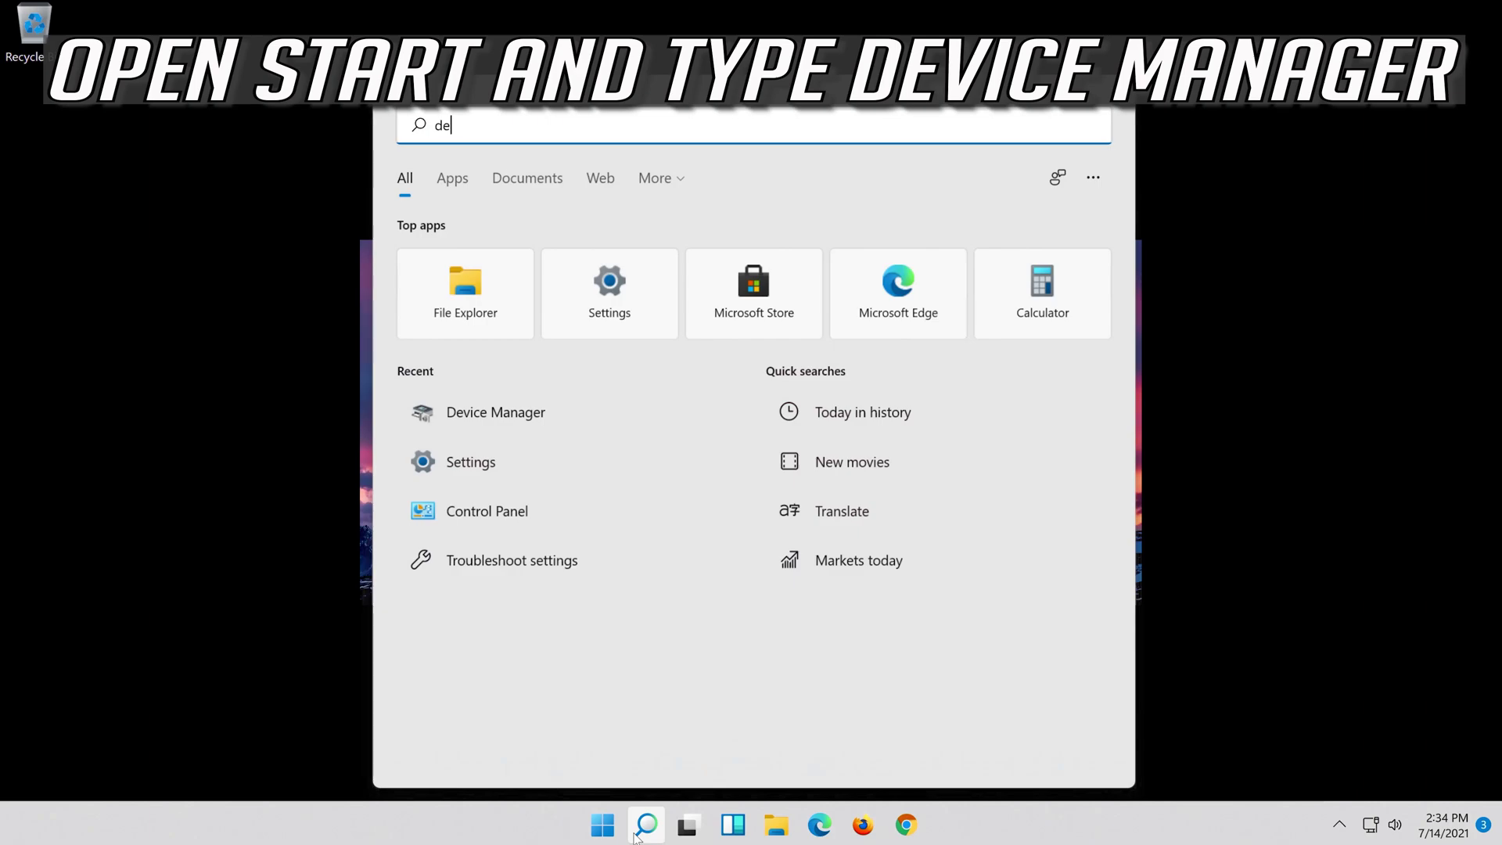
text(vice manager)
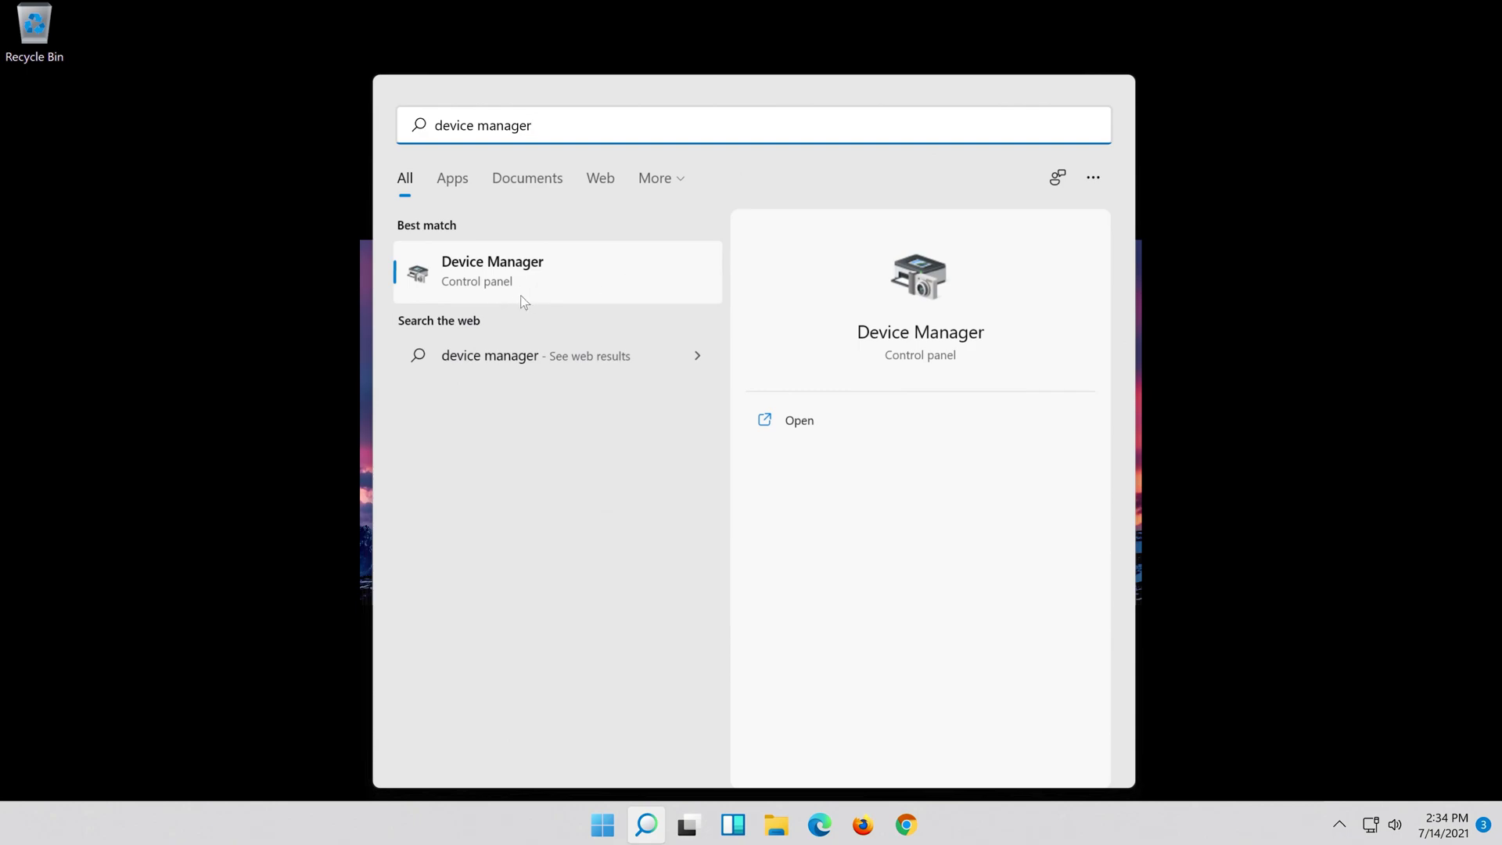
click(518, 275)
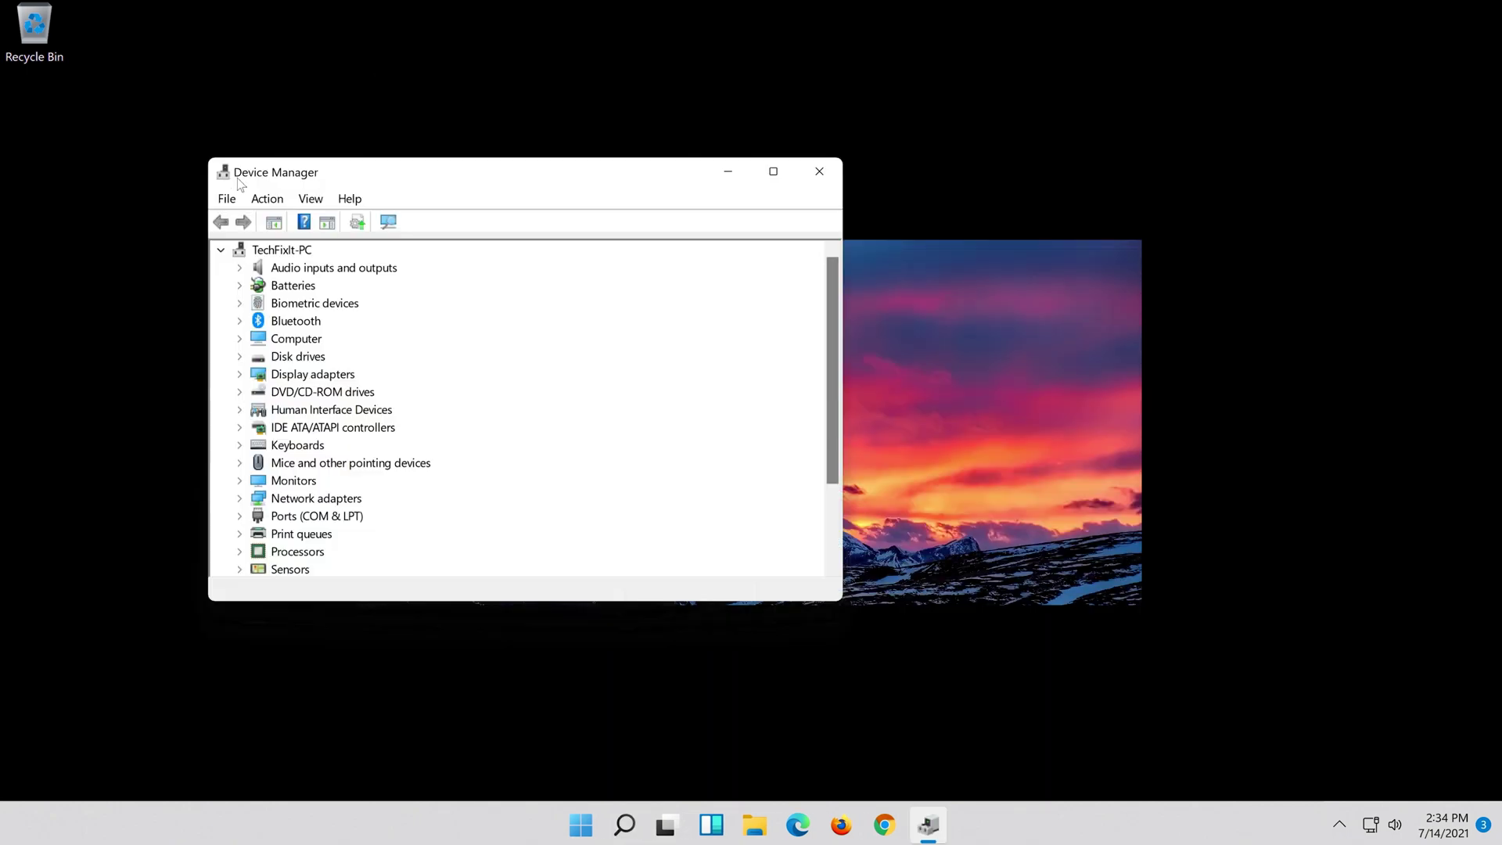
drag(270, 179, 606, 188)
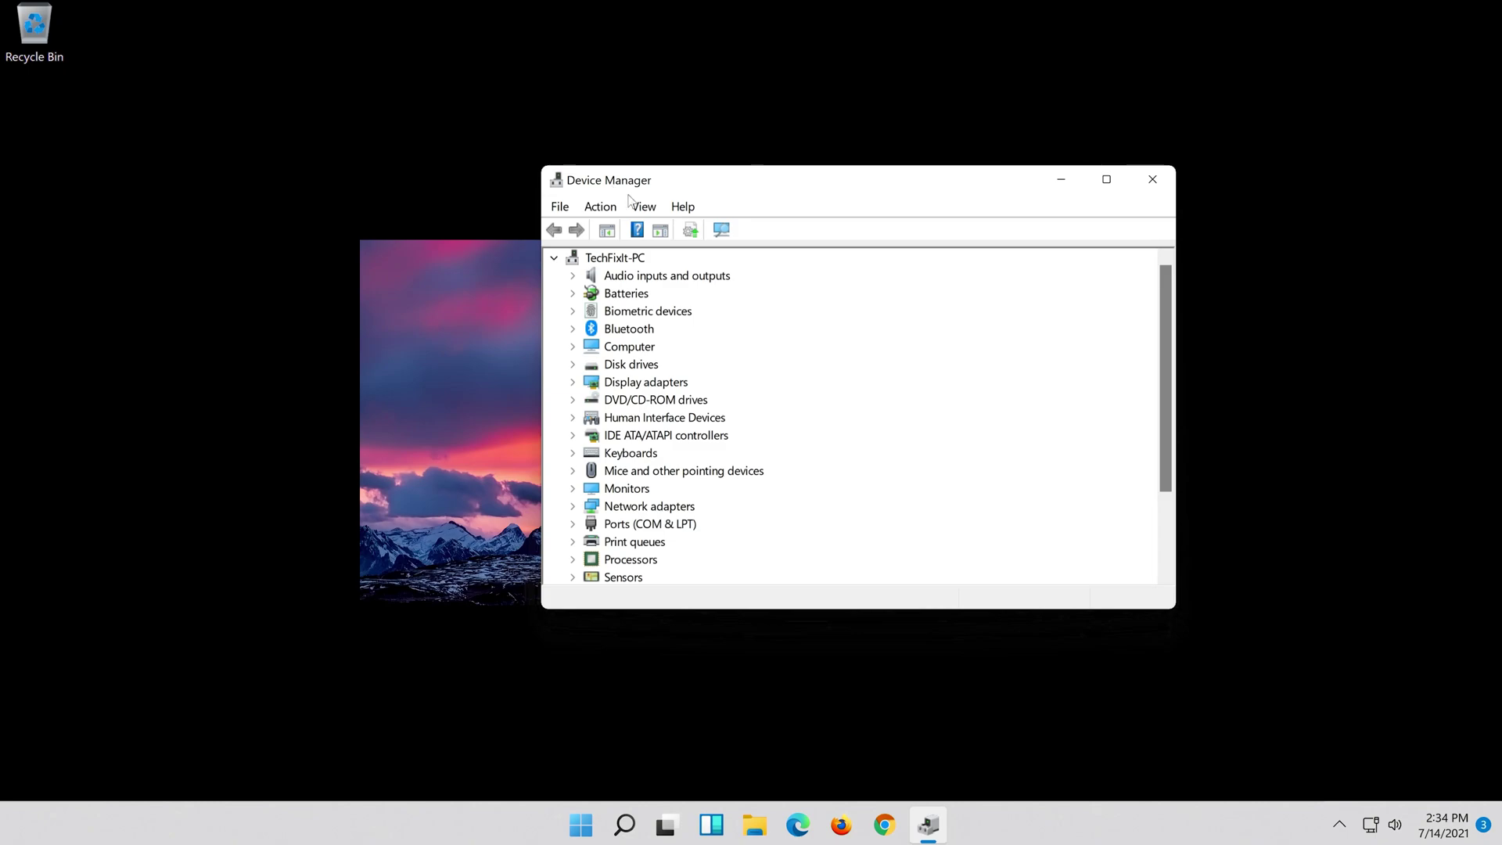
Uninstall the High Definition Audio Device under Sound, video and game controllers through its driver properties.
scroll(783, 423, down, 2)
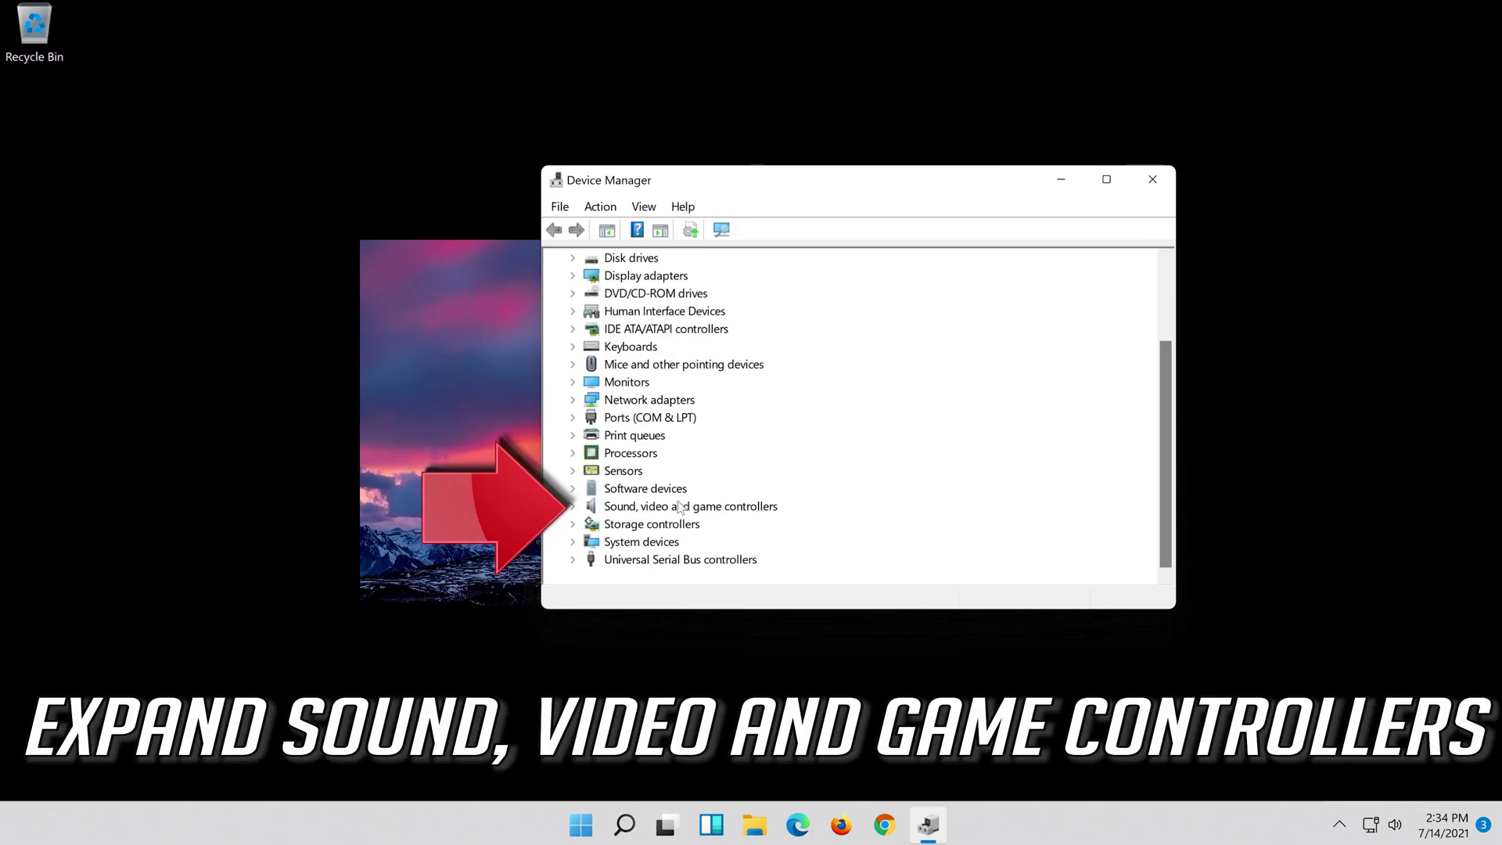
click(574, 506)
click(673, 507)
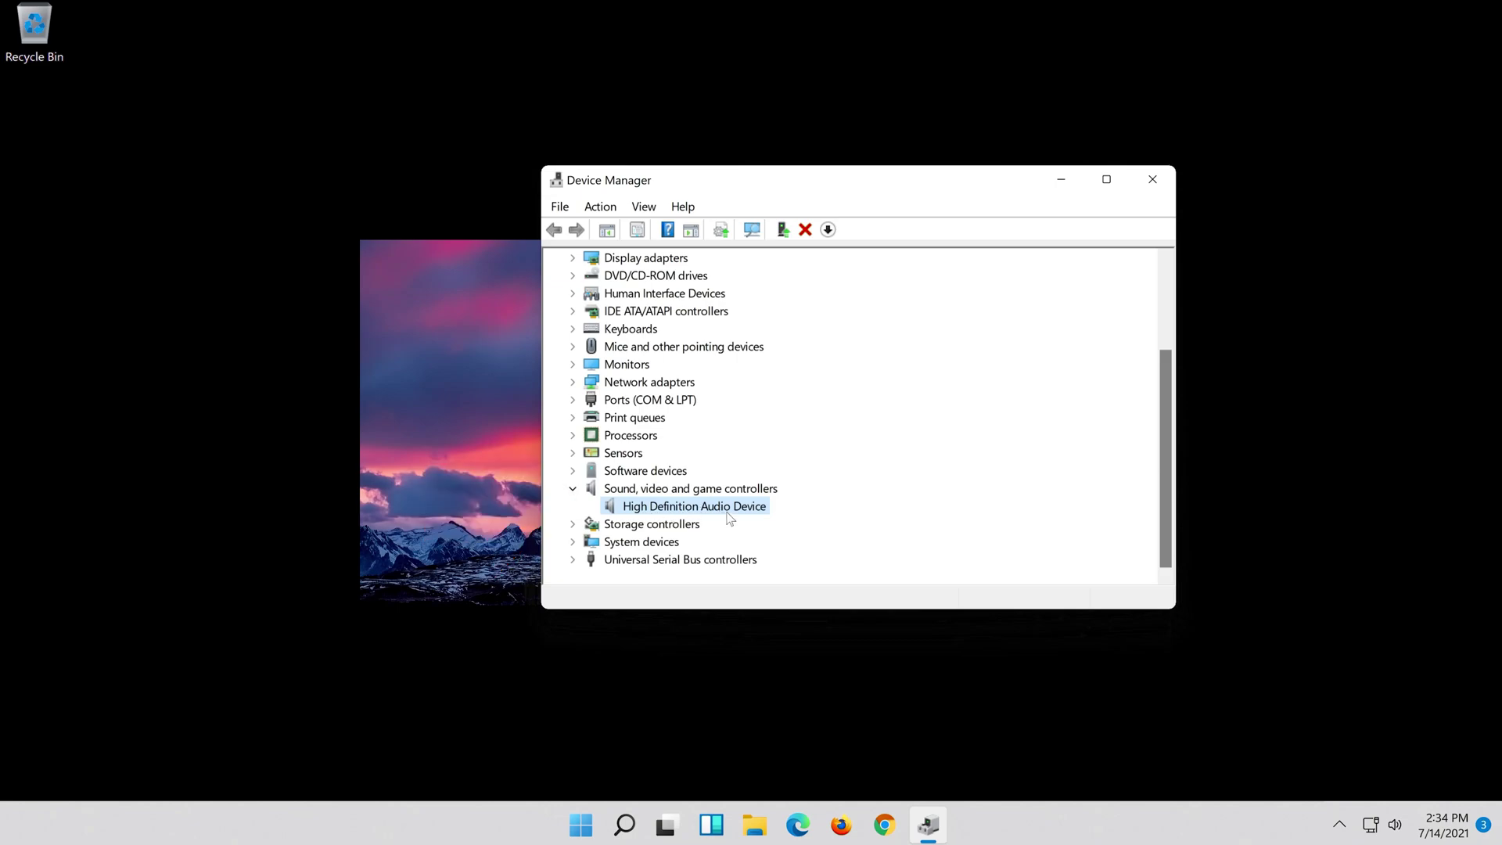
right_click(693, 507)
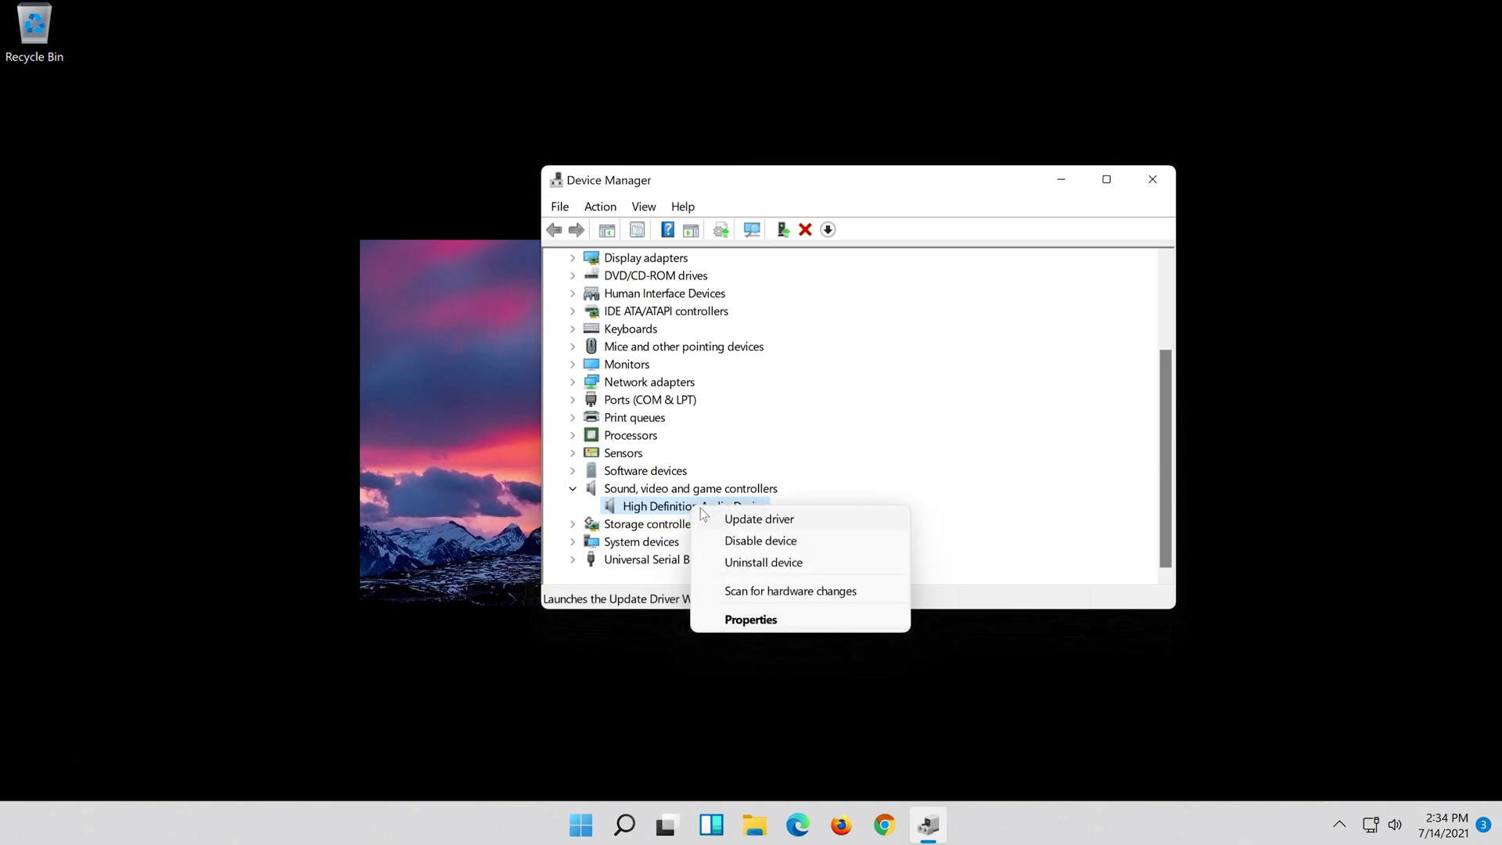
click(775, 621)
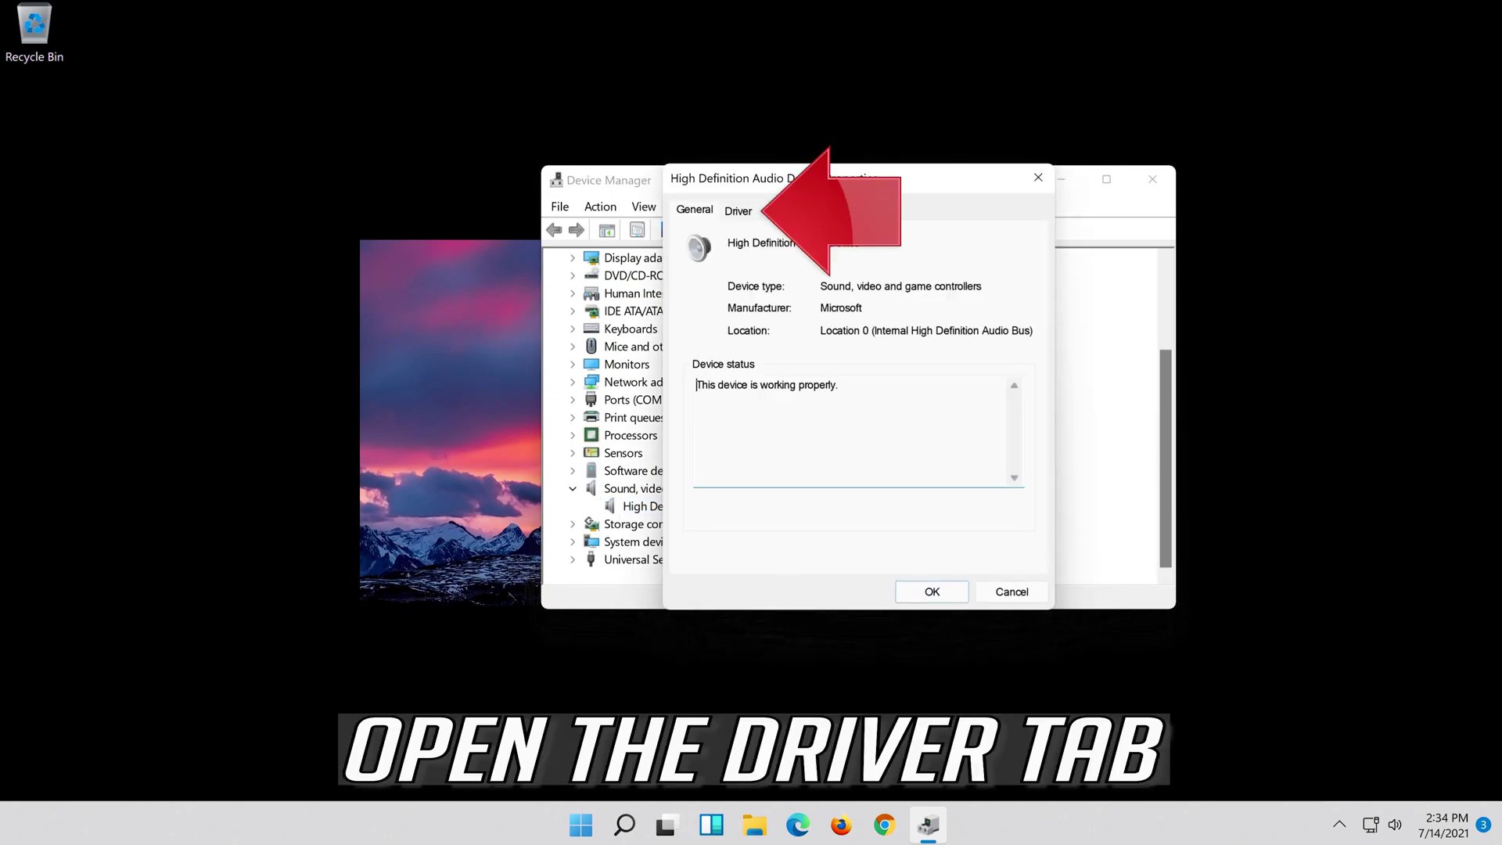
click(727, 218)
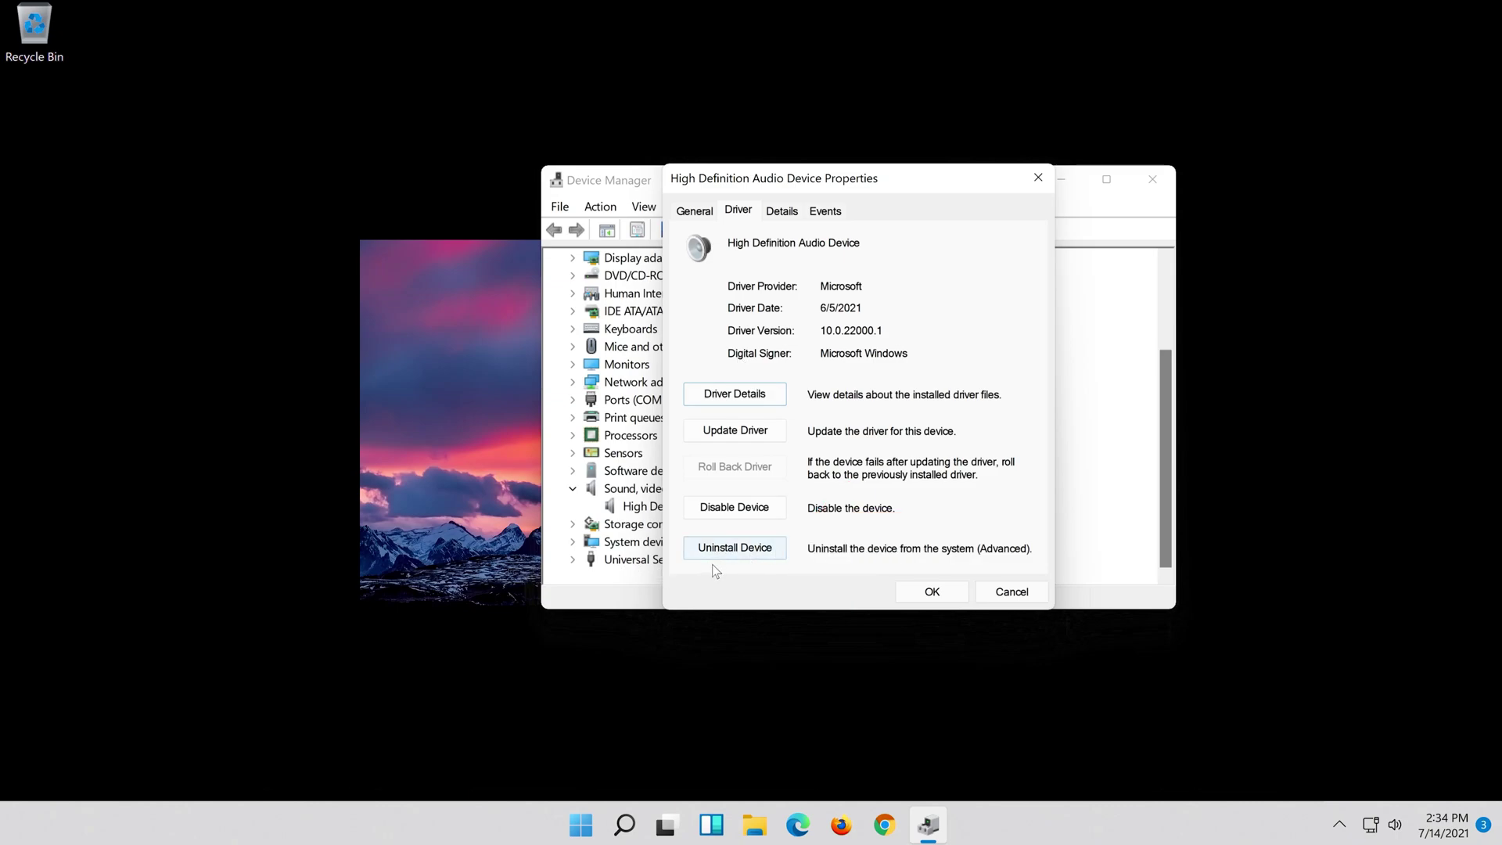
click(740, 554)
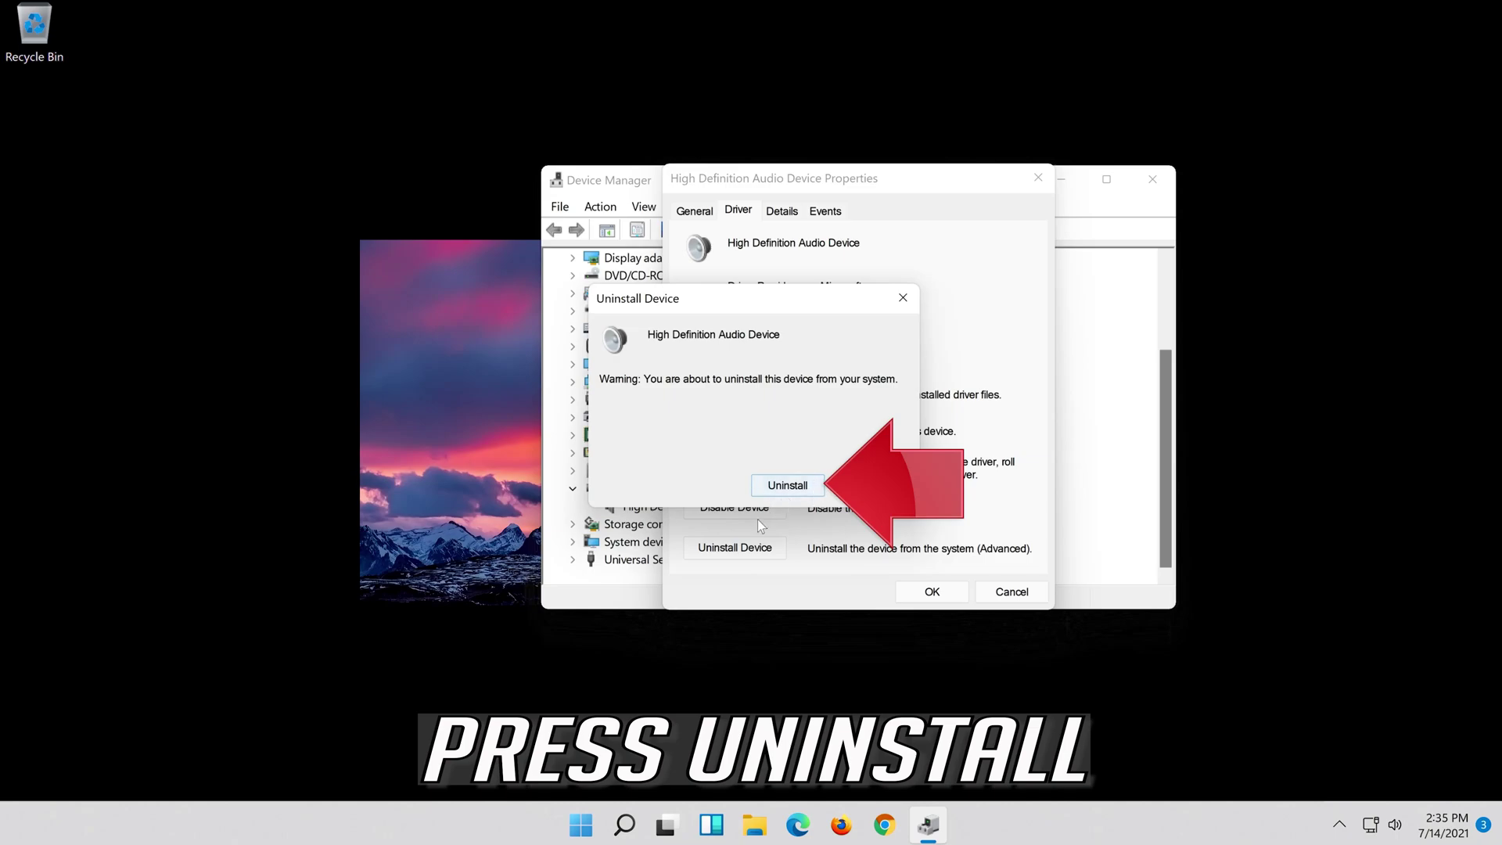
click(793, 494)
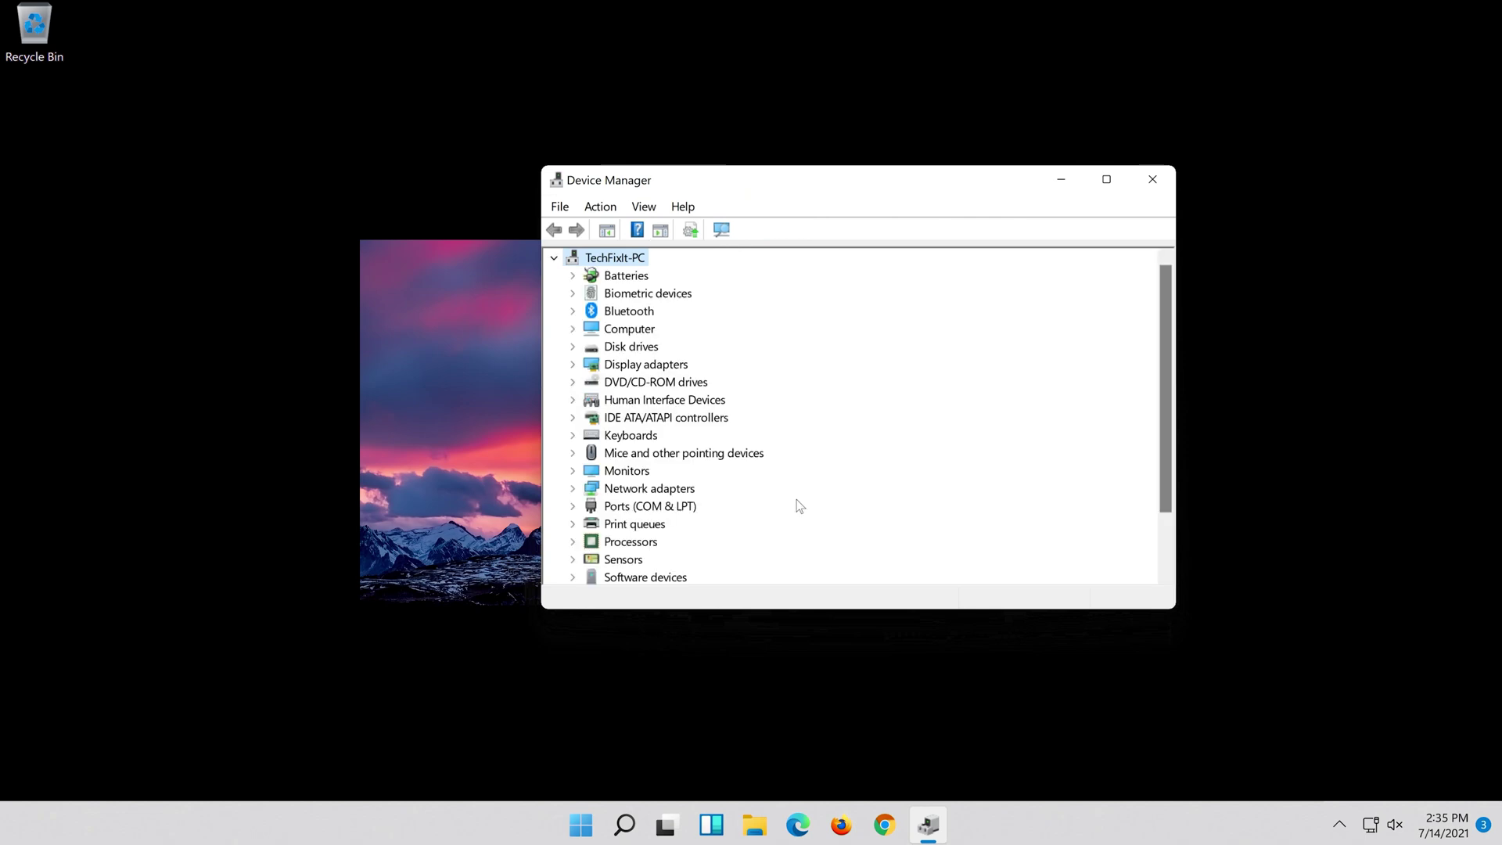
Close Device Manager and restart the computer.
click(1150, 178)
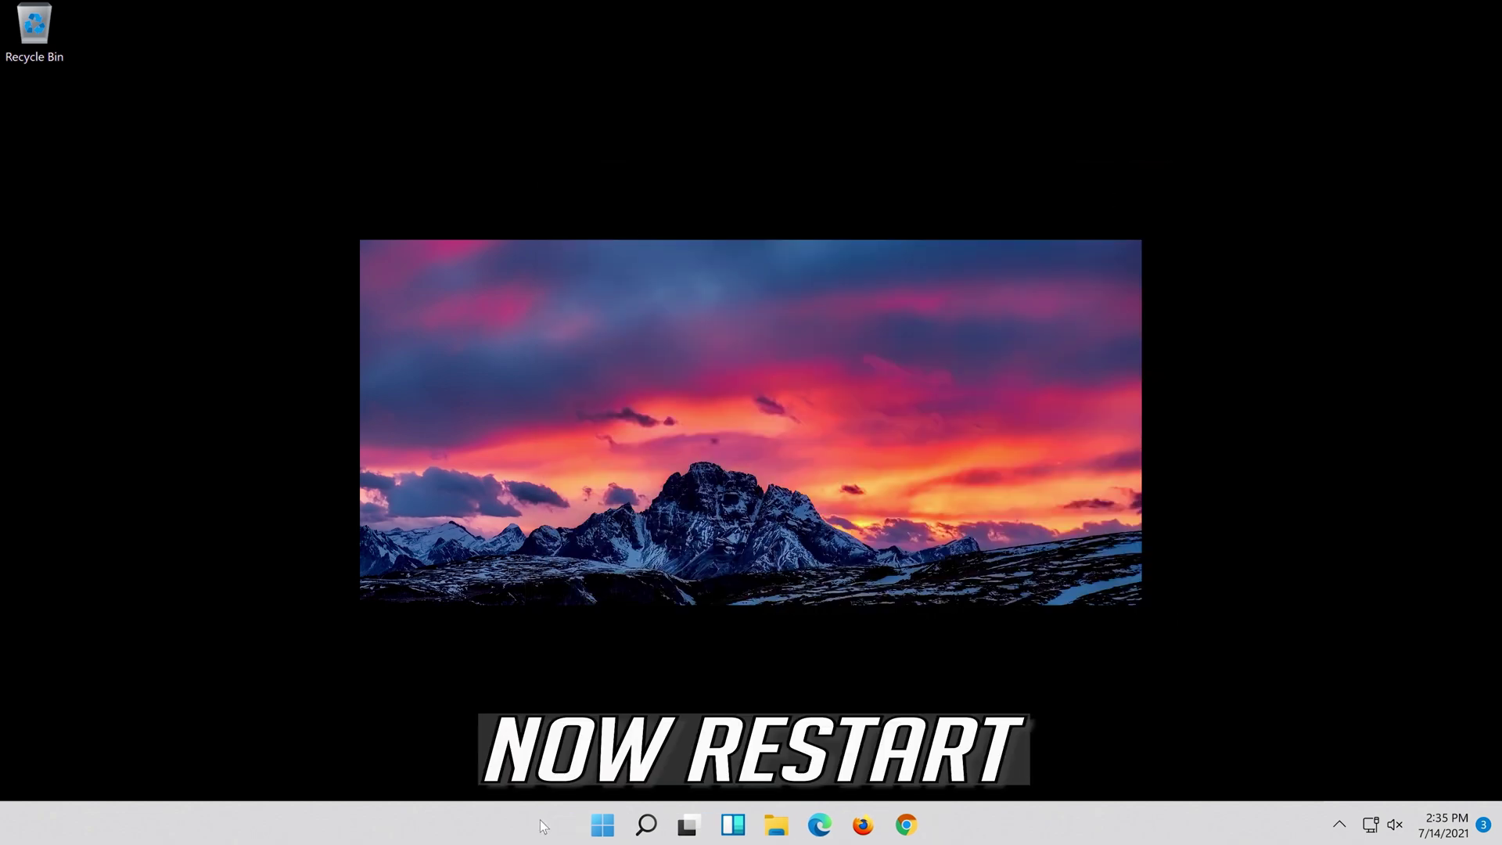
click(604, 828)
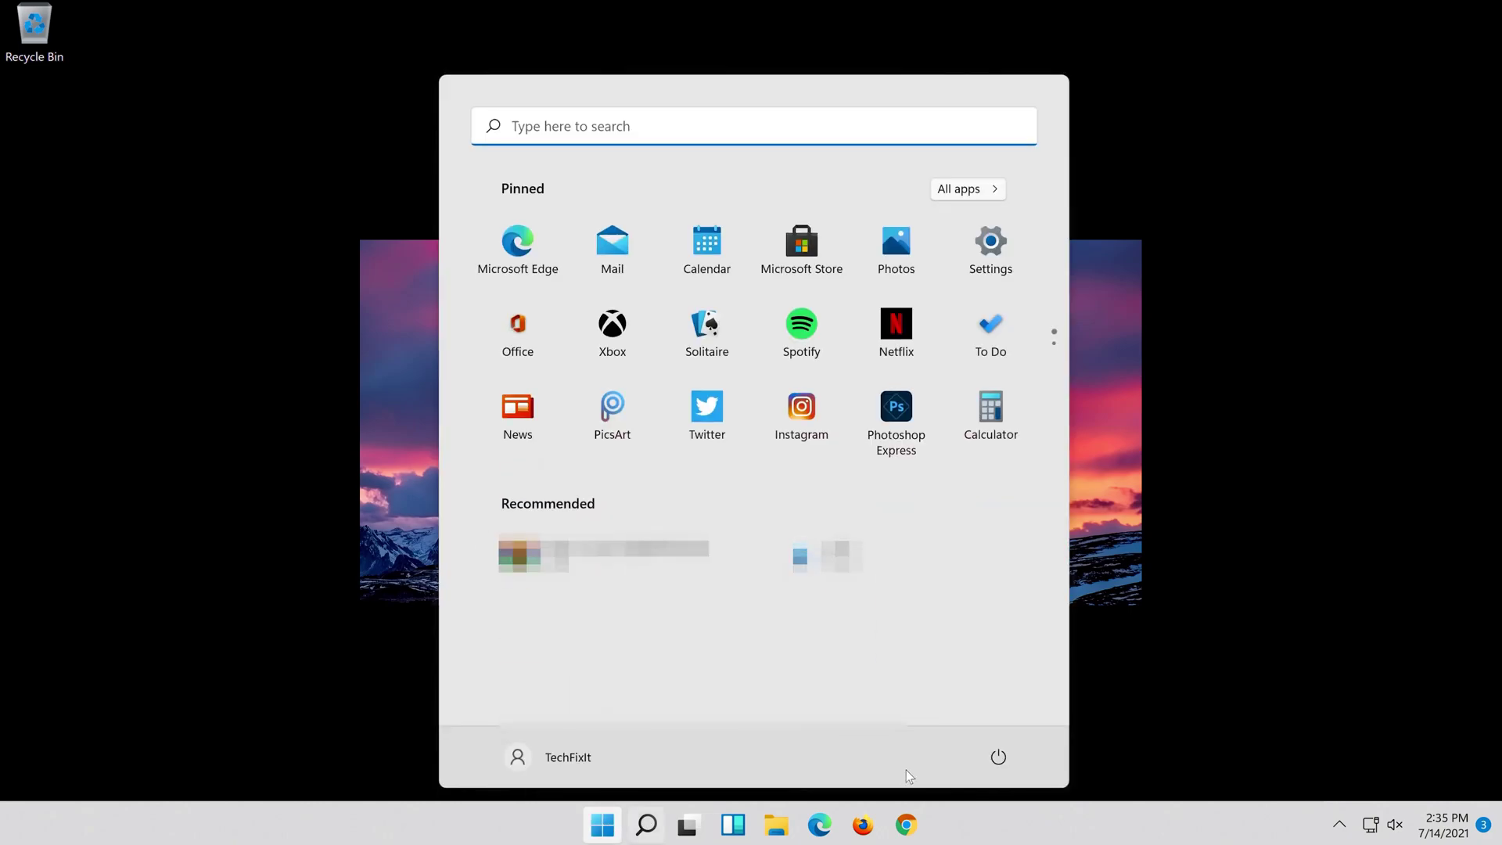
click(999, 756)
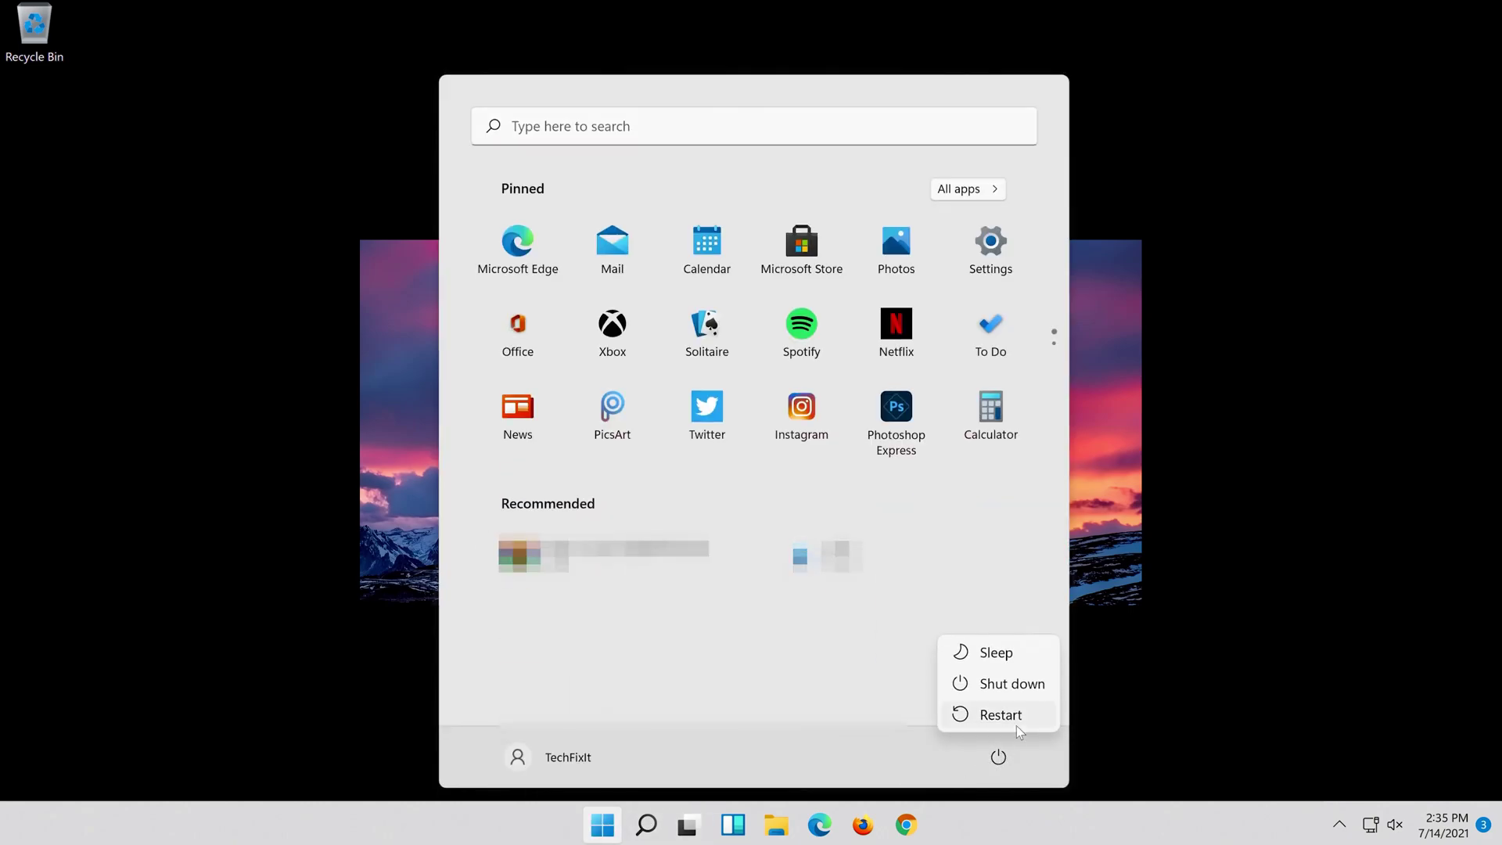
click(1016, 725)
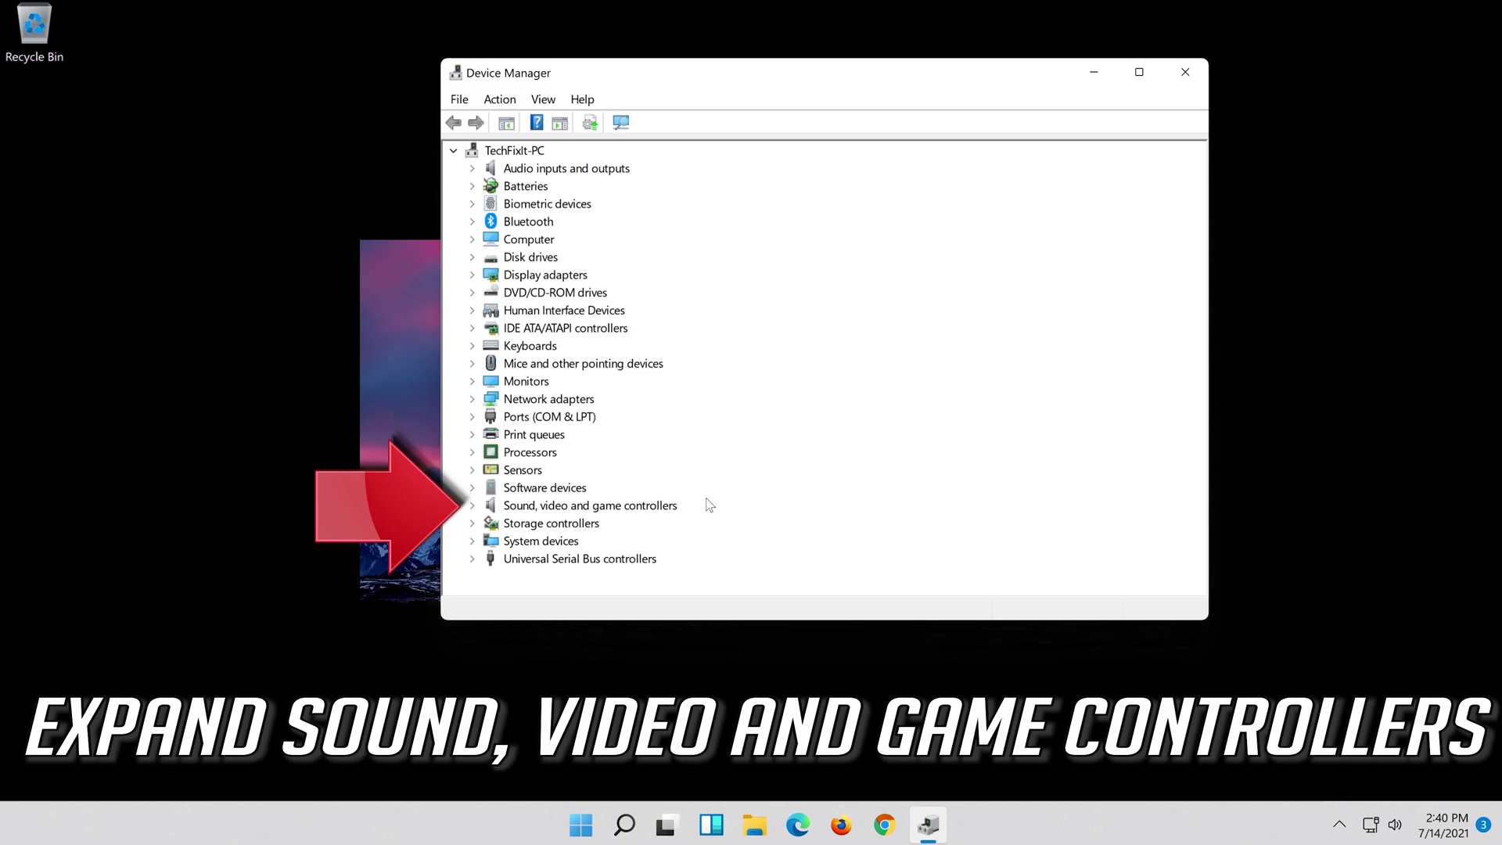
Search automatically for an updated driver for the High Definition Audio Device under Sound, video and game controllers, starting from its driver properties.
click(473, 505)
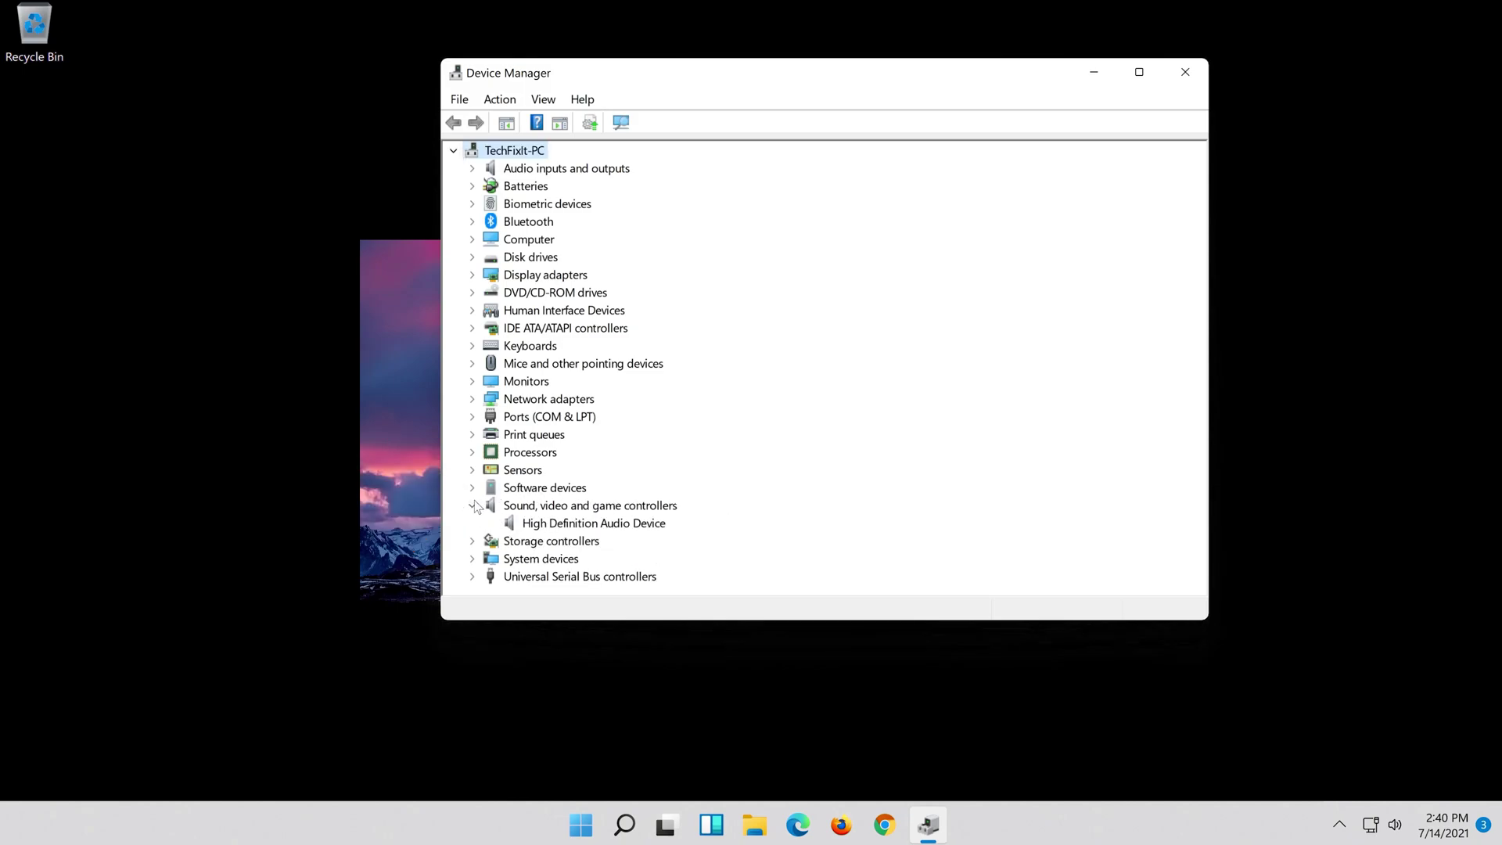
click(534, 526)
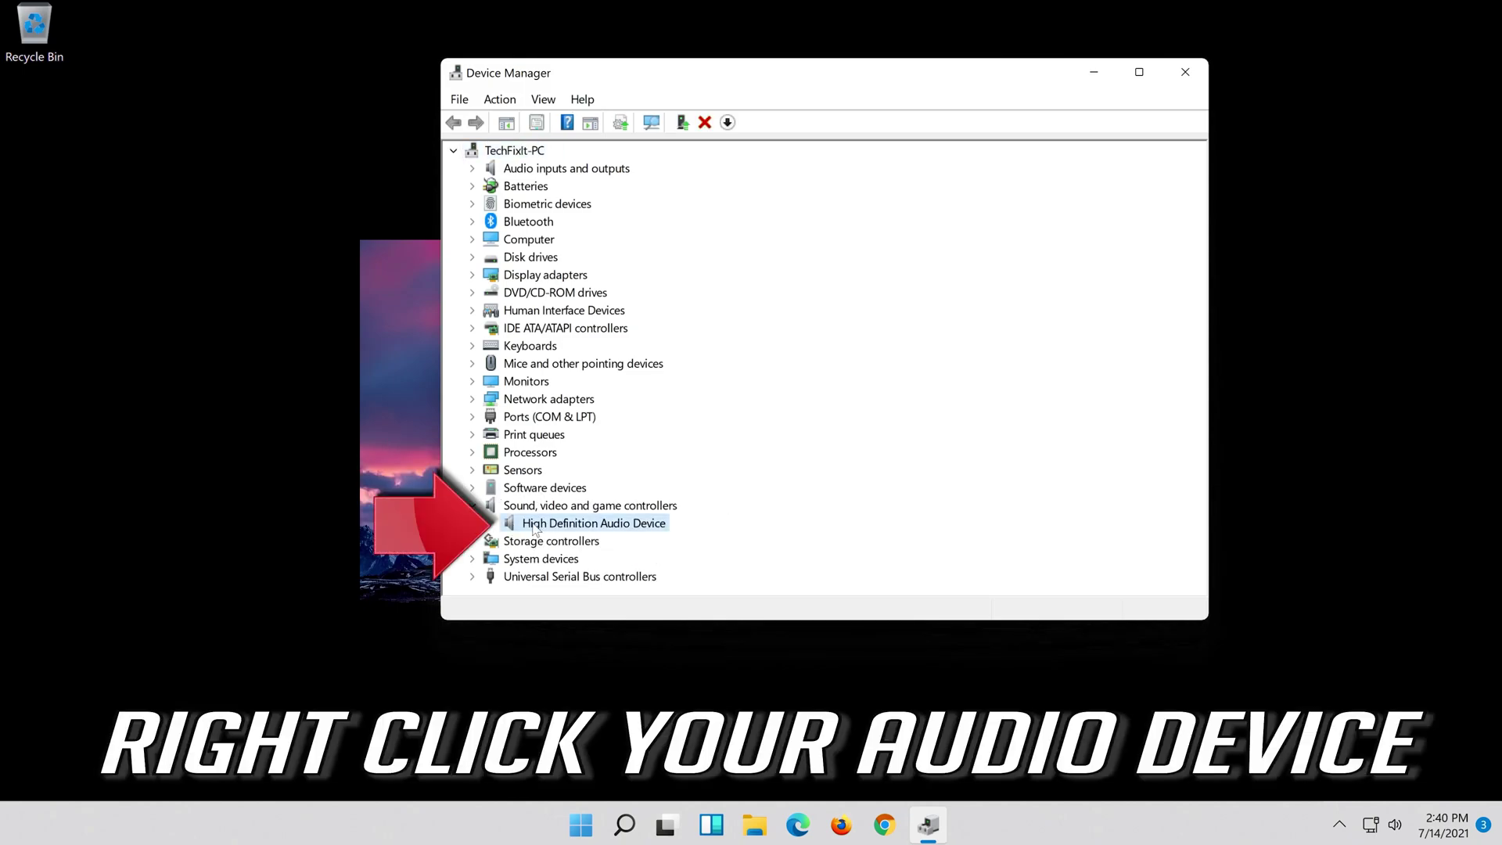
right_click(626, 530)
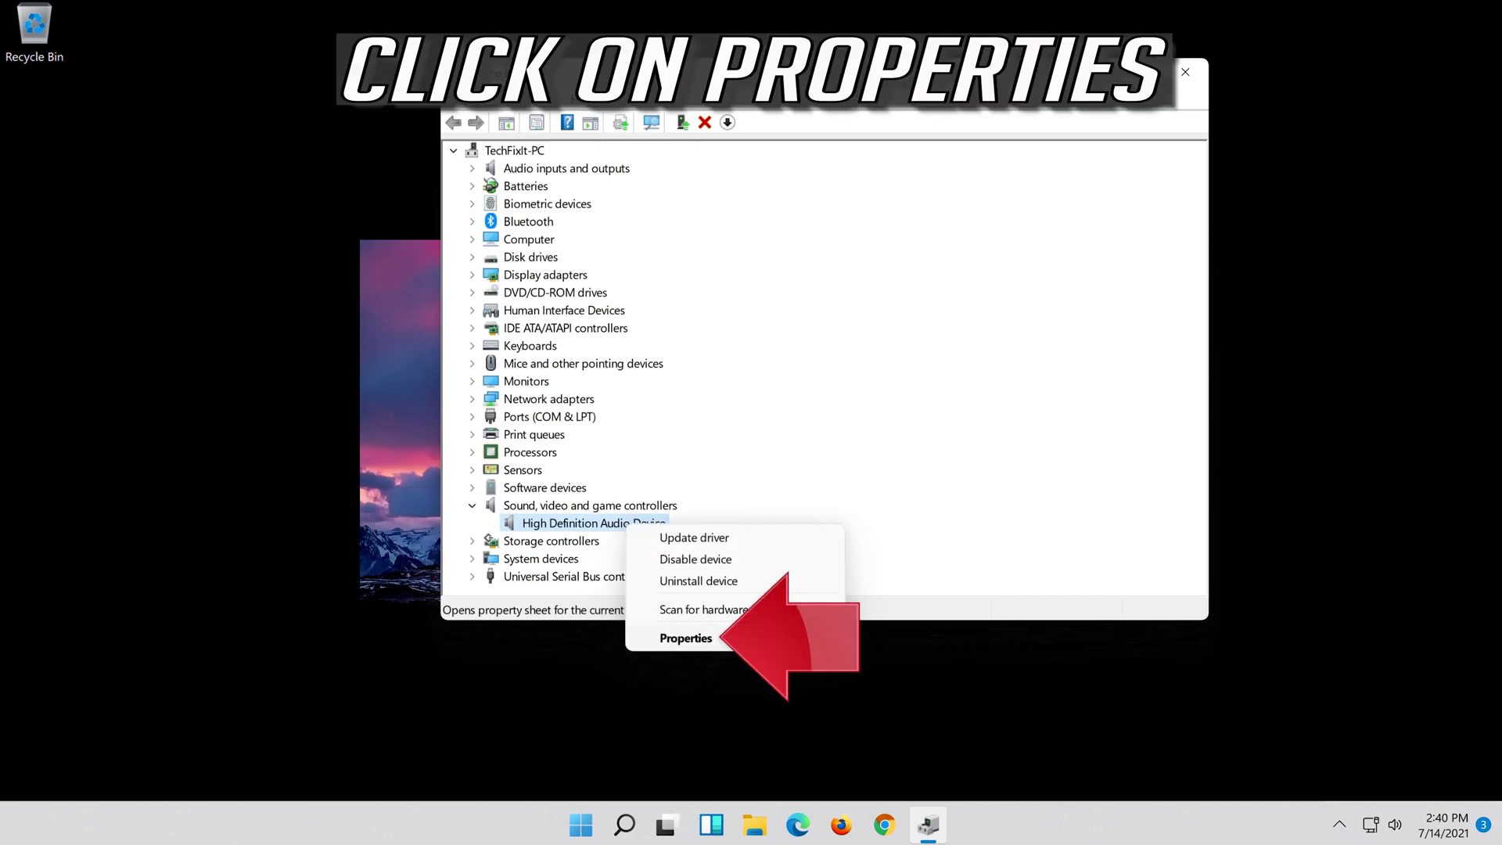
click(731, 636)
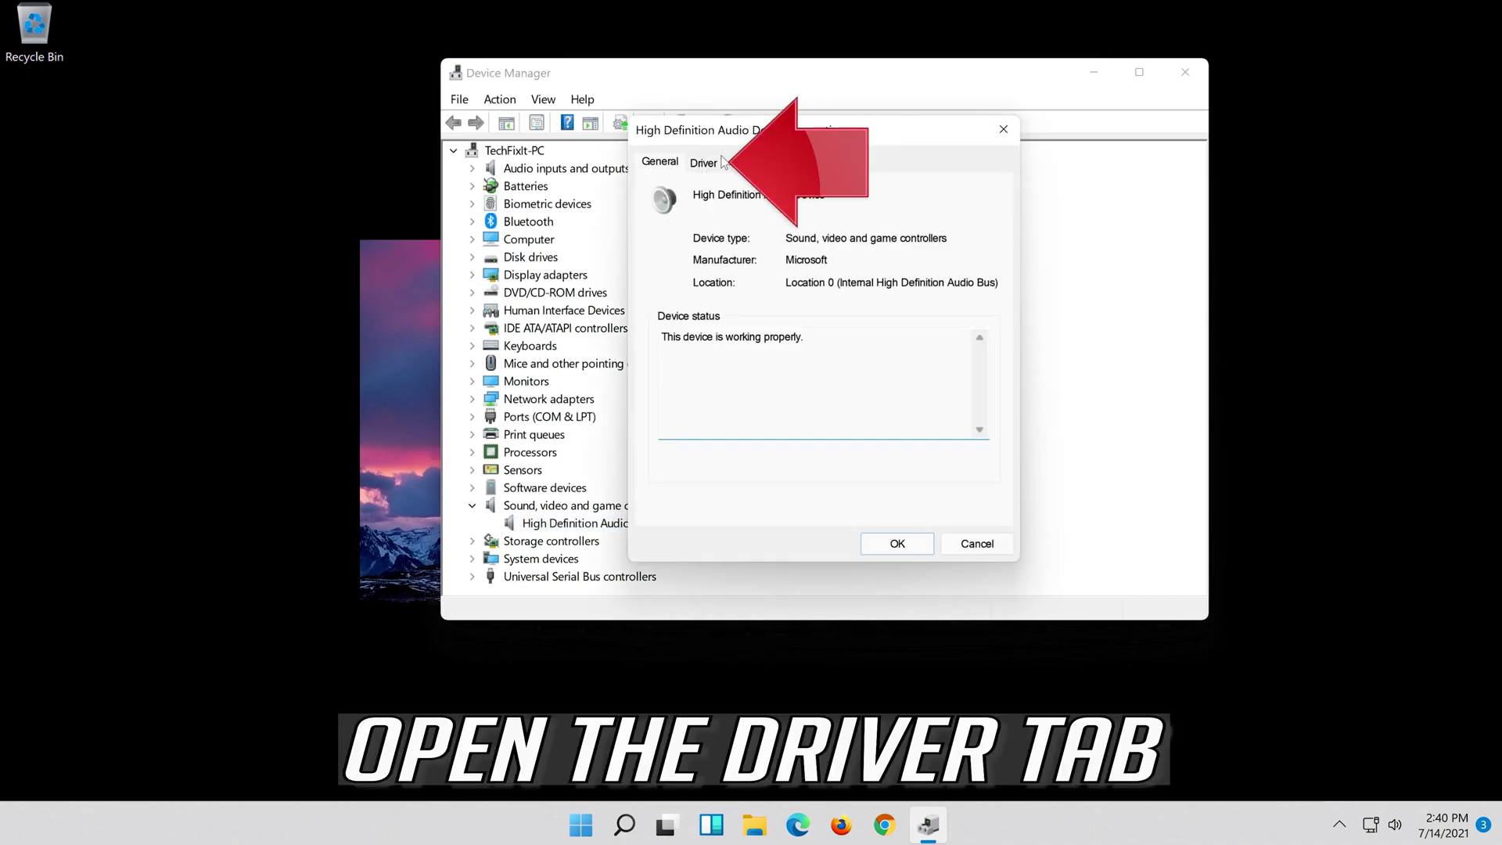
click(704, 164)
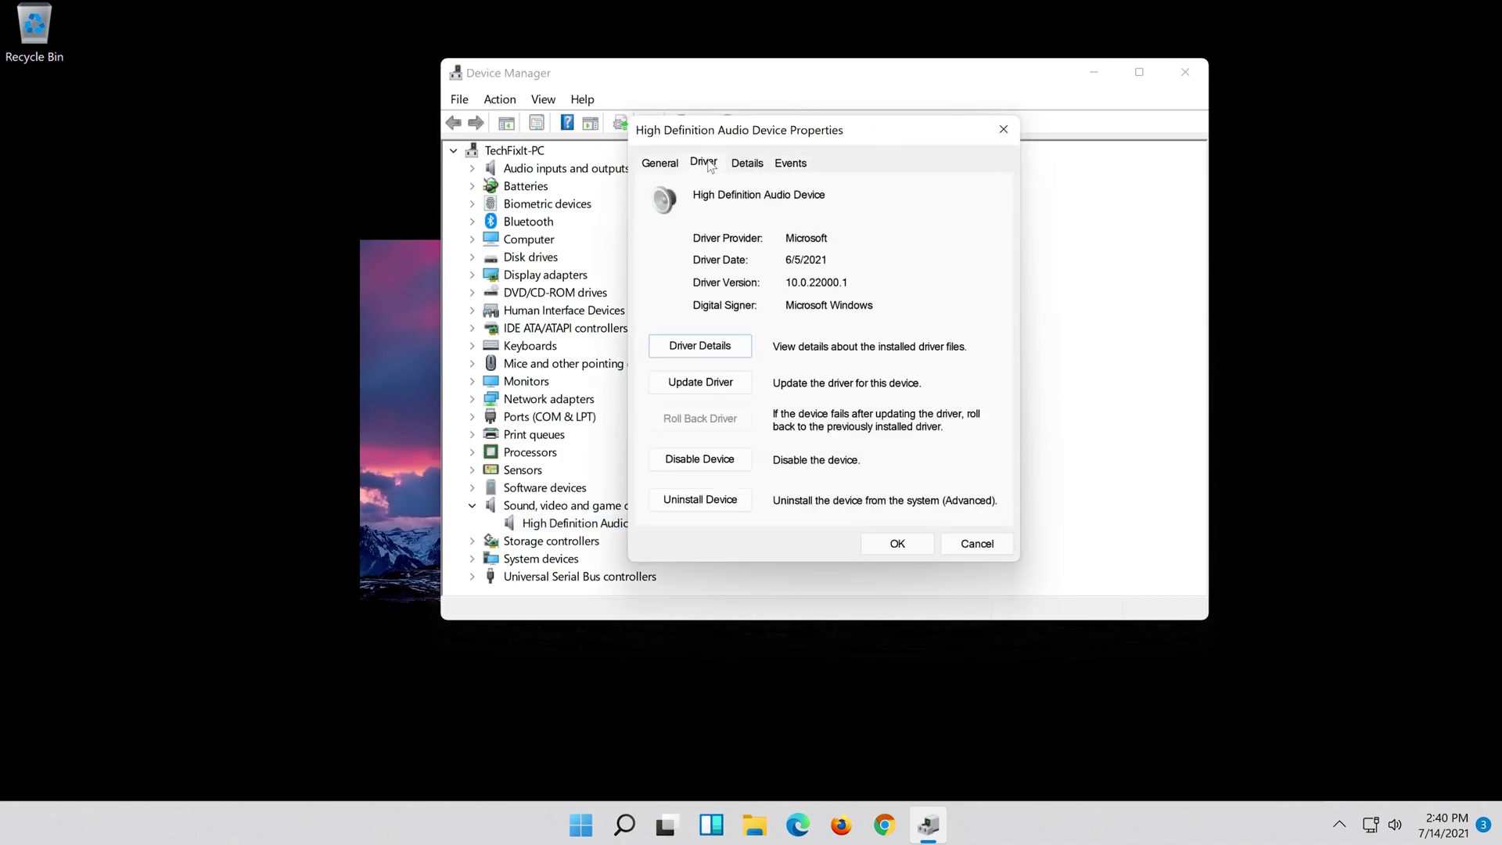
click(703, 388)
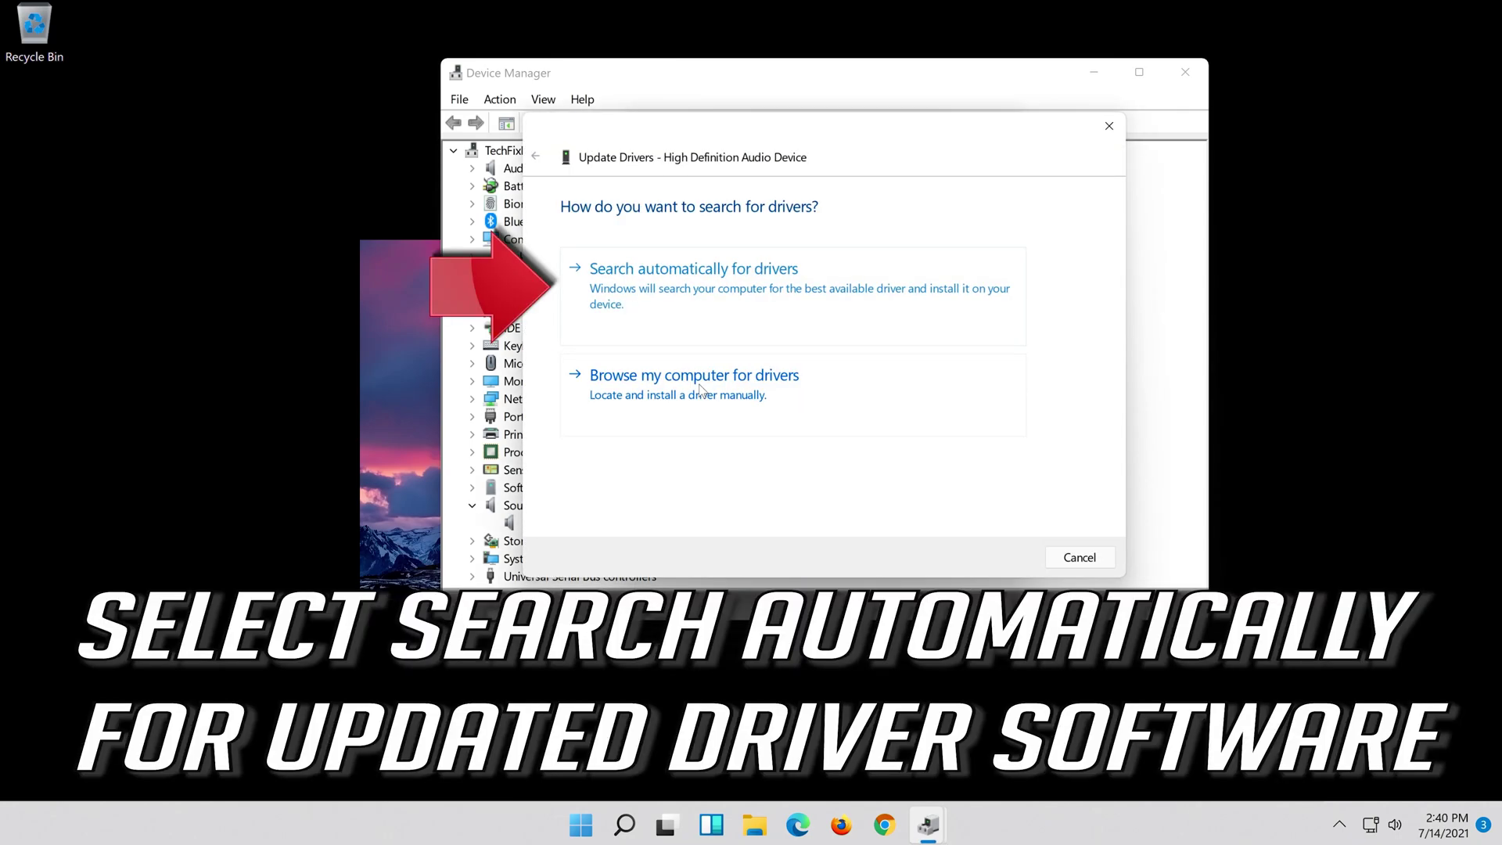
click(823, 301)
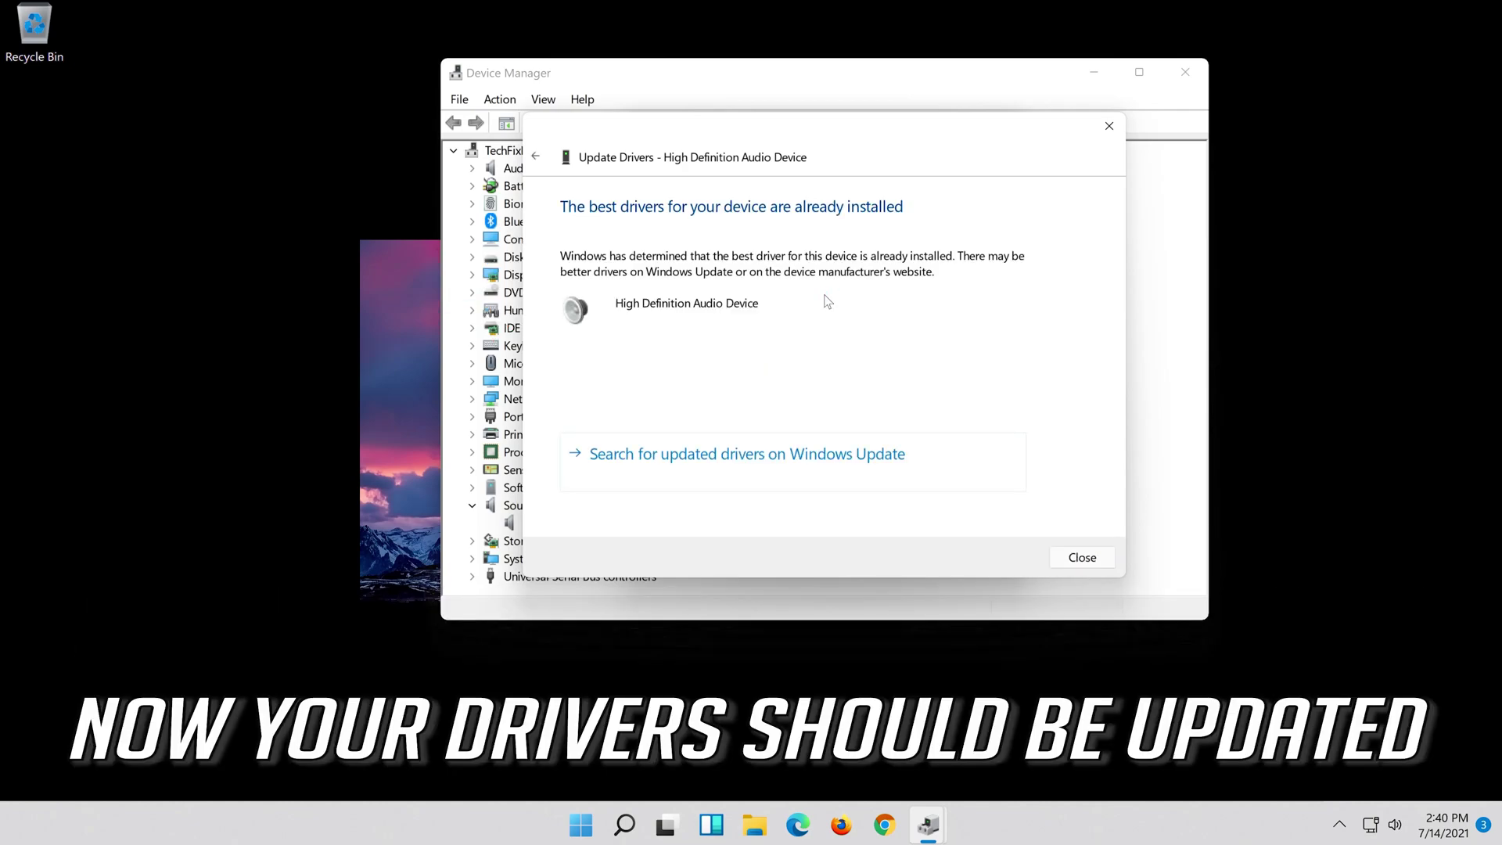
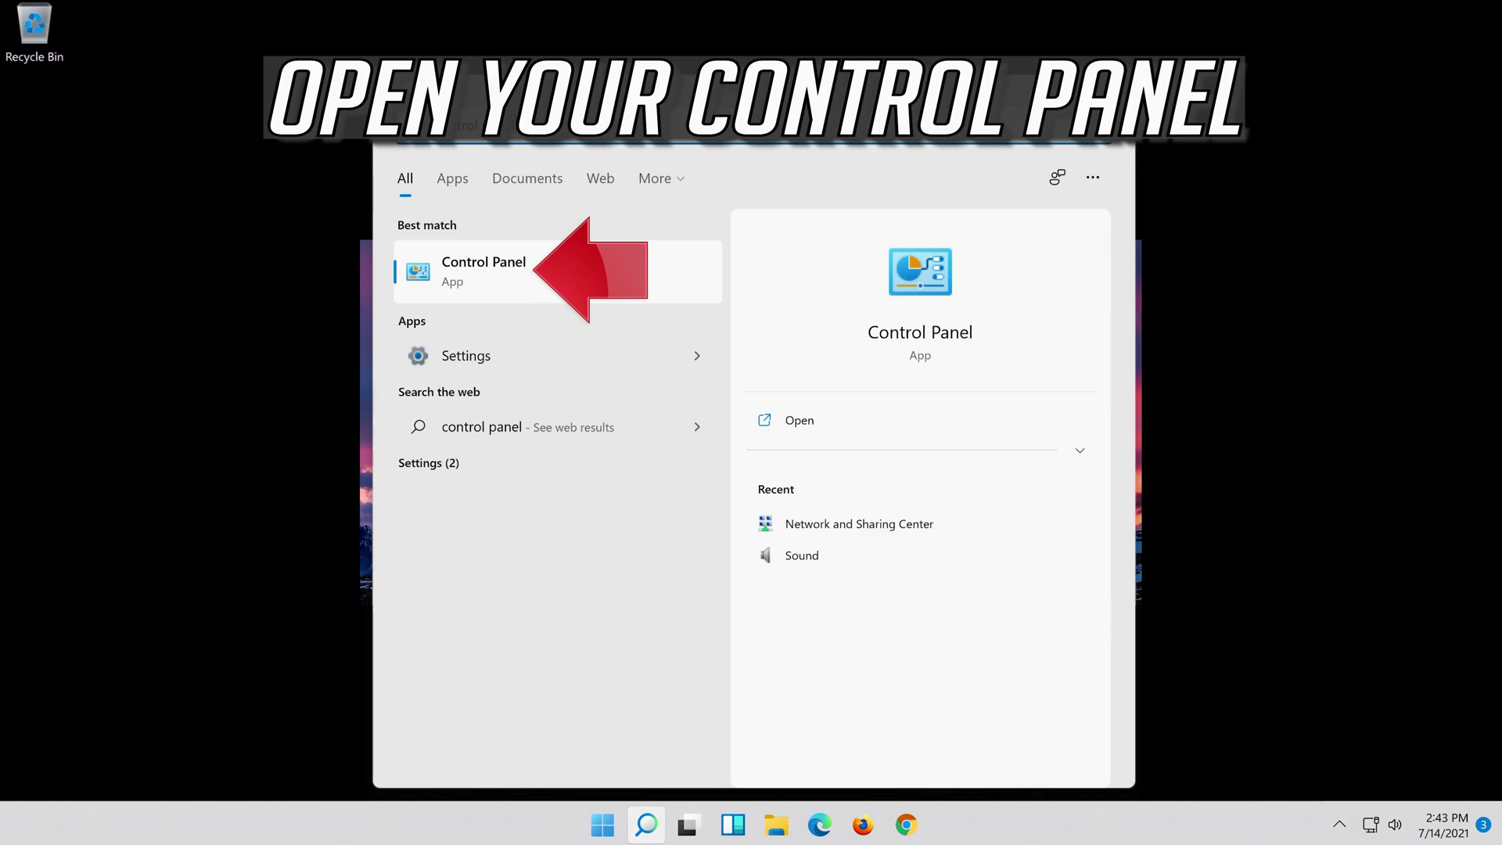
Open Control Panel's Sound settings under Hardware and Sound and reposition the Sound window over the Control Panel window.
click(626, 269)
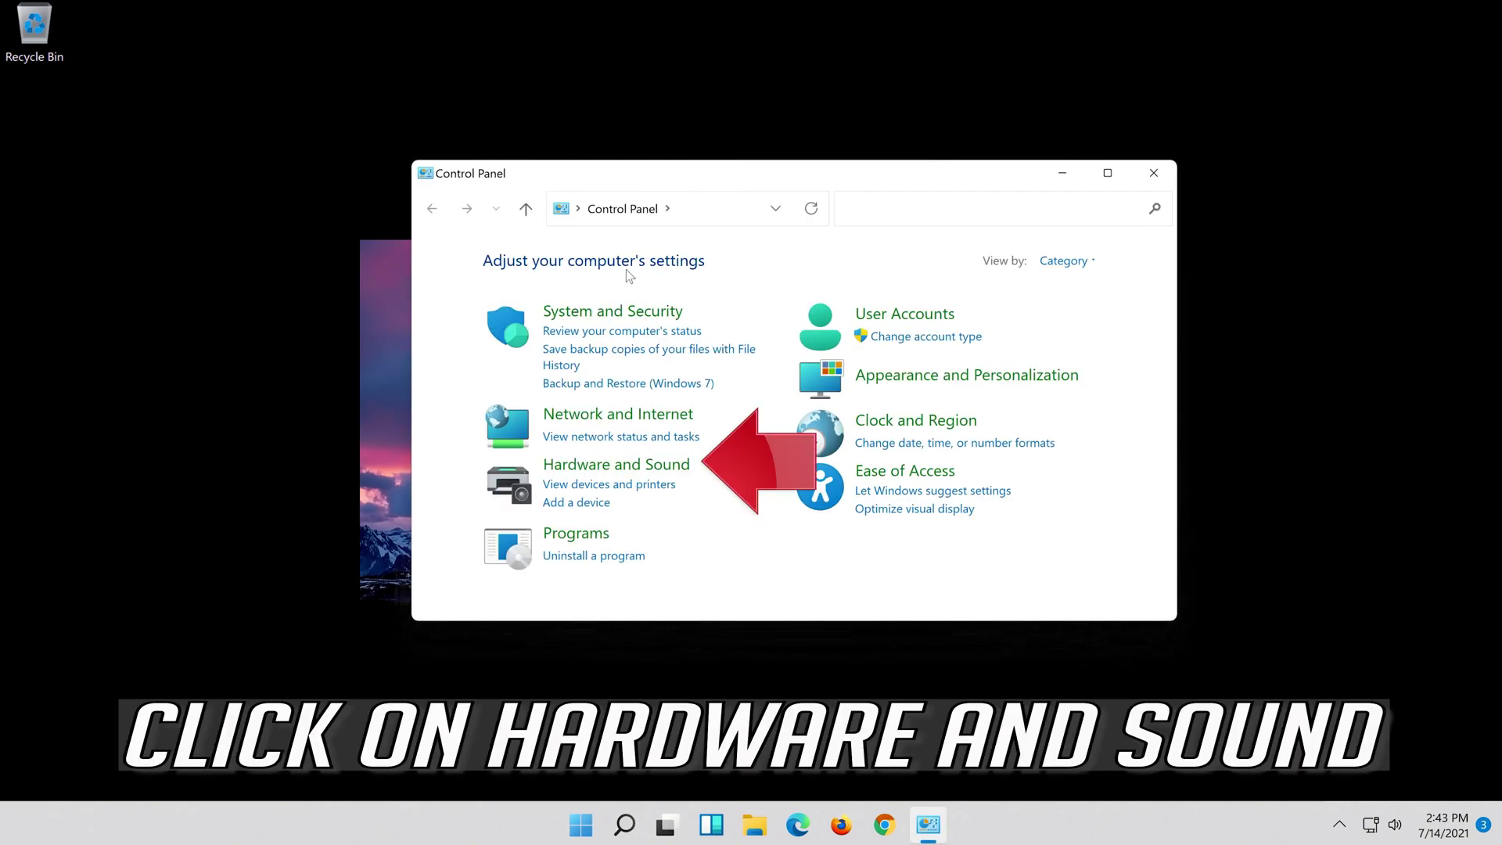
click(677, 470)
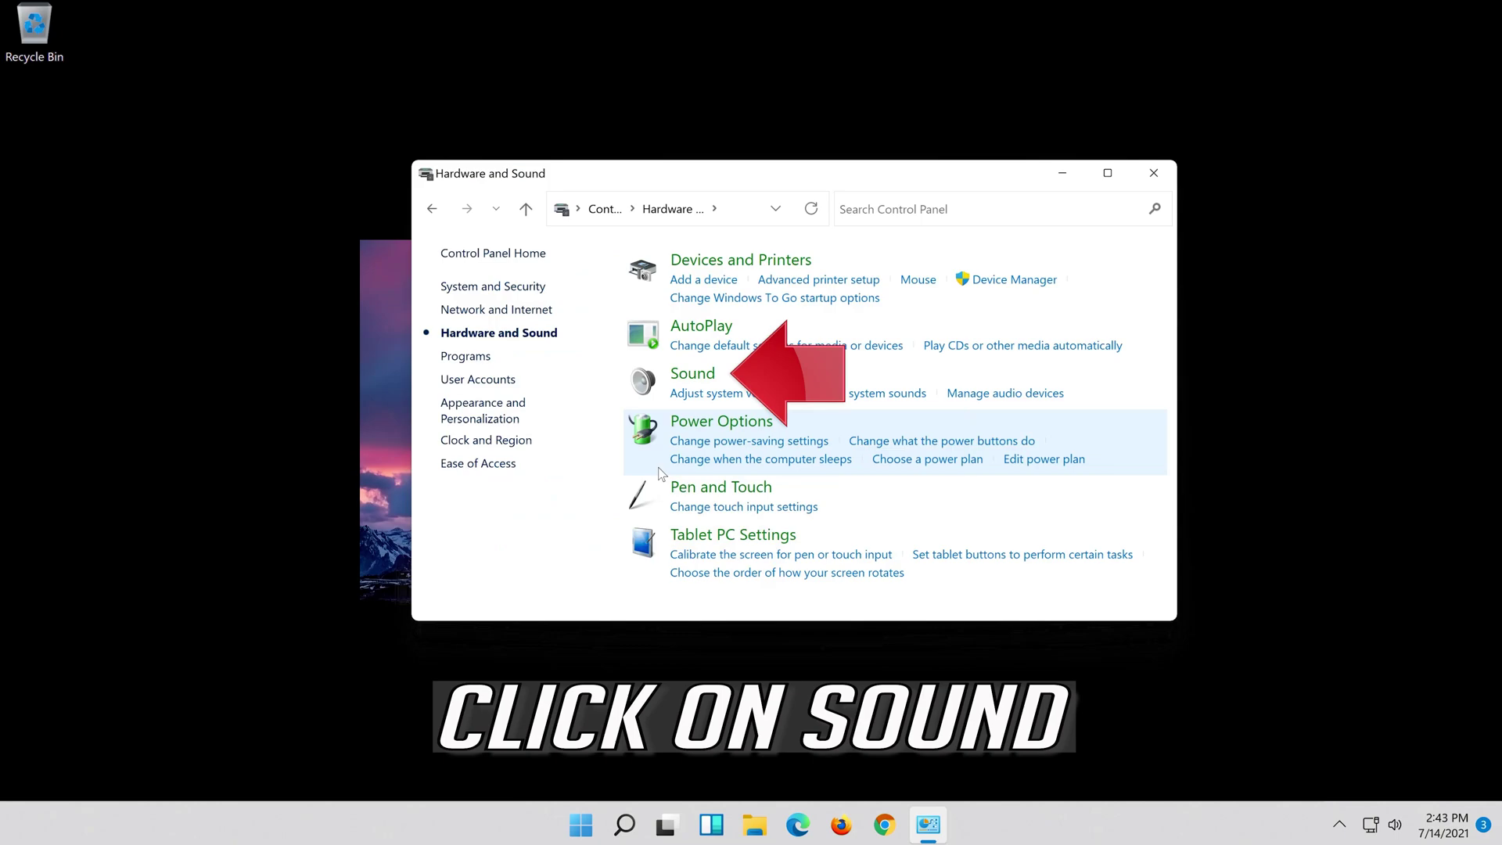
click(680, 381)
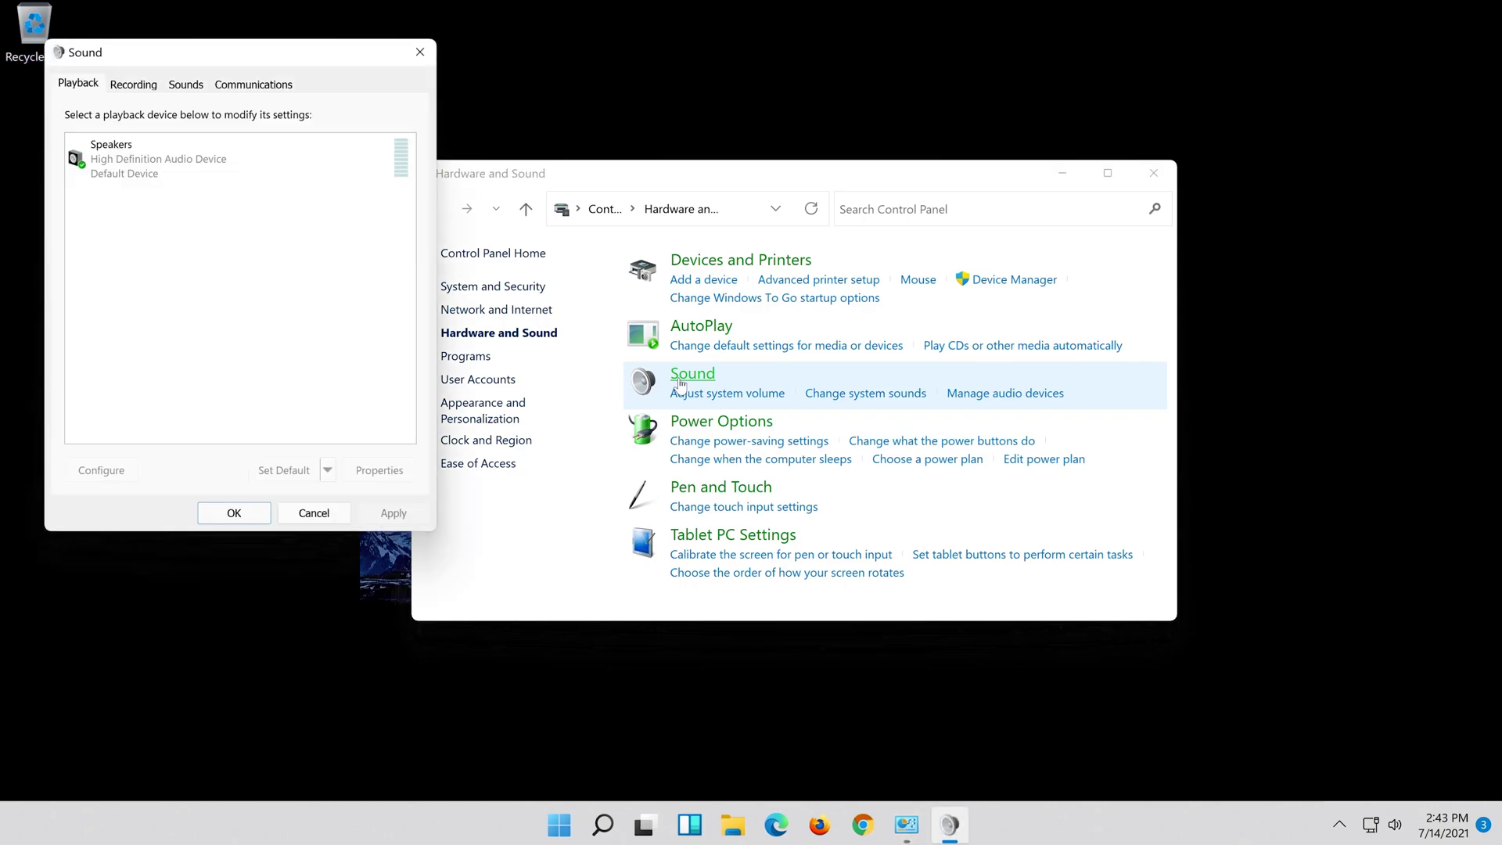
drag(247, 59, 810, 138)
Set the Speakers' default format to 16 bit, 48000 Hz (DVD Quality) in their advanced properties and accept the sound settings.
click(802, 257)
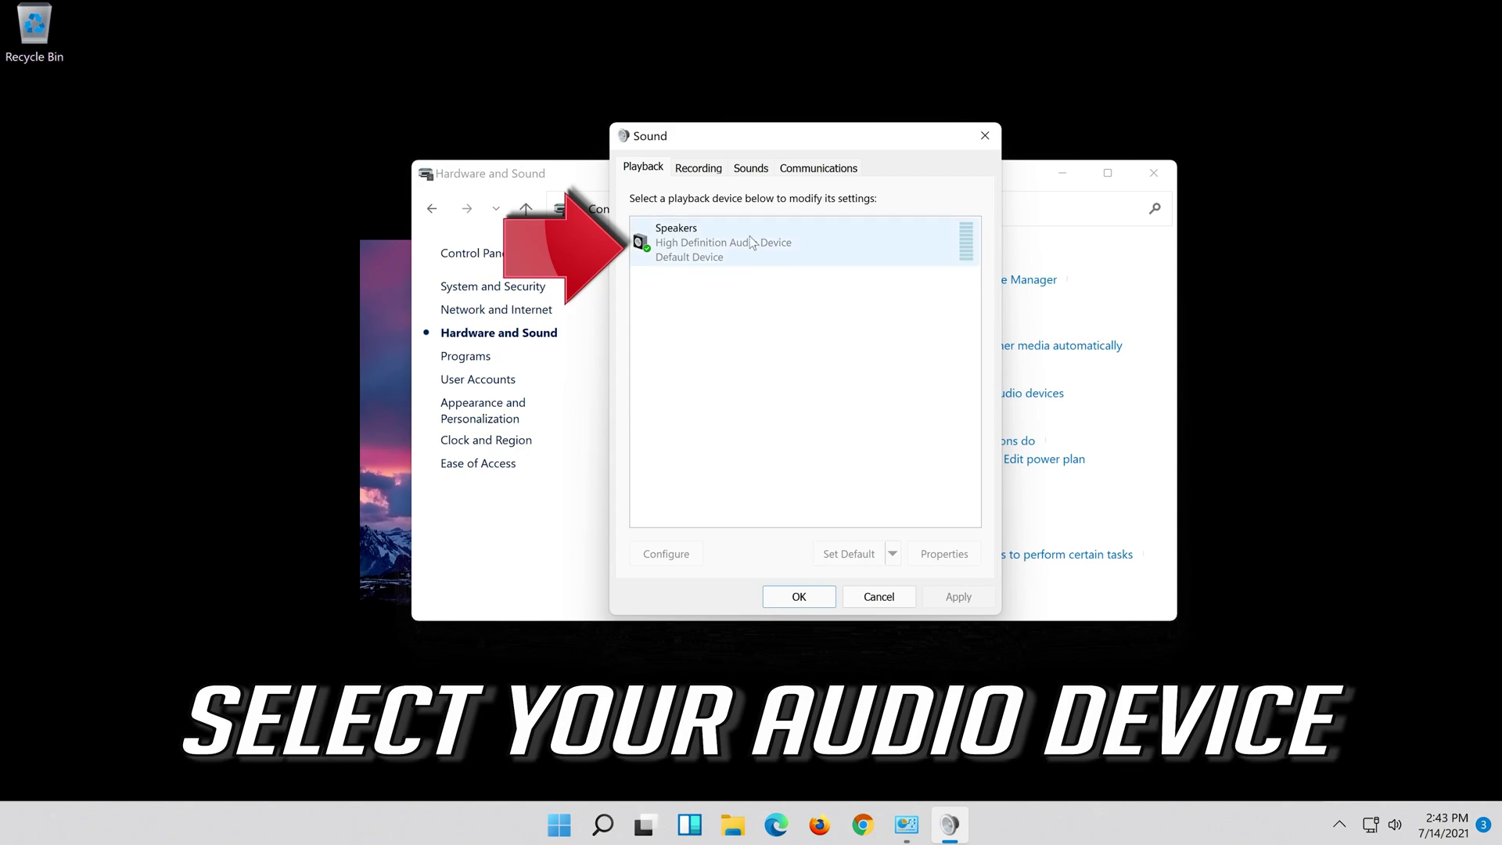
right_click(797, 255)
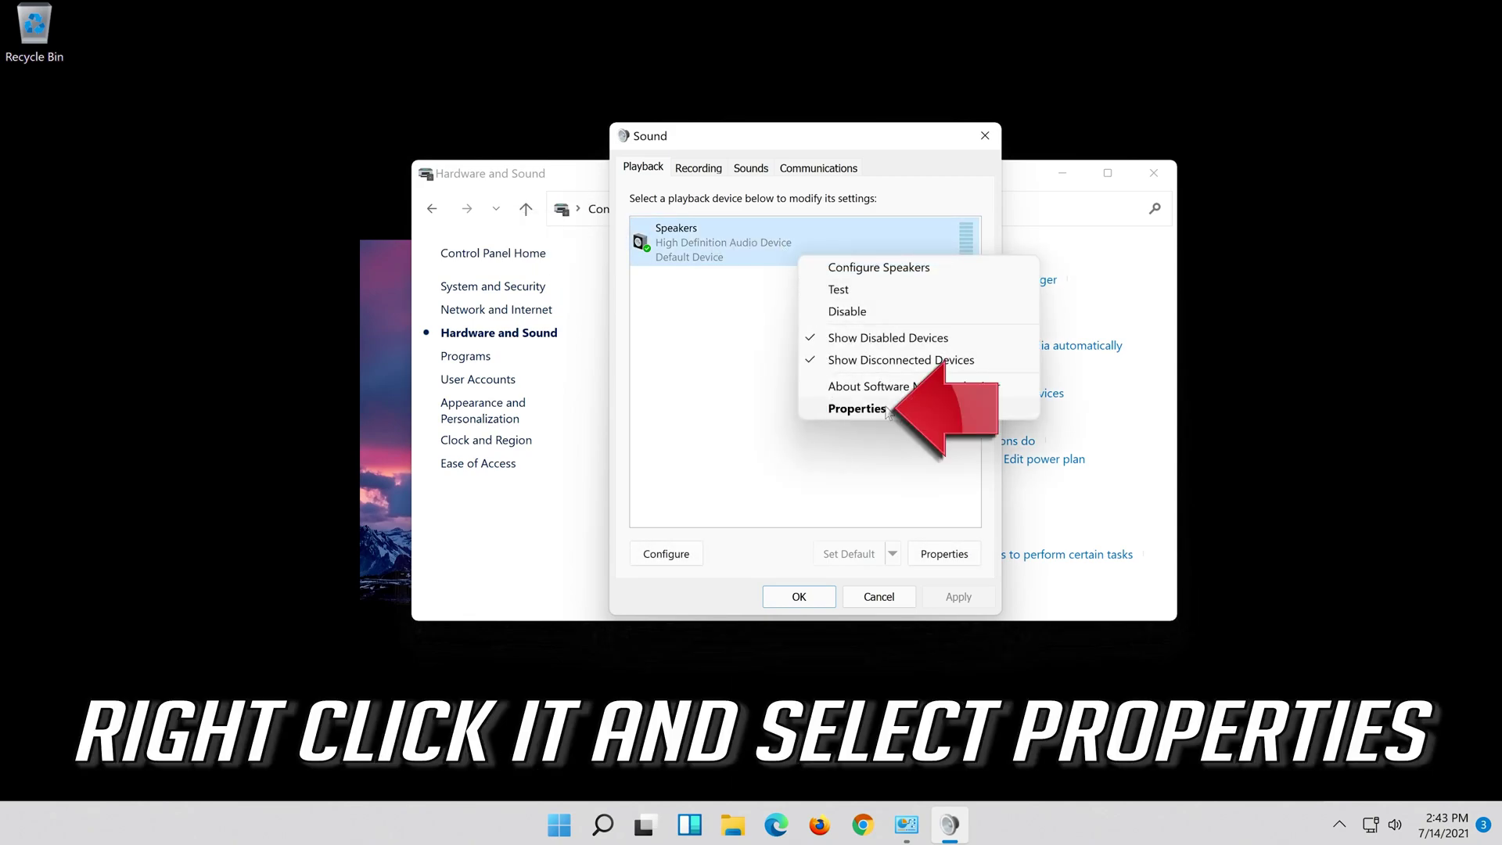
click(856, 408)
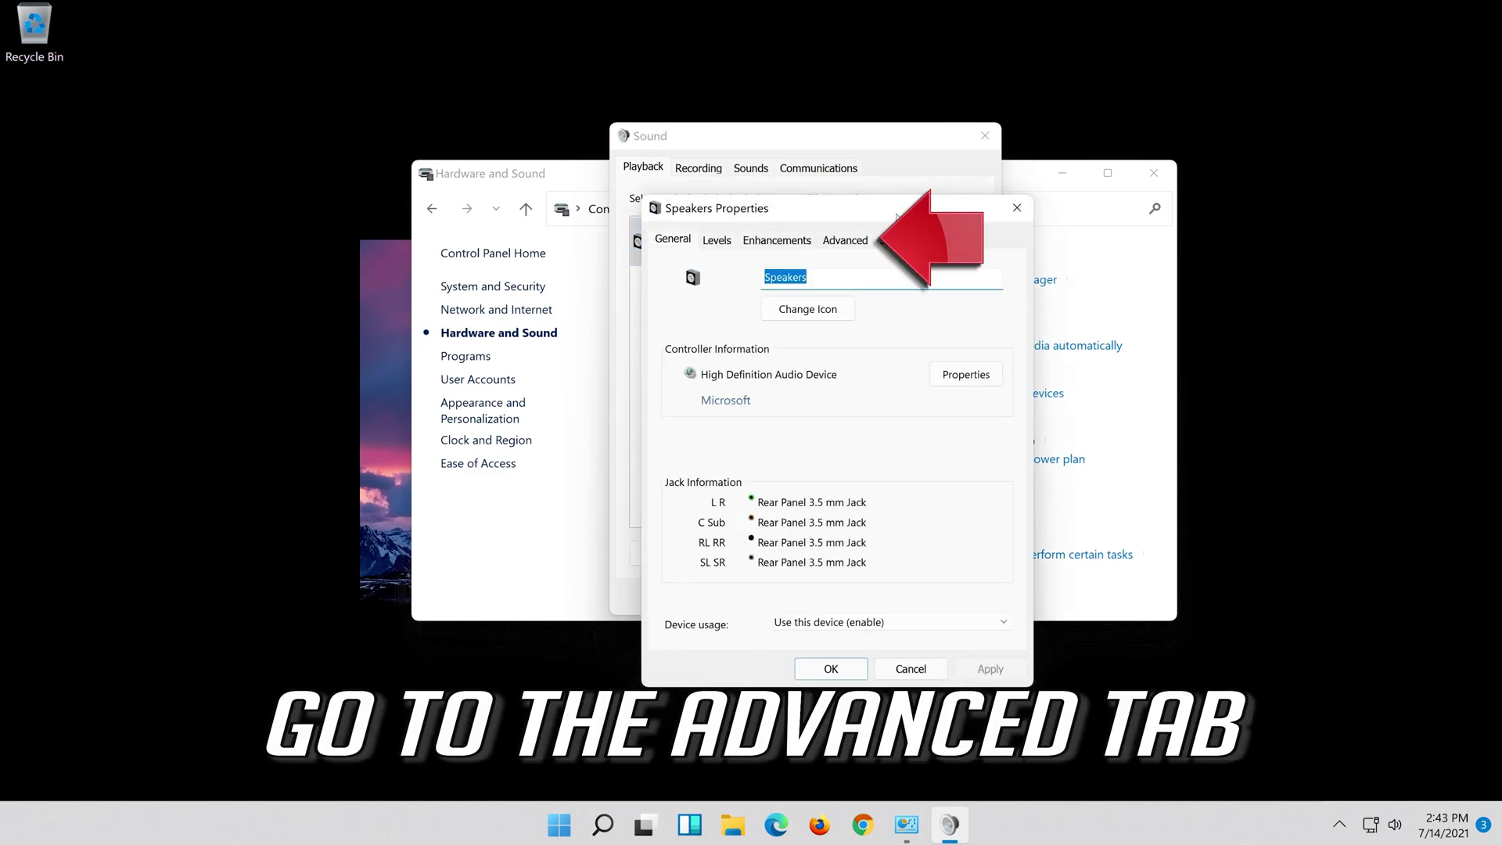
click(851, 240)
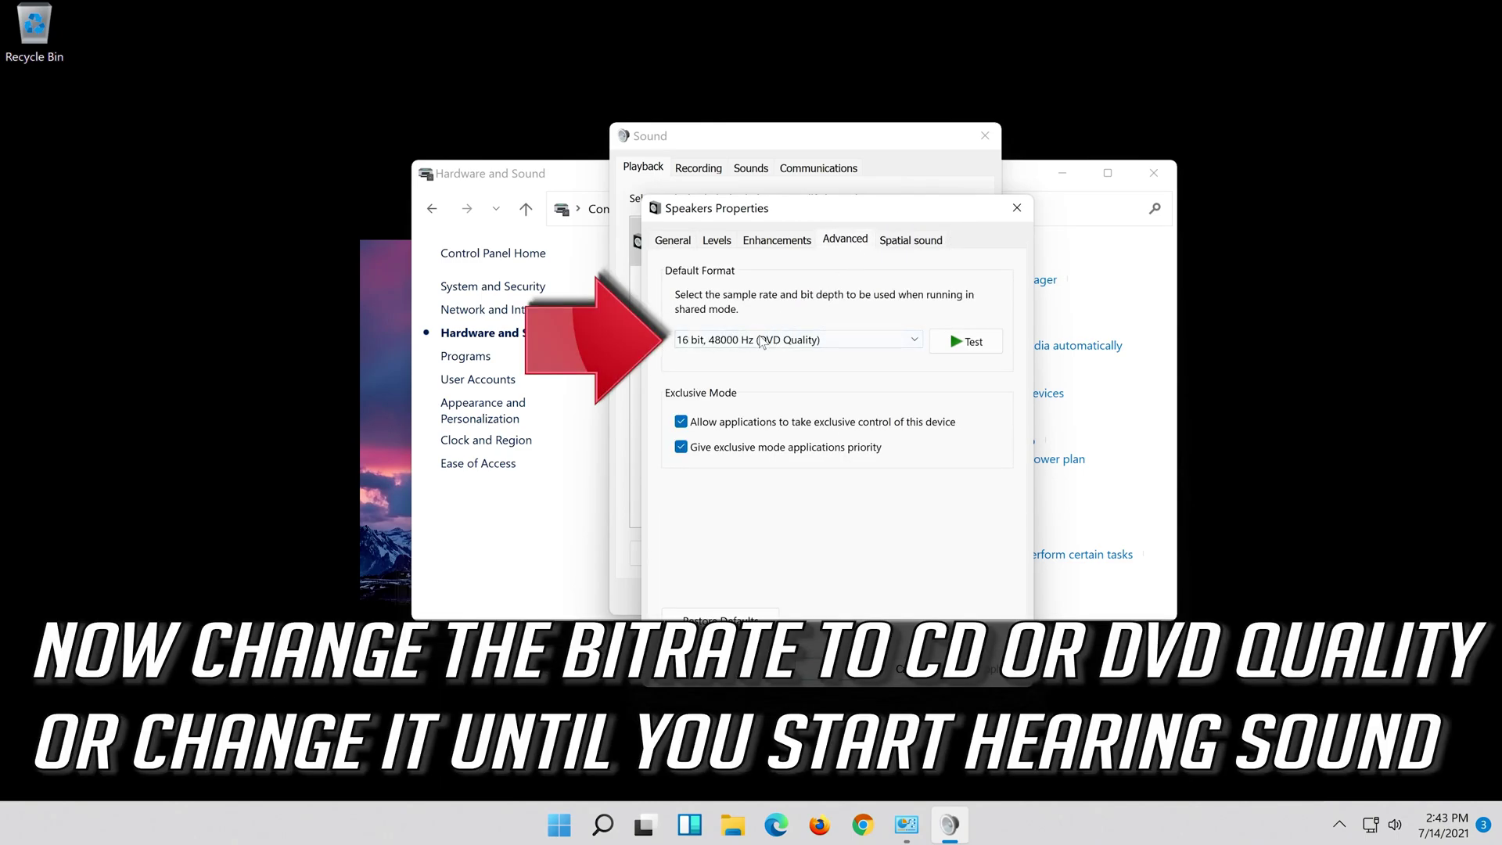
click(767, 340)
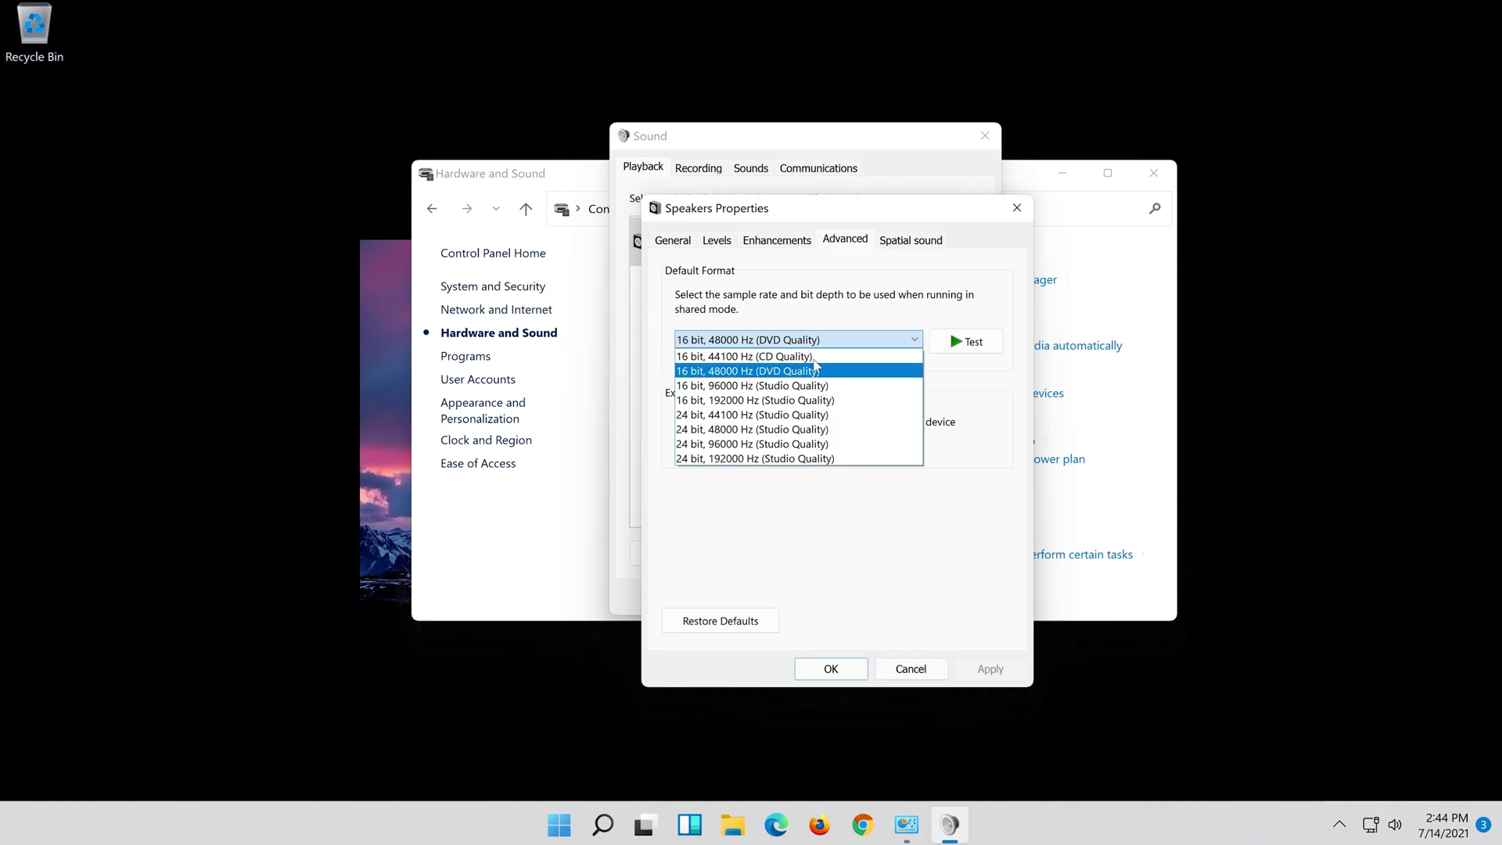
click(803, 376)
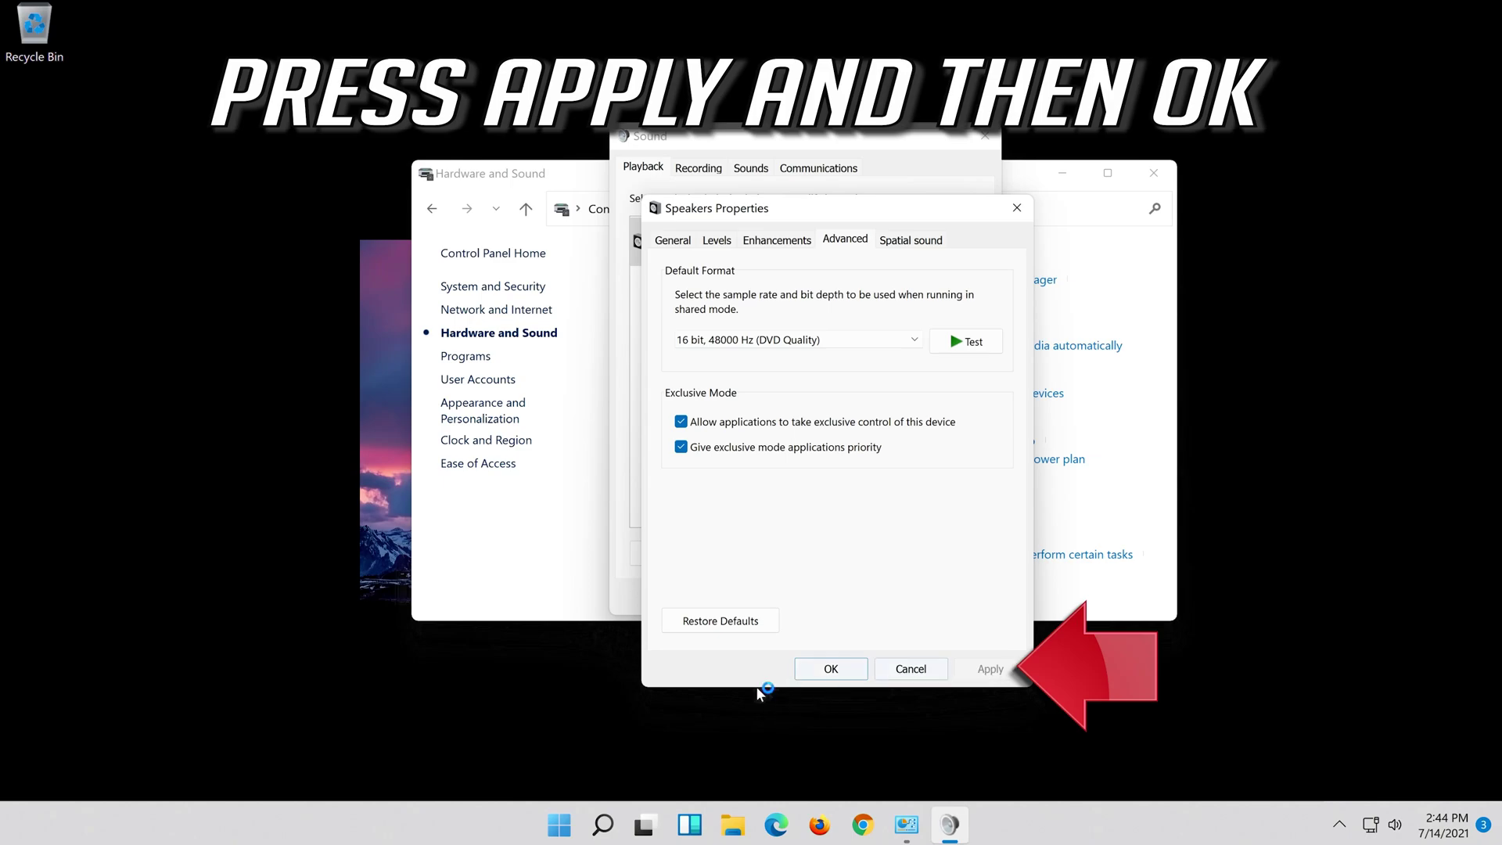
click(826, 670)
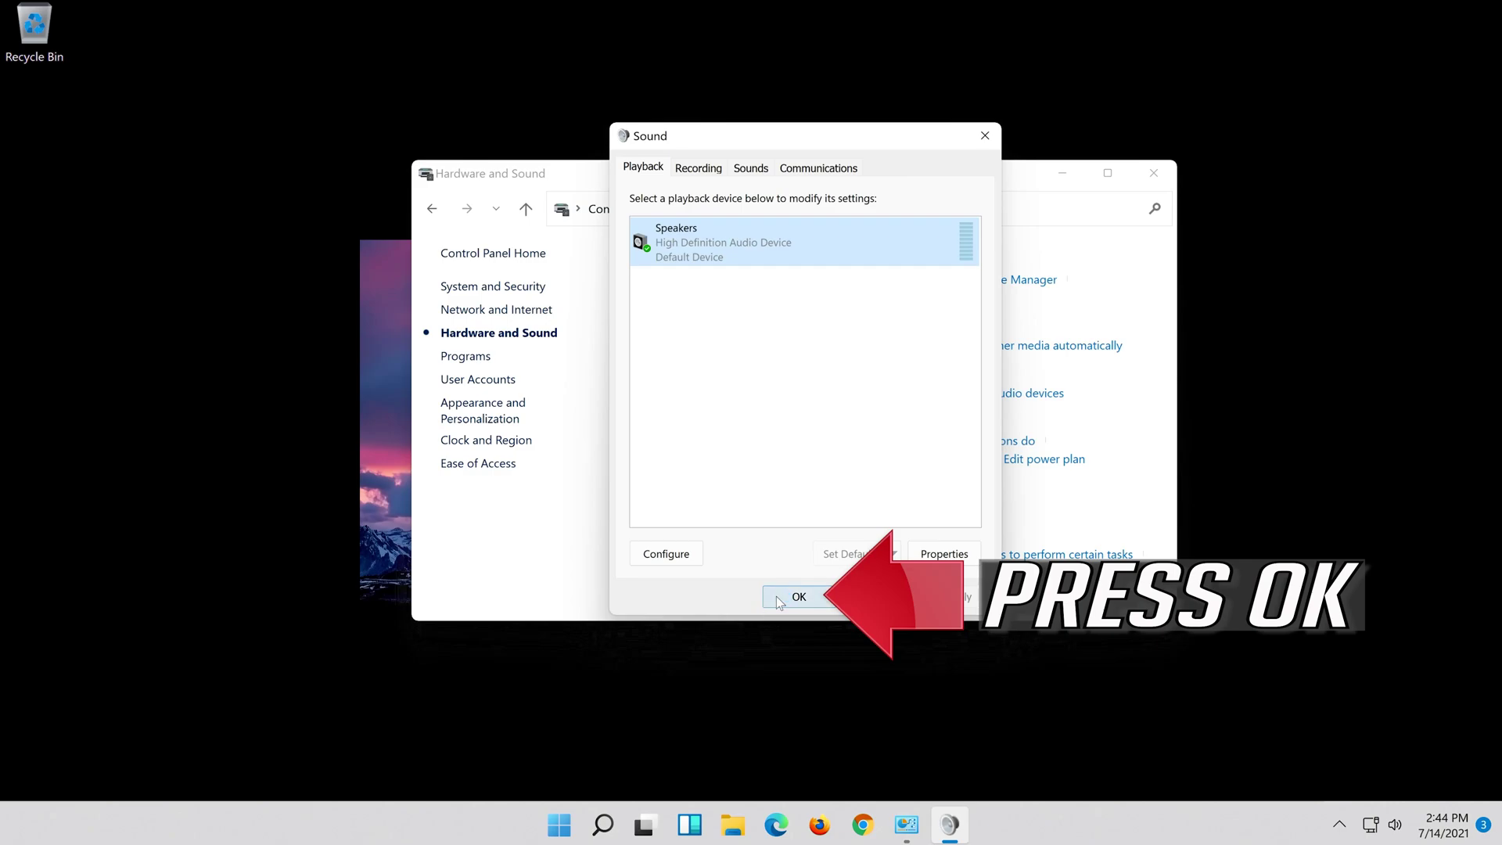
click(777, 597)
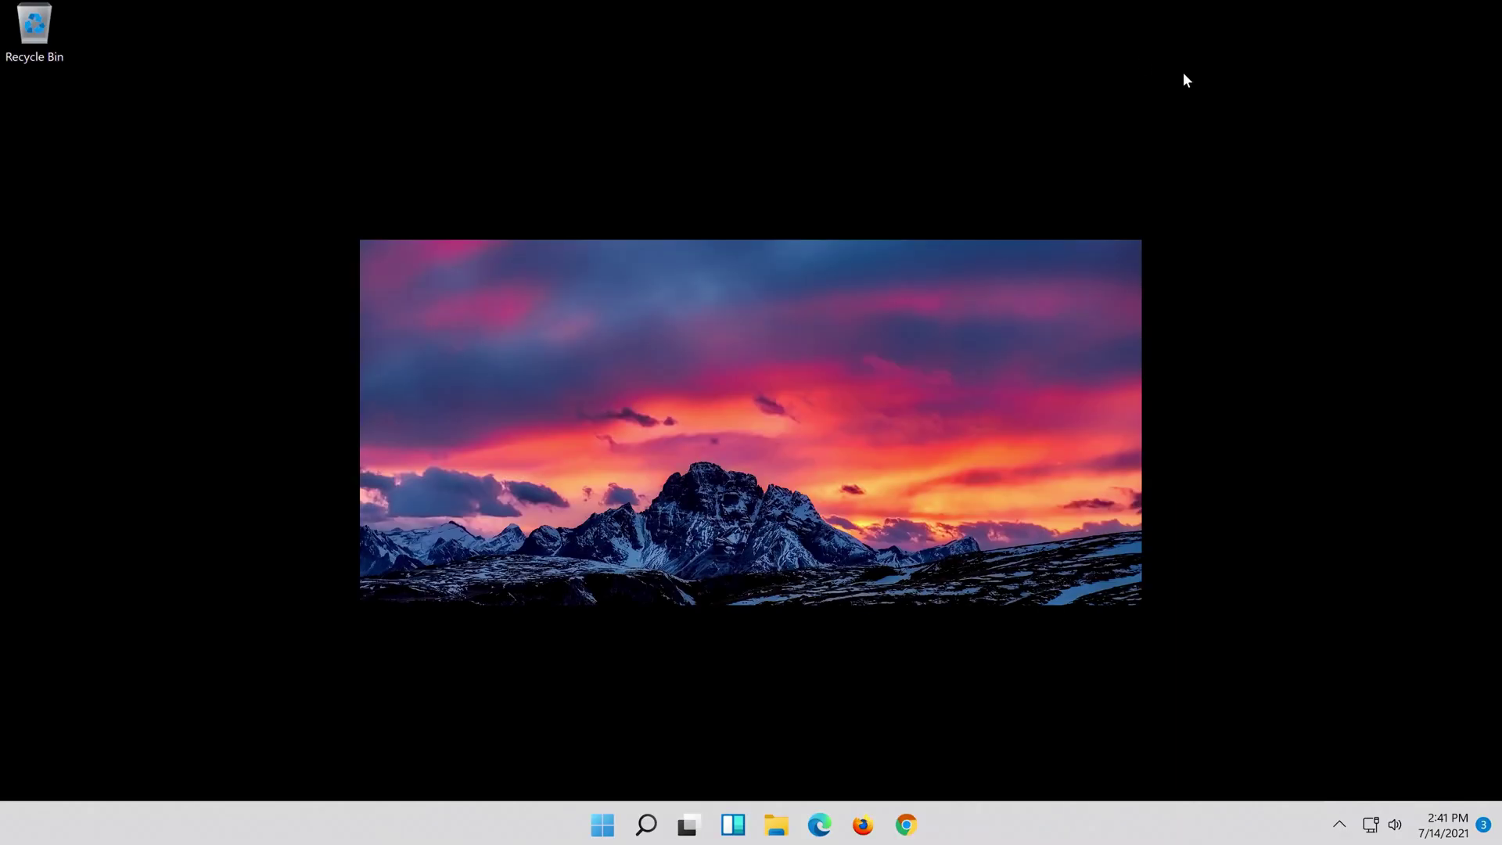
Find Control Panel with the search "control panel" and open it.
click(646, 824)
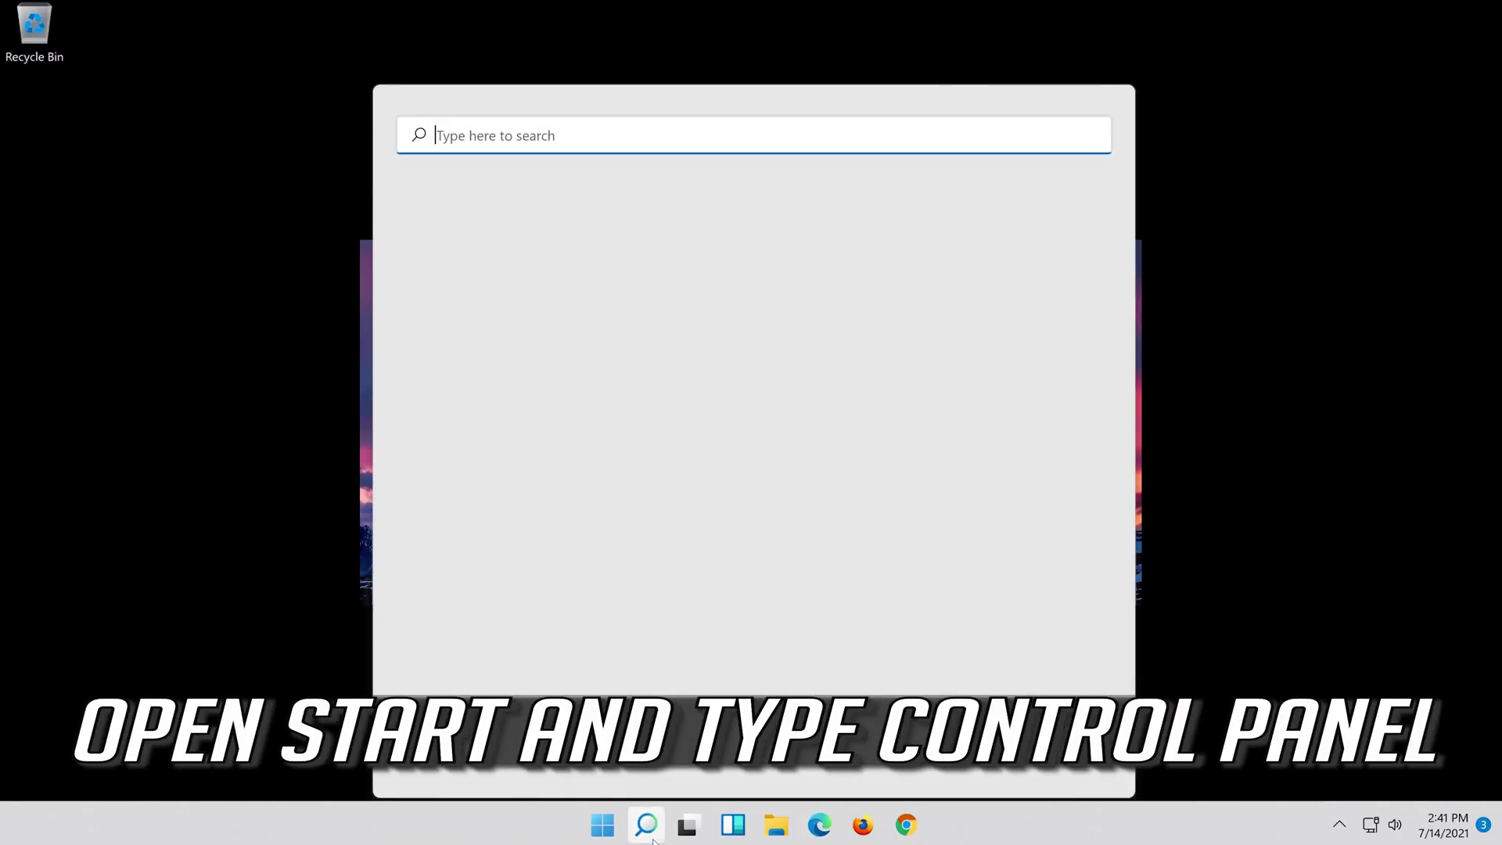
text(c)
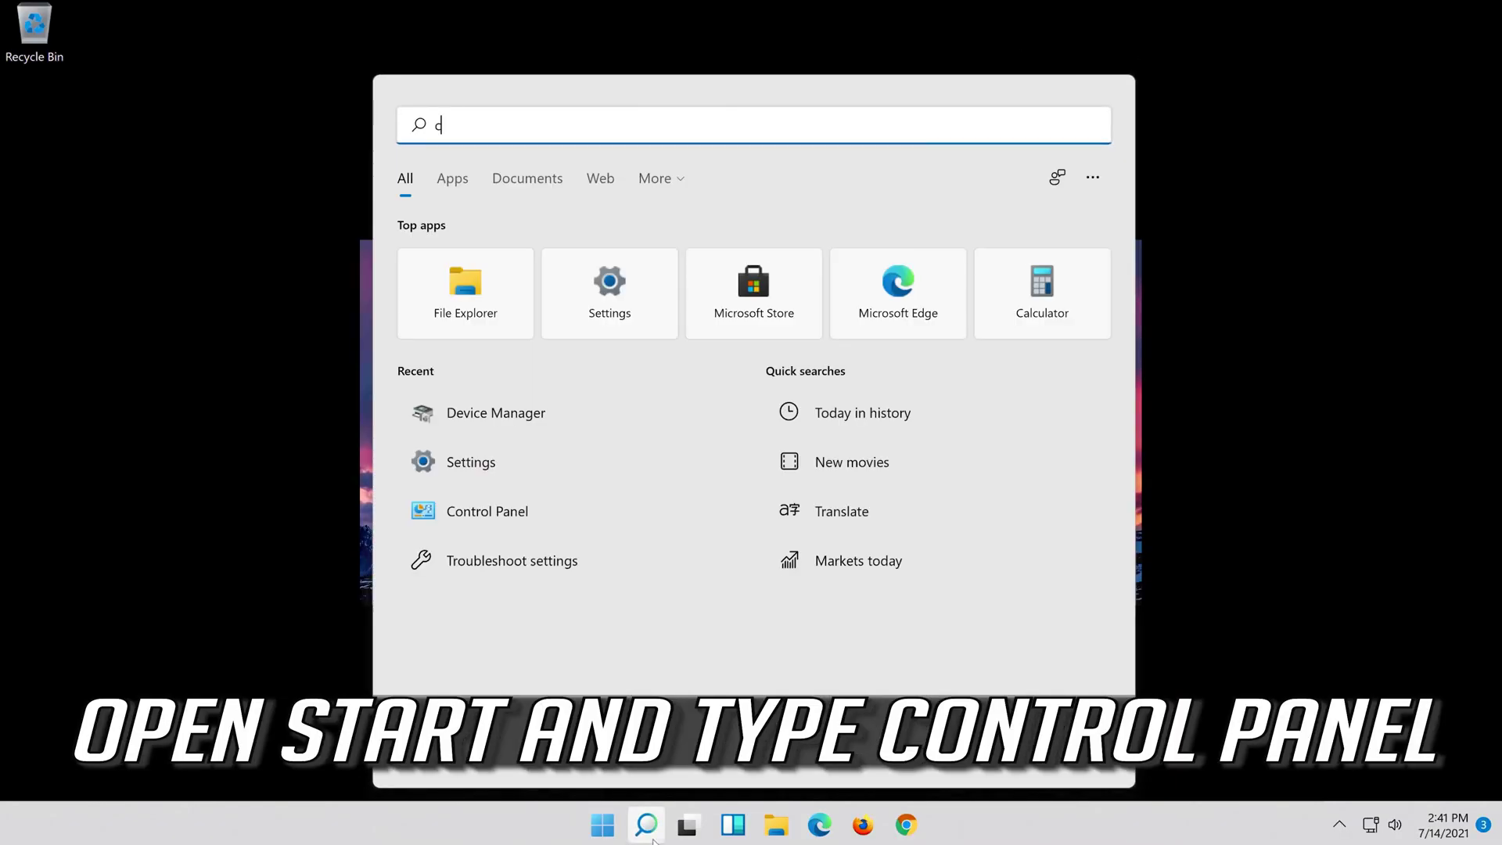
text(ontrol)
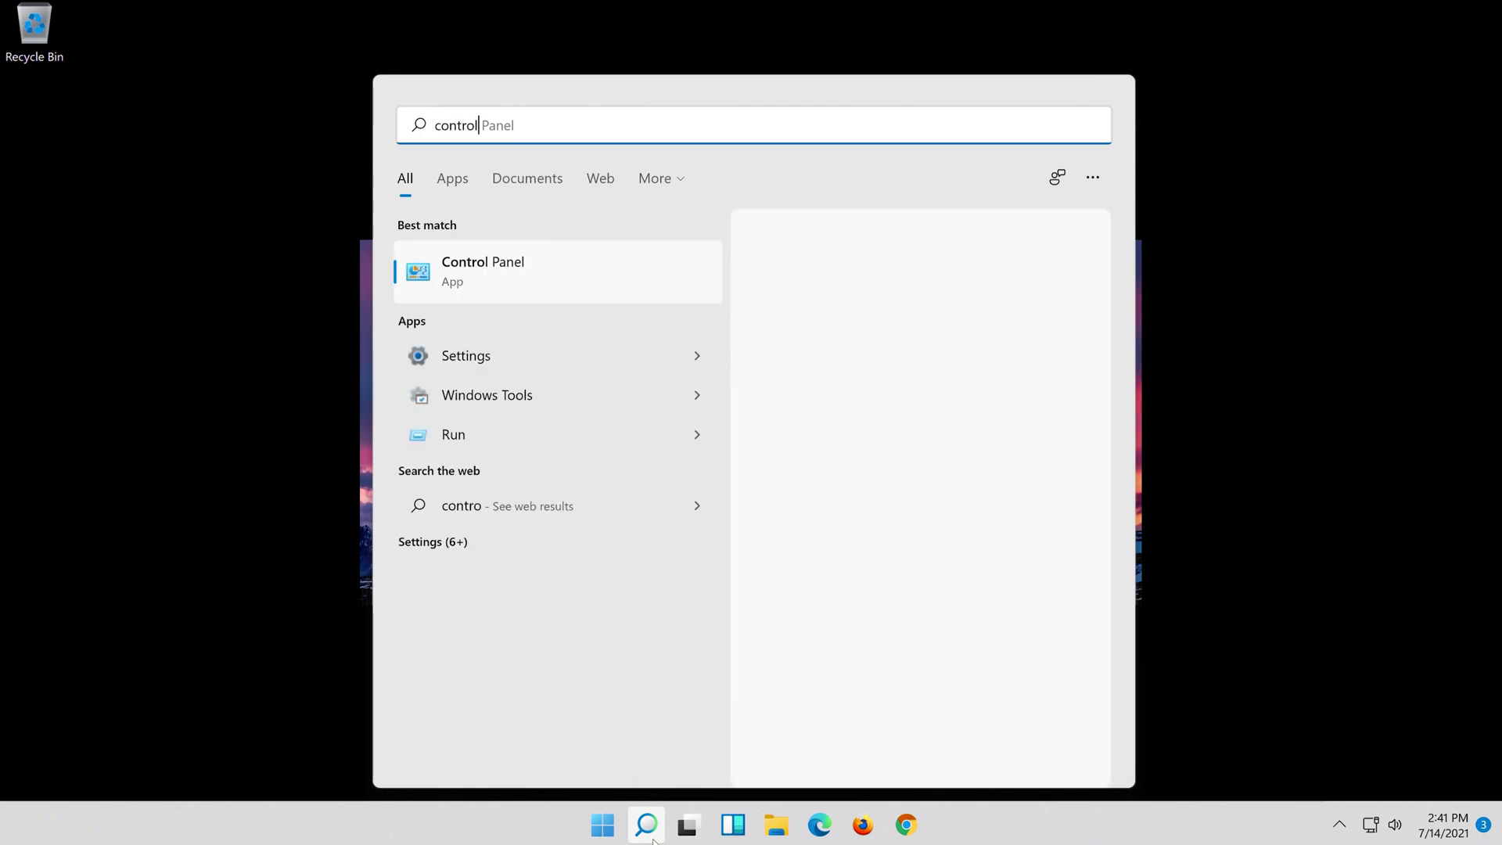
text( pane)
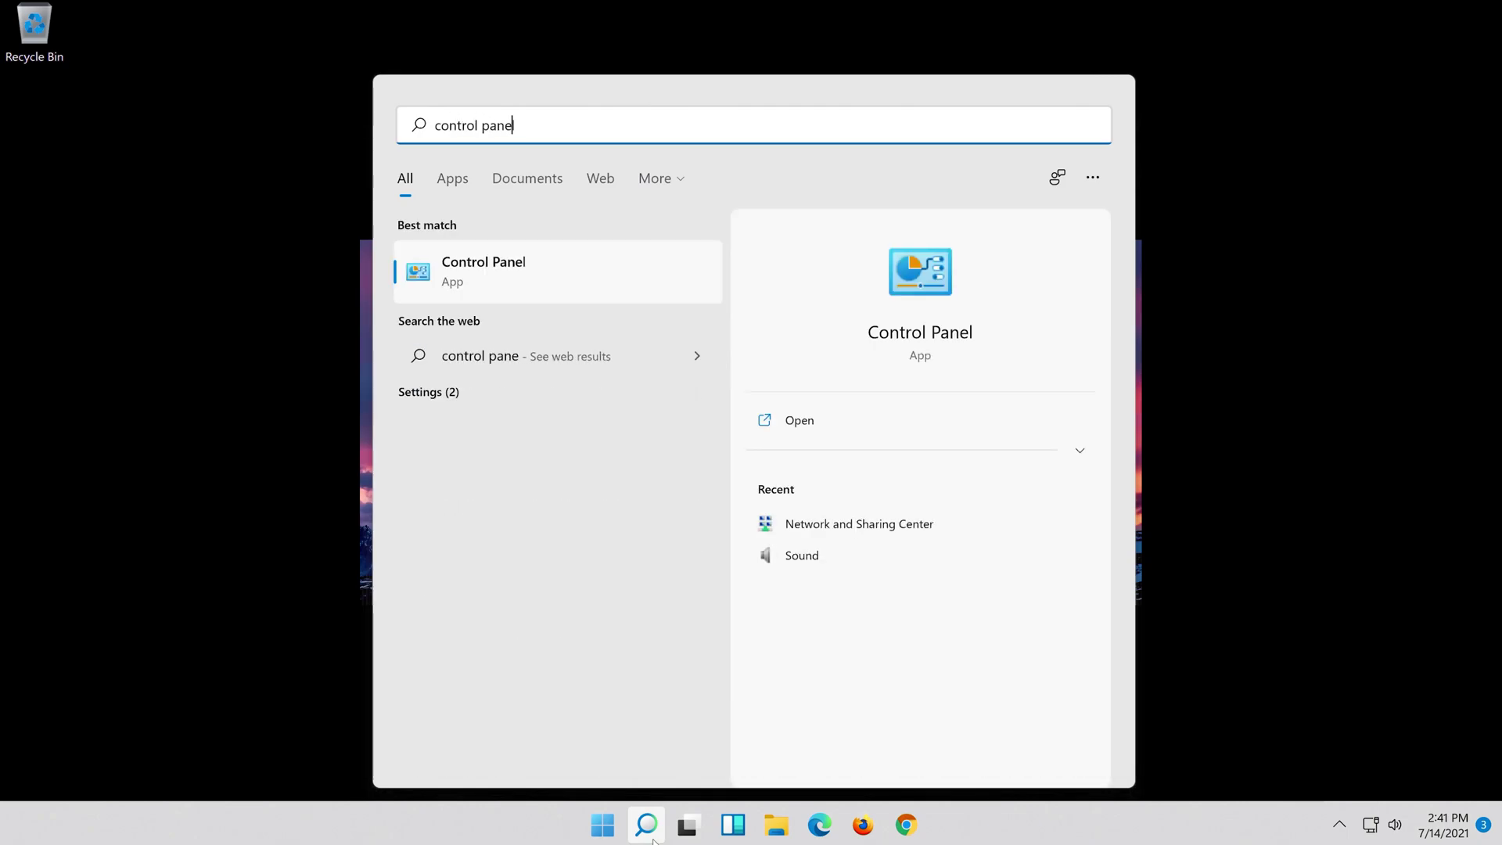
text(l)
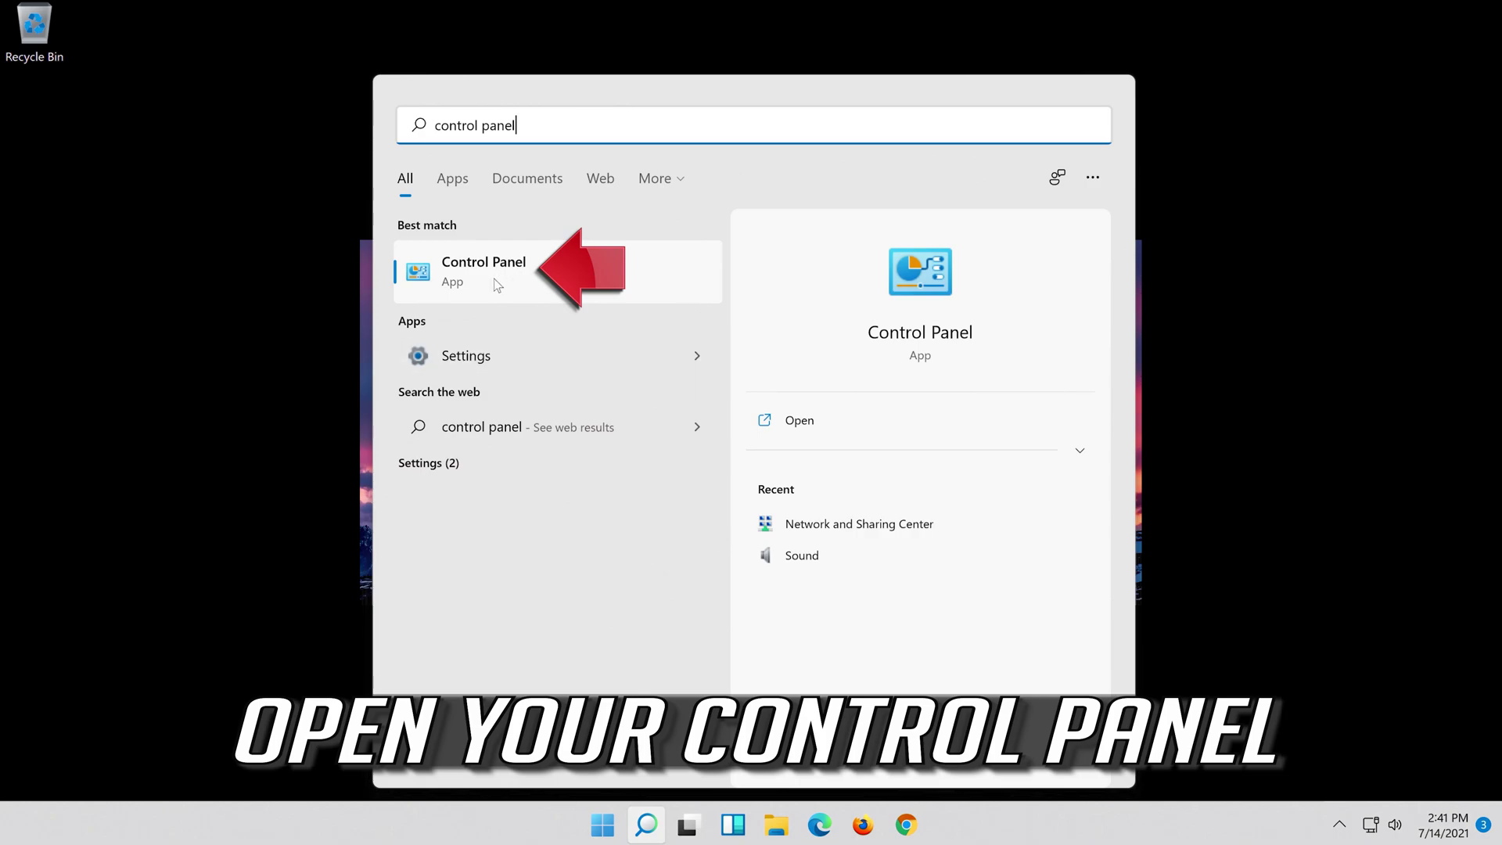
click(637, 272)
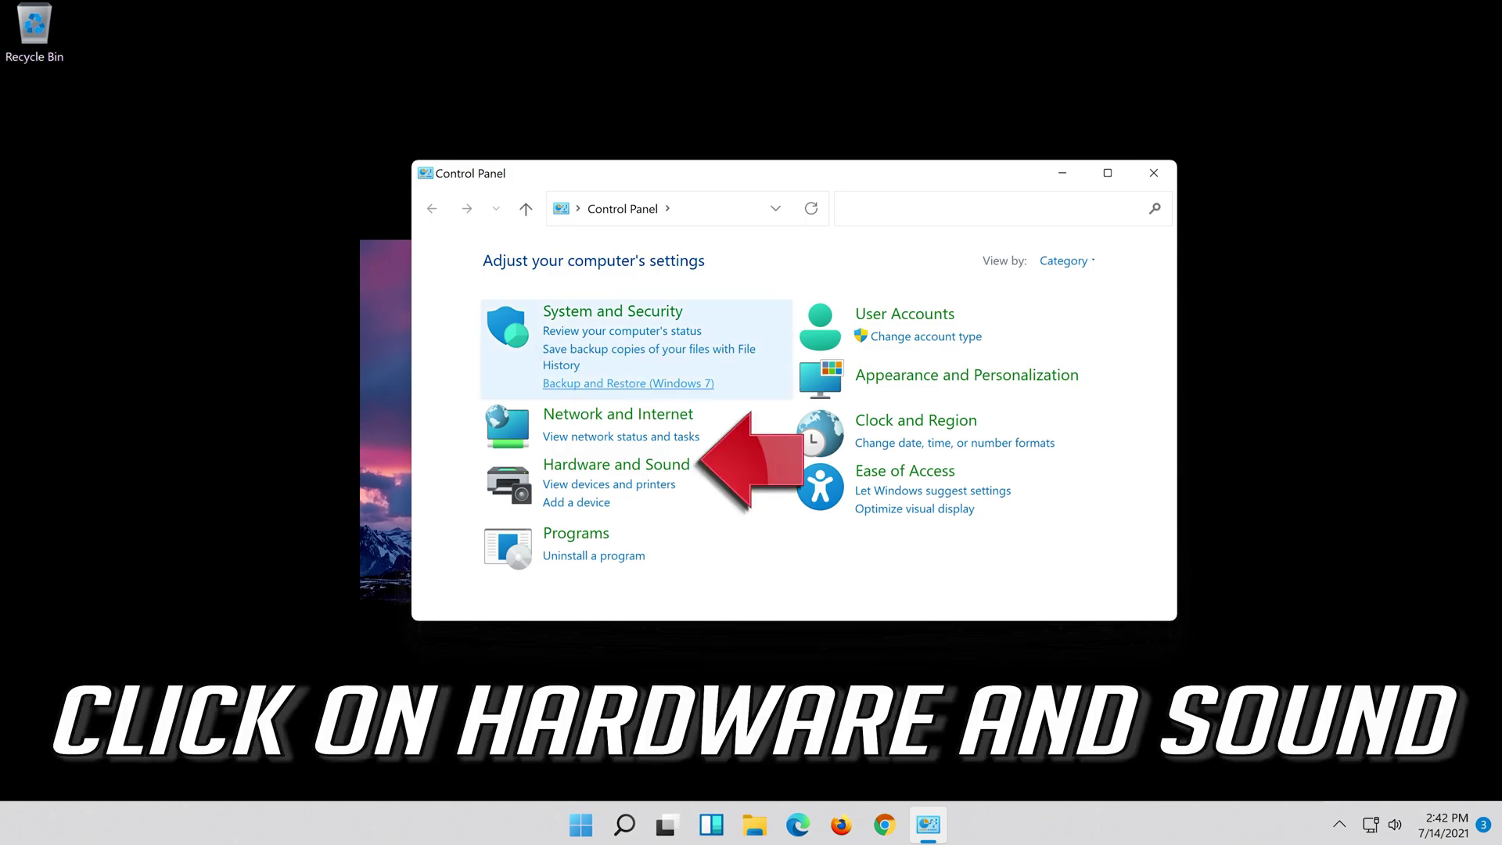
Open the Sound settings under Hardware and Sound, reposition the Sound window and close the Control Panel window.
click(642, 464)
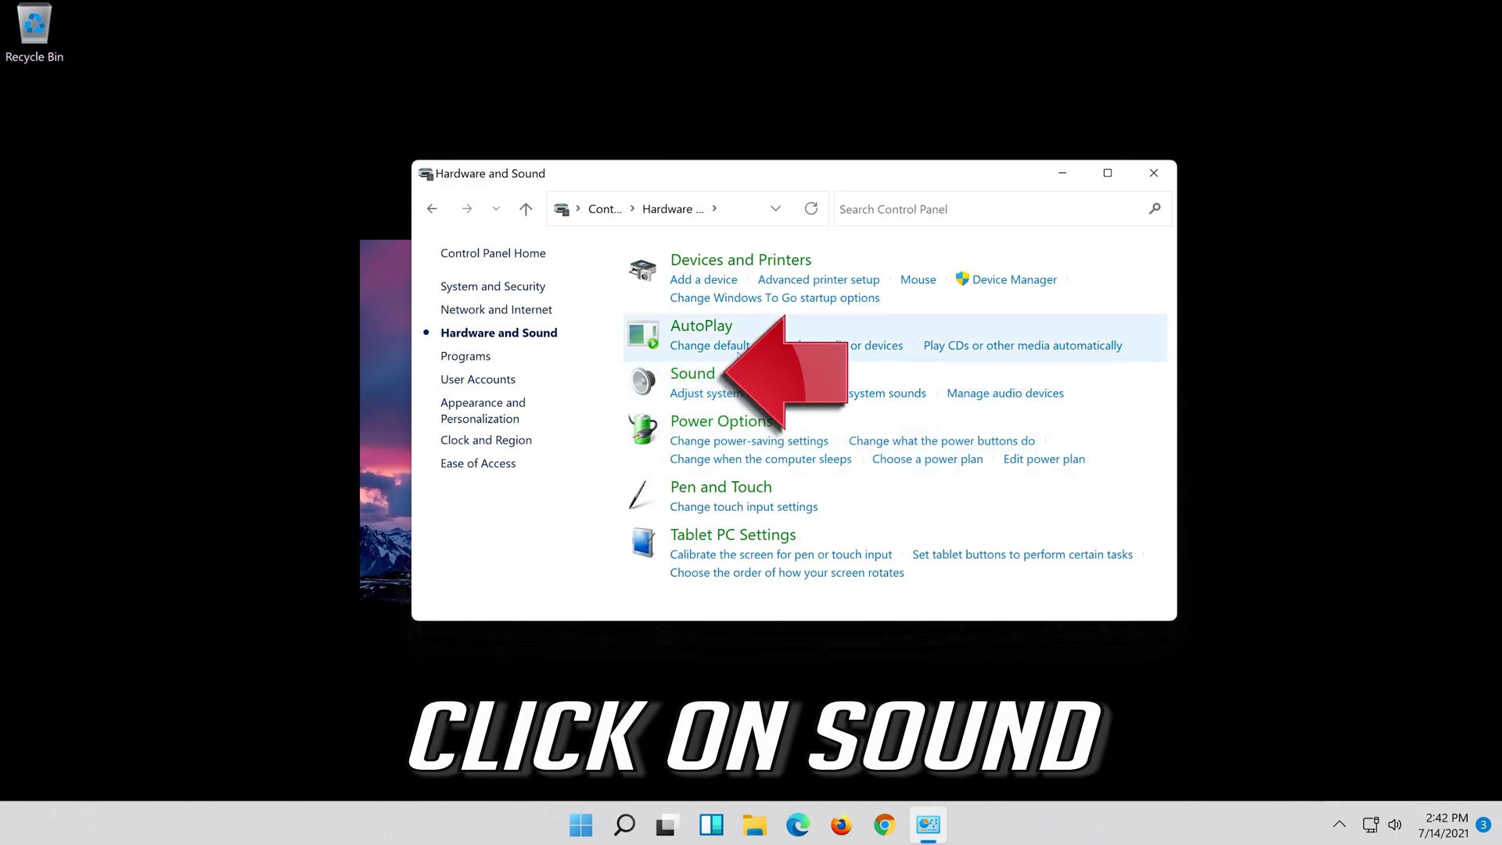
click(690, 376)
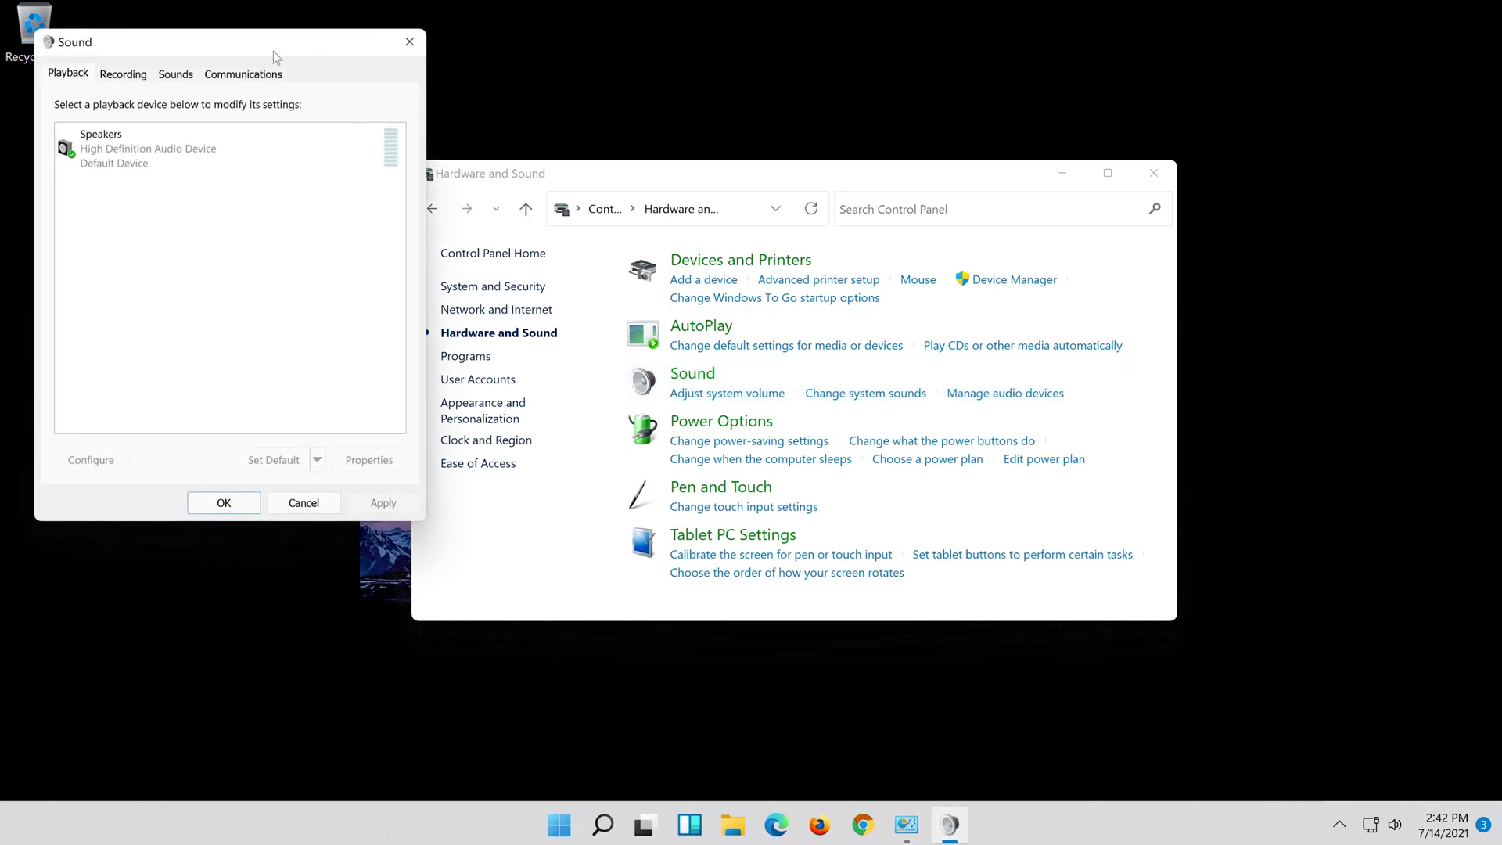
drag(249, 48, 790, 164)
click(1144, 172)
click(1145, 174)
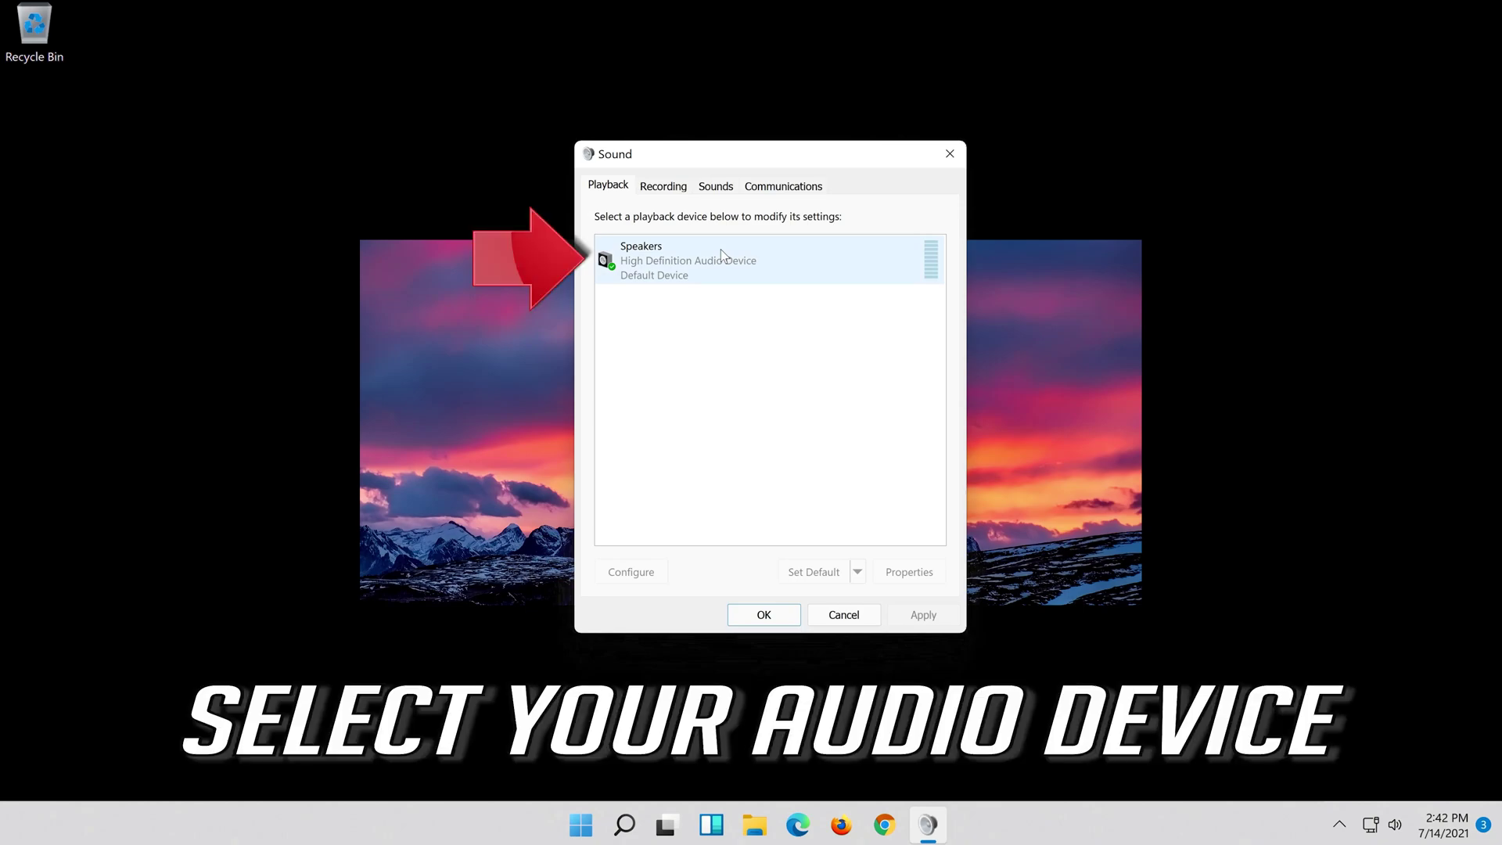
Disable all enhancements in the Speakers' playback properties, apply the change and accept the sound settings.
click(721, 250)
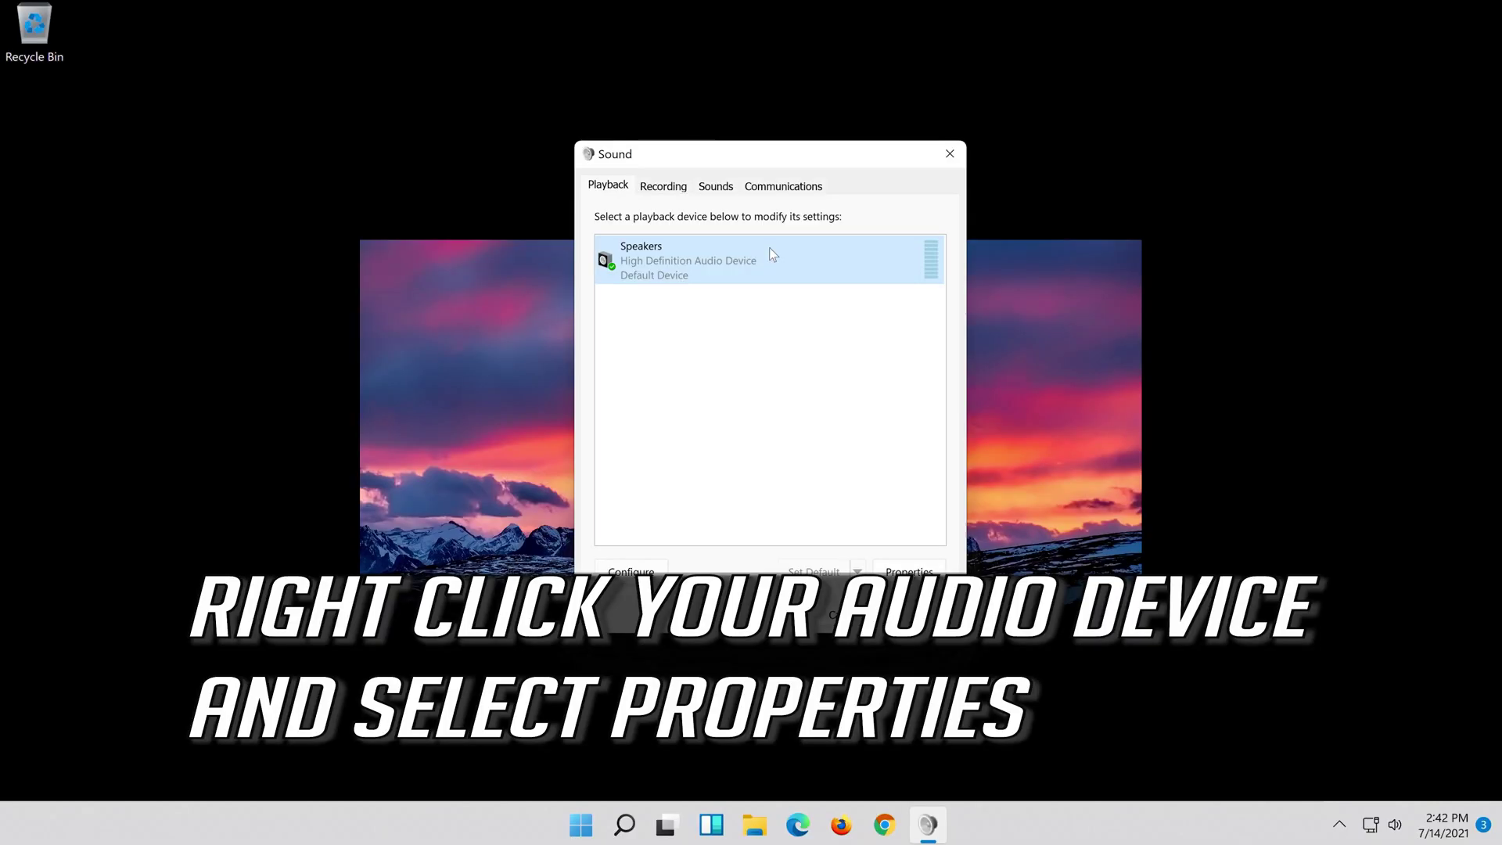
right_click(770, 250)
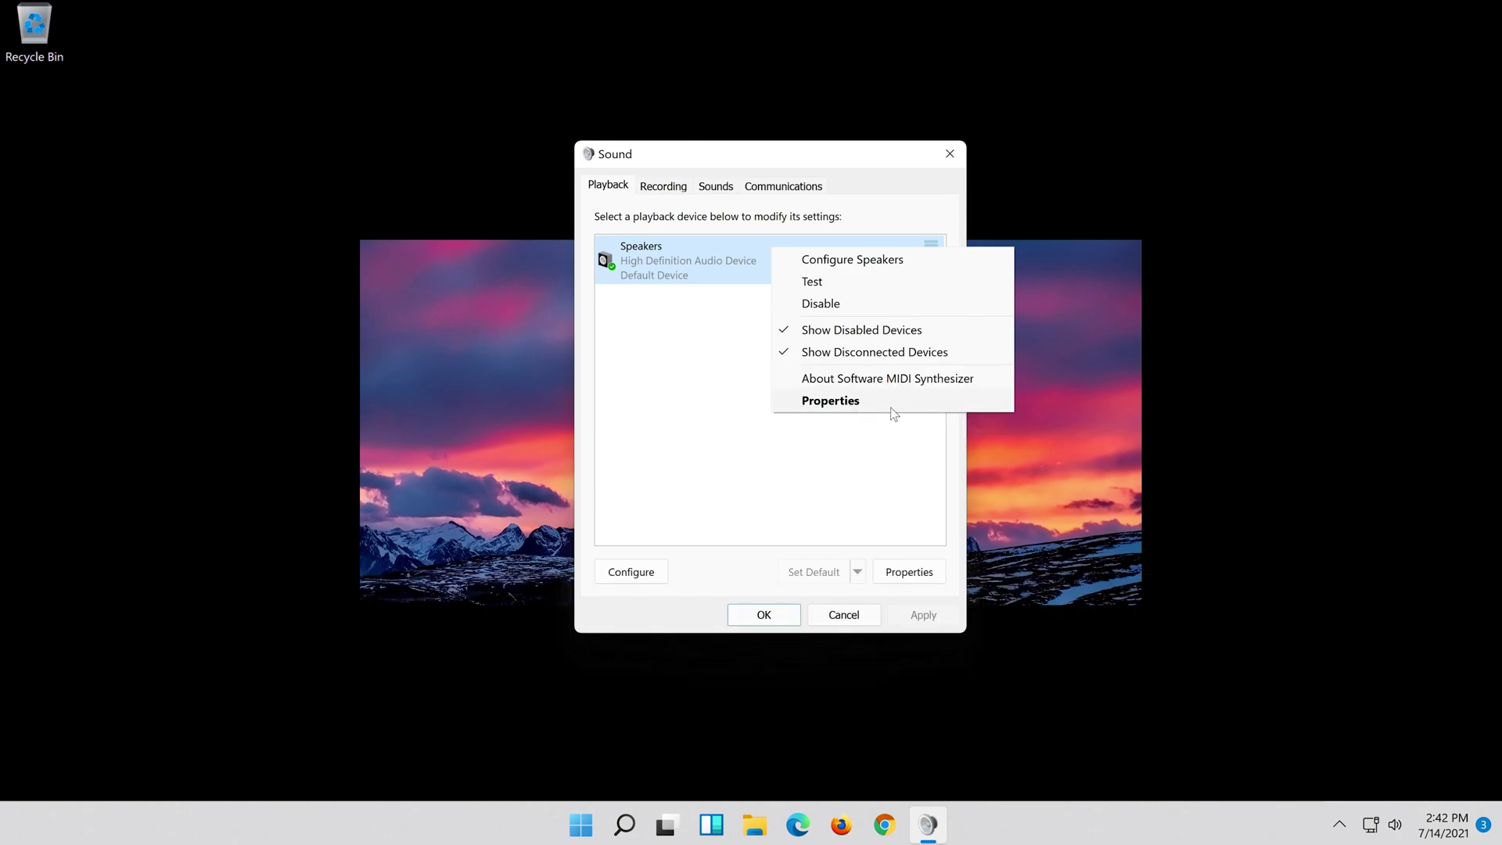
click(891, 405)
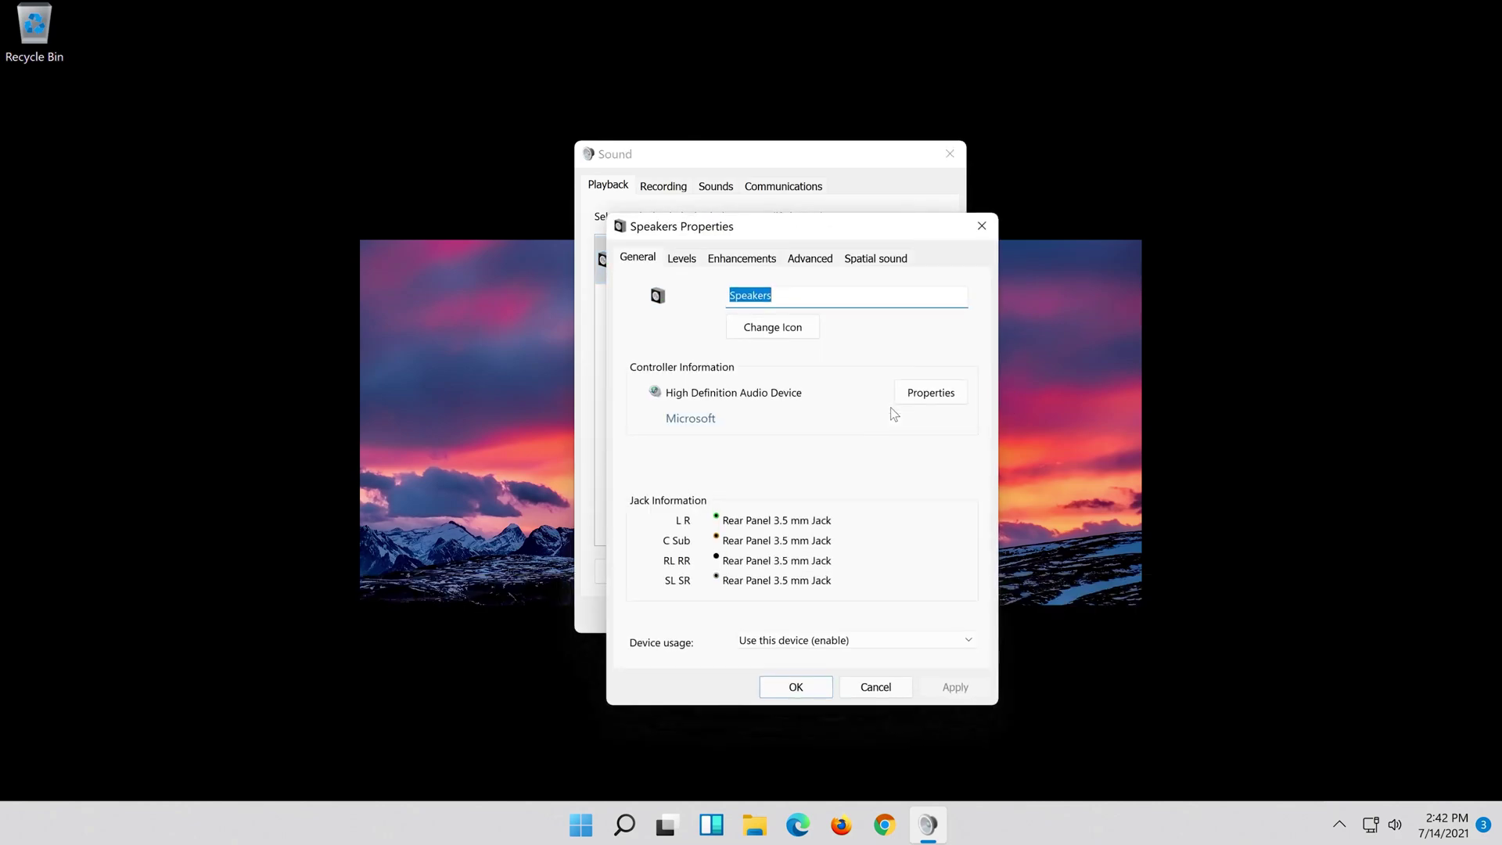
drag(834, 242, 804, 169)
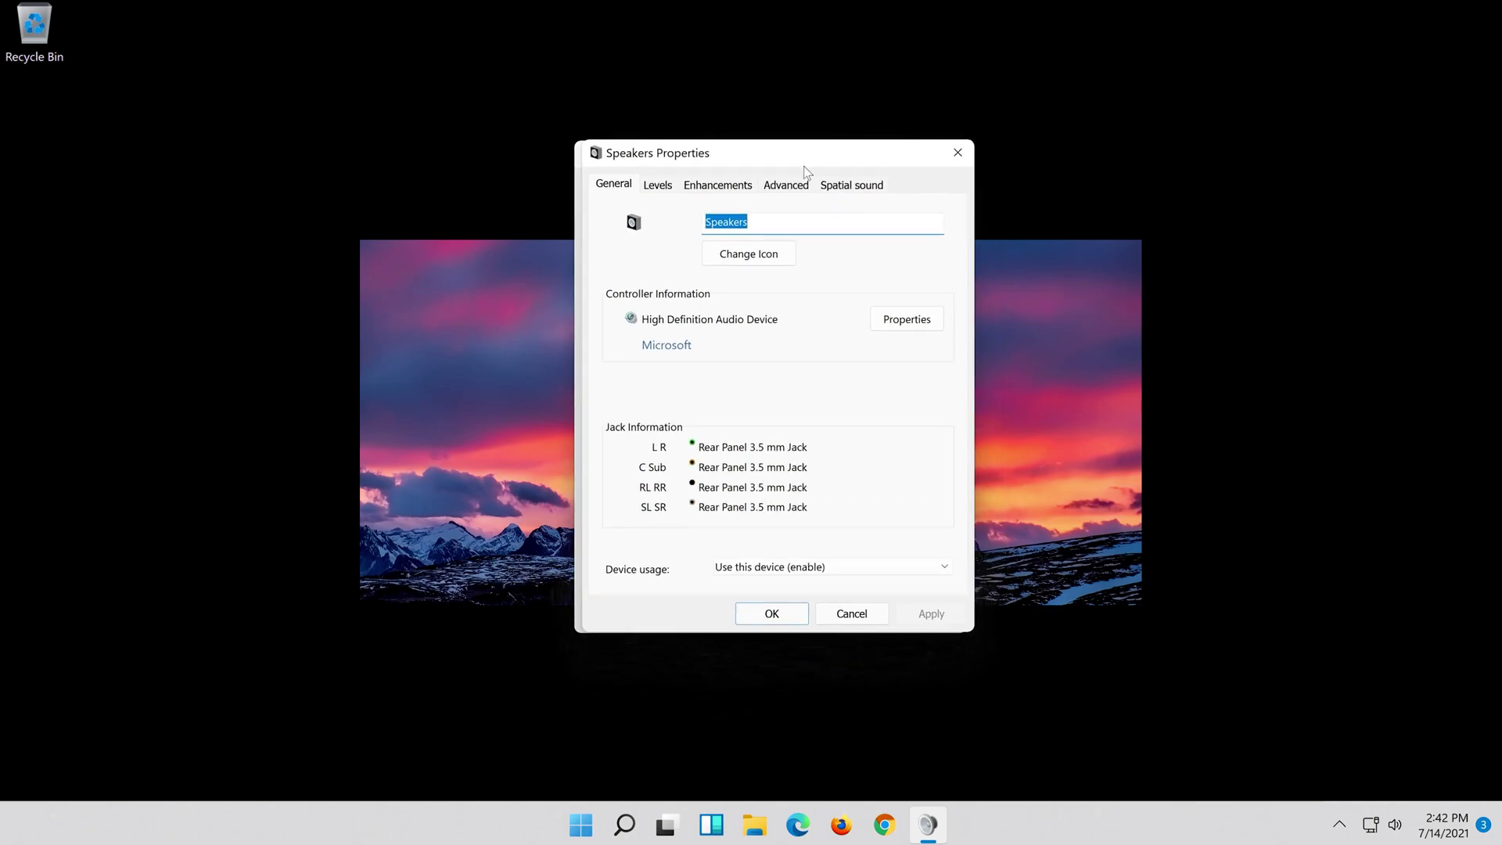
click(741, 183)
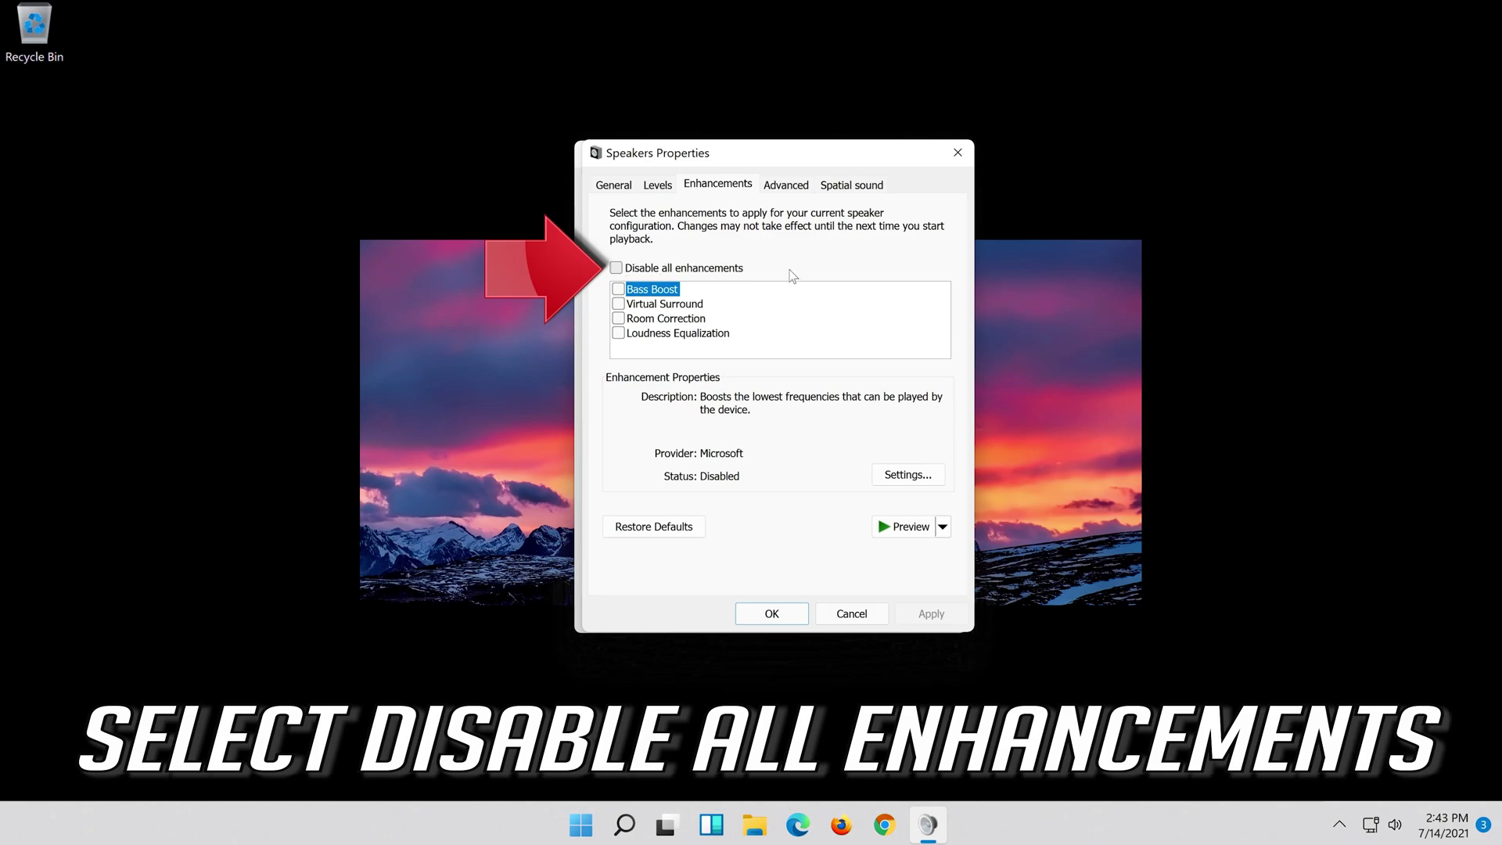
click(616, 268)
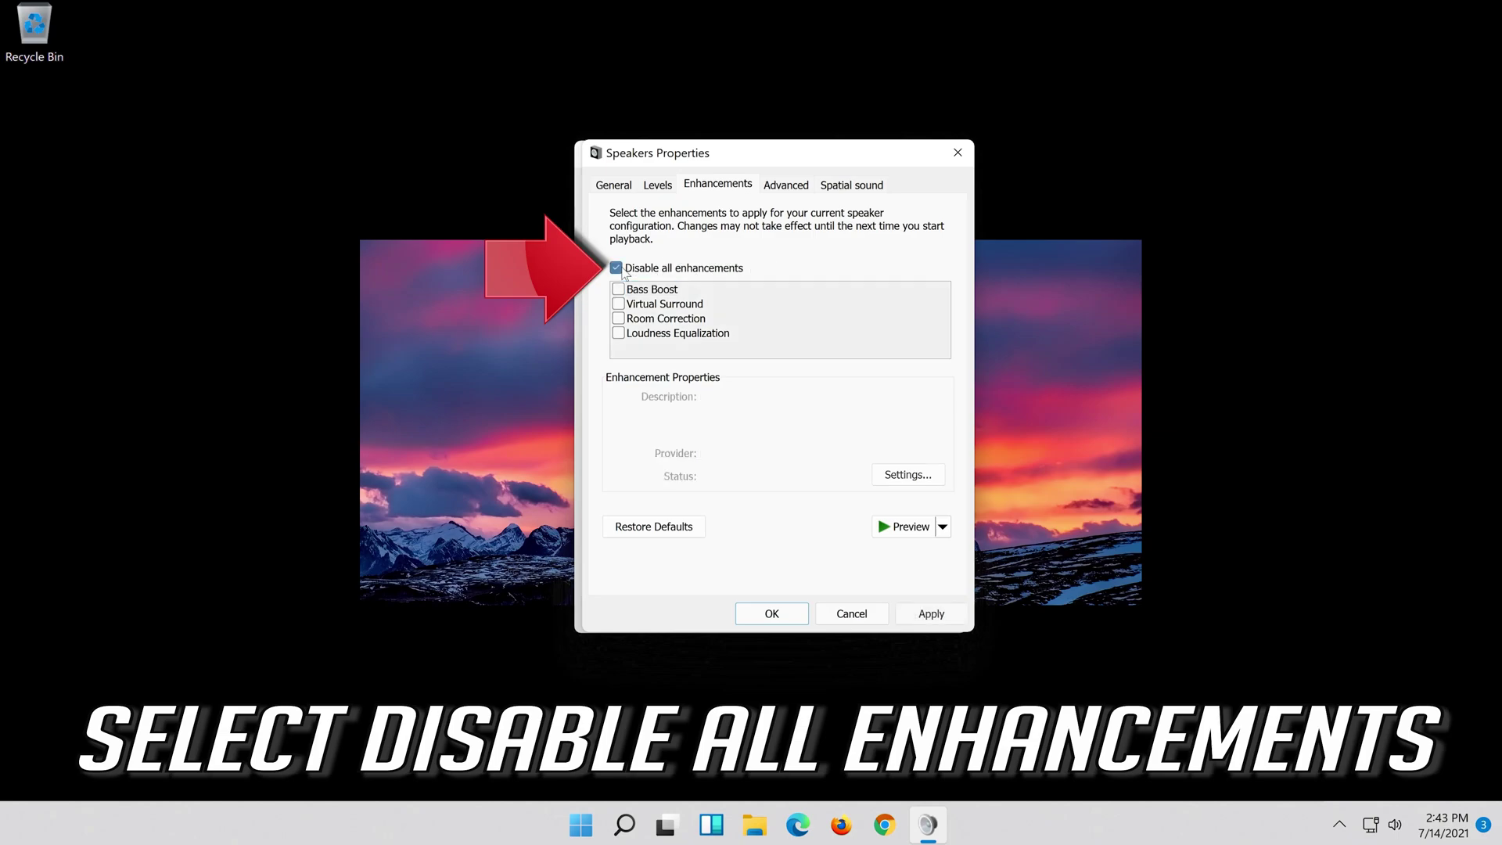
click(939, 611)
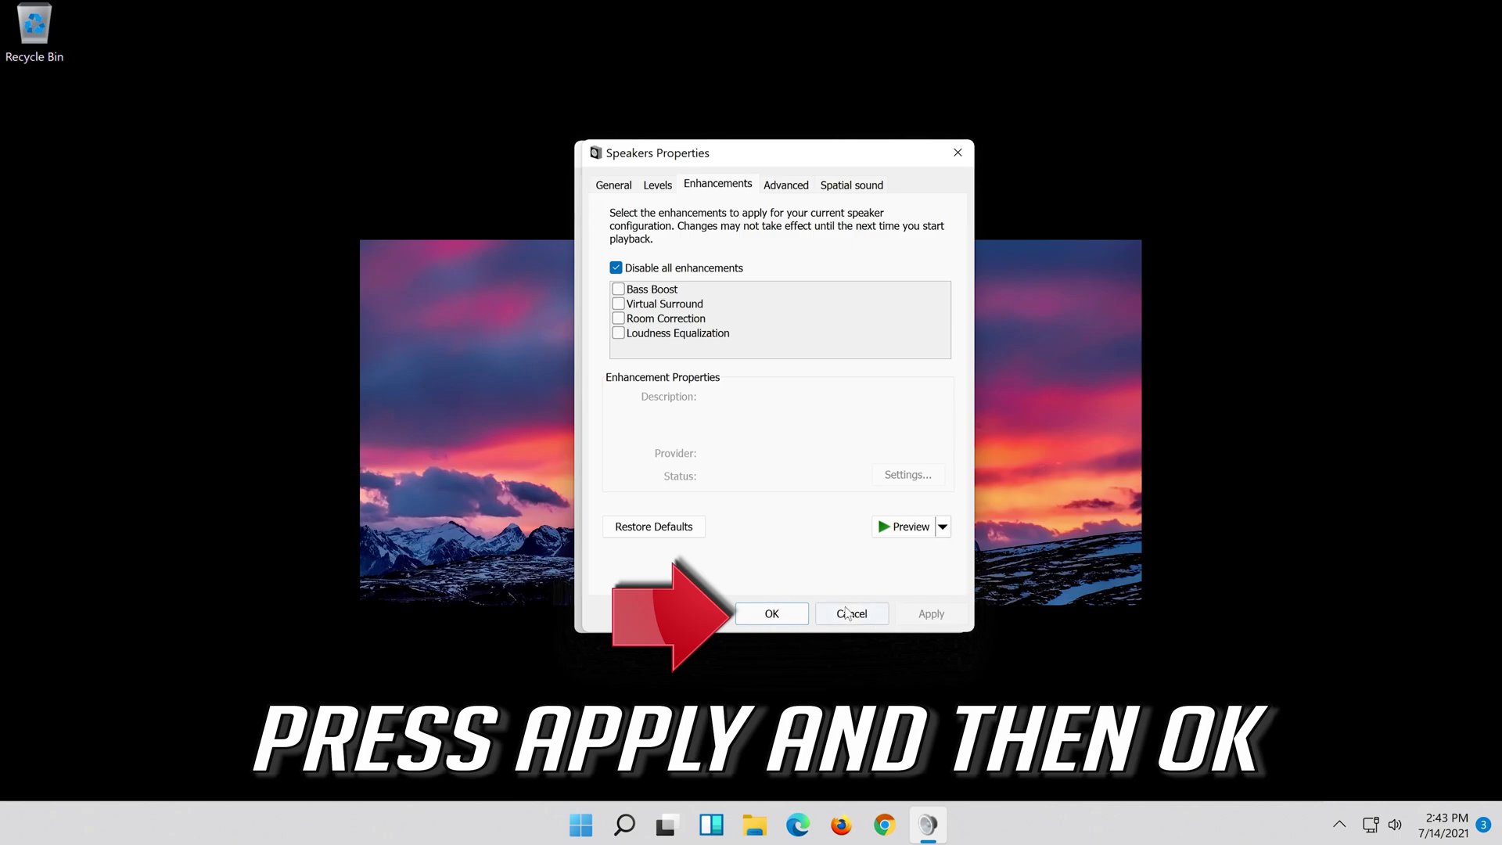
click(799, 614)
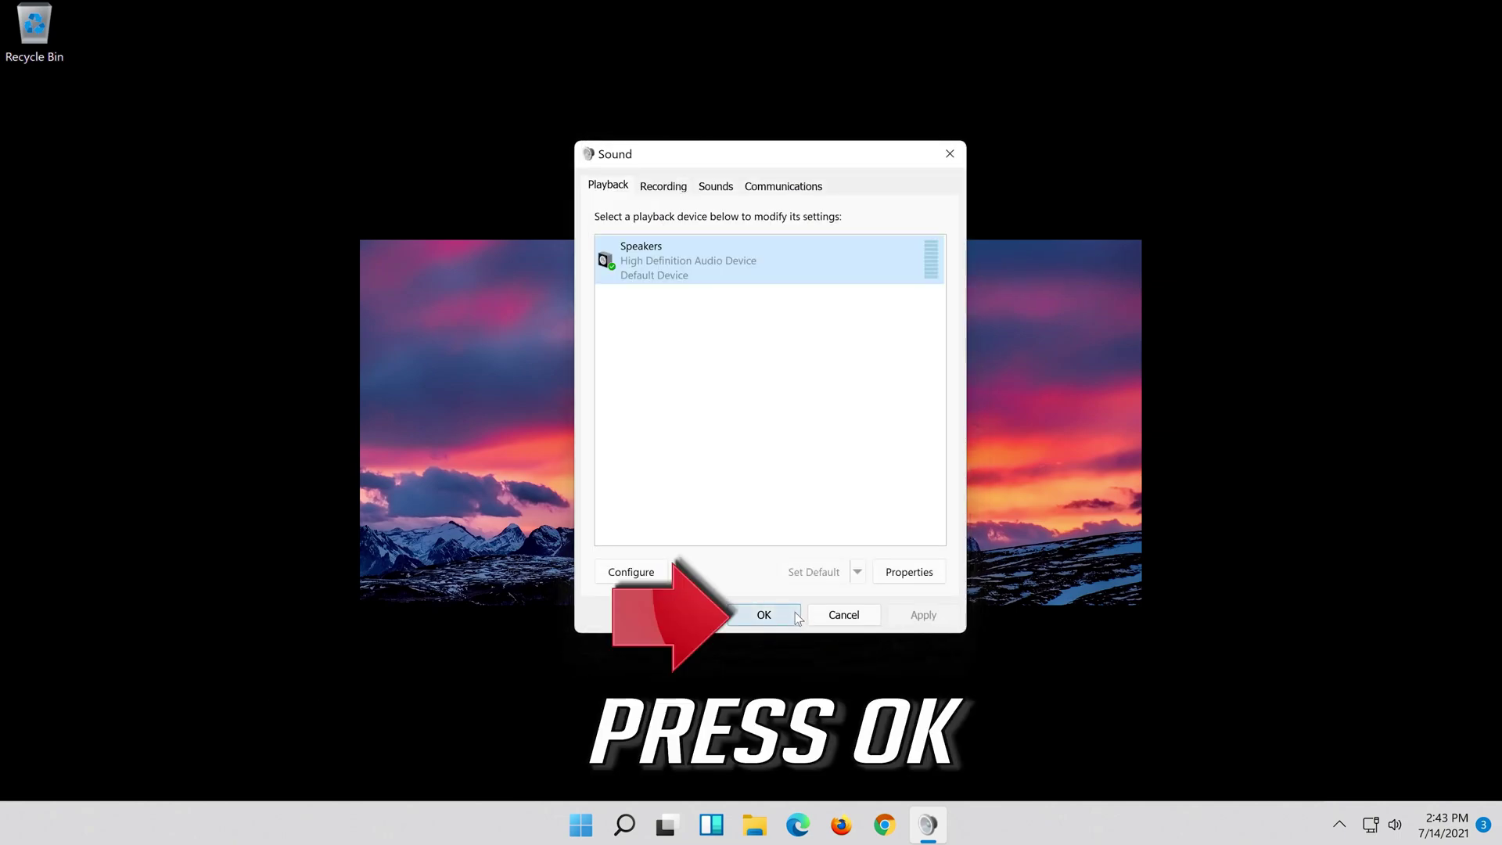
click(764, 615)
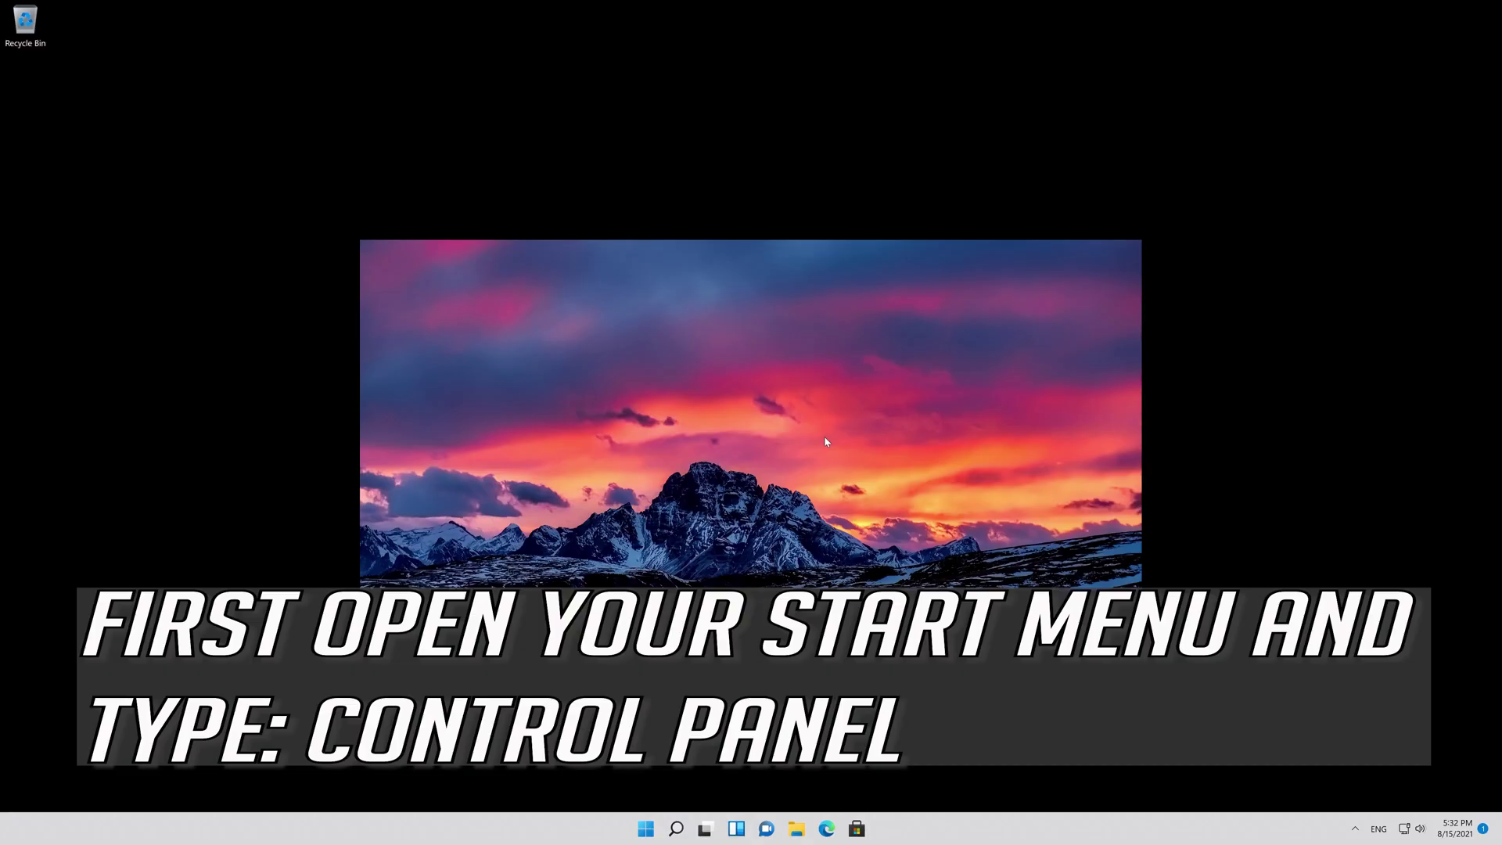
Find Control Panel with the search "control panel" and open it.
key(super)
text(c)
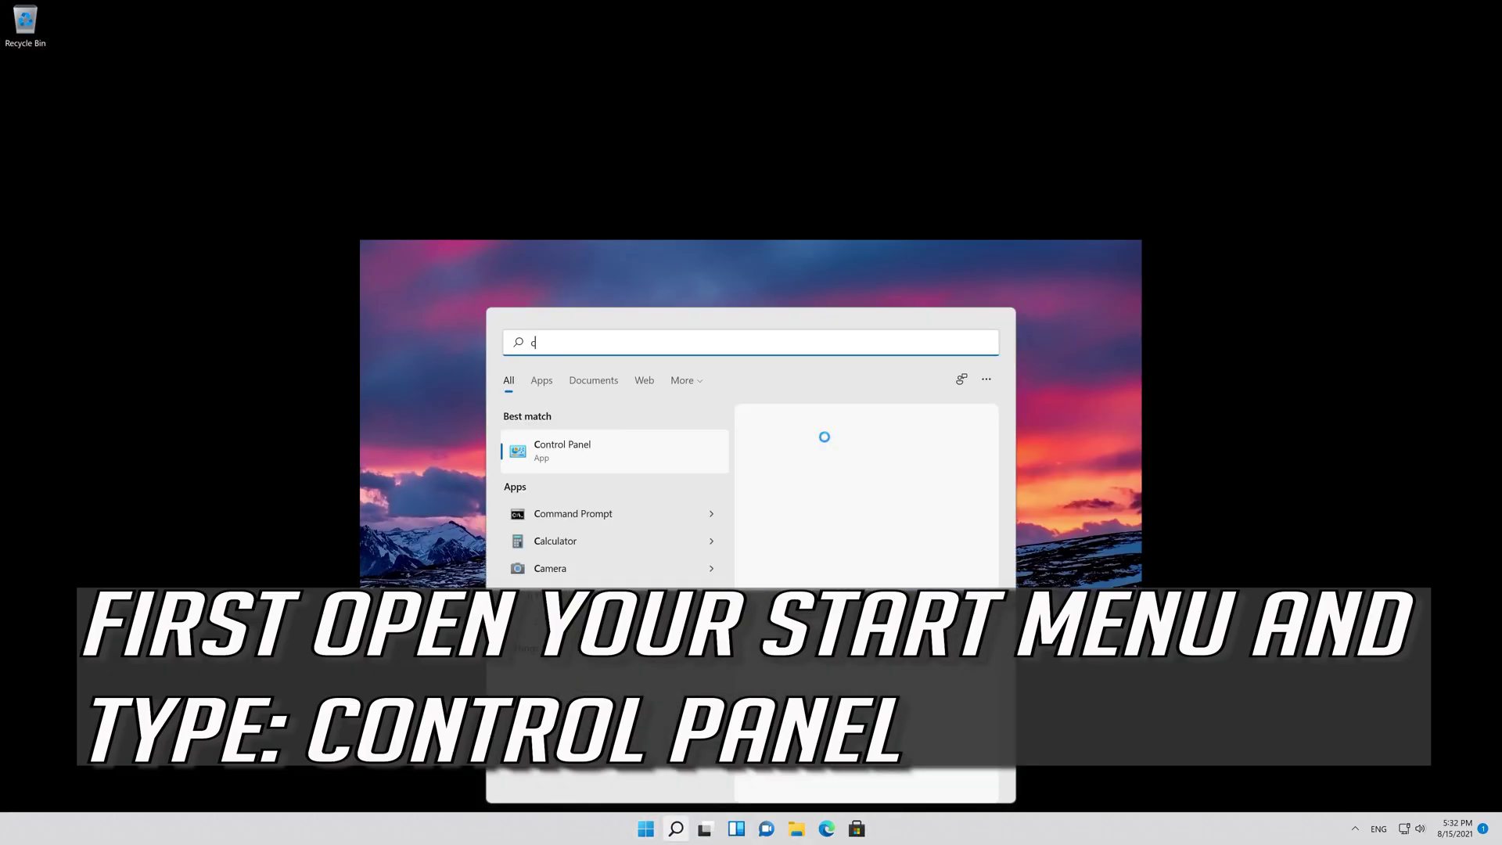
text(ontrol panel)
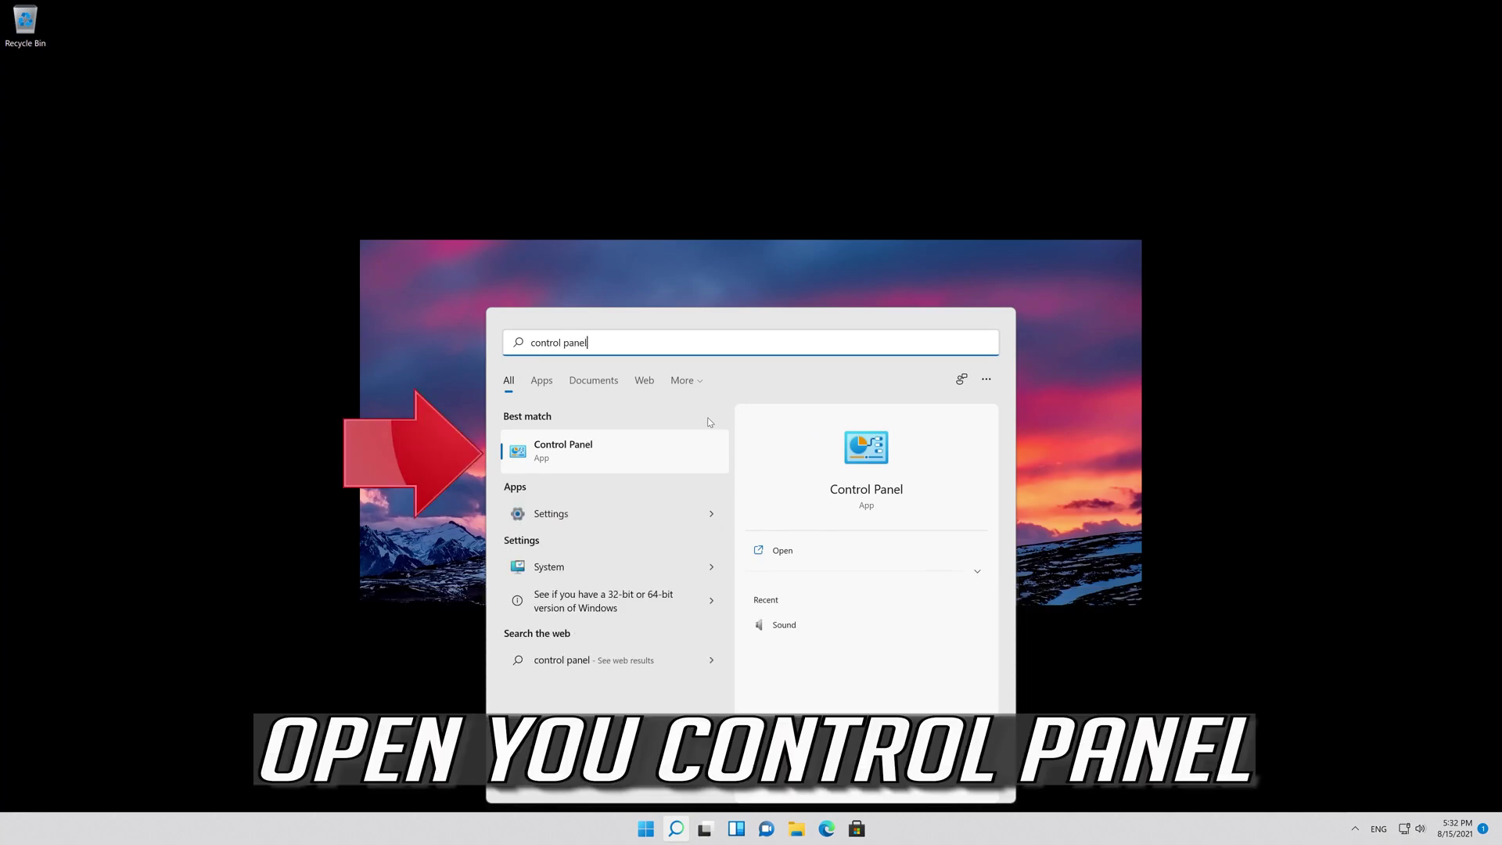
click(622, 462)
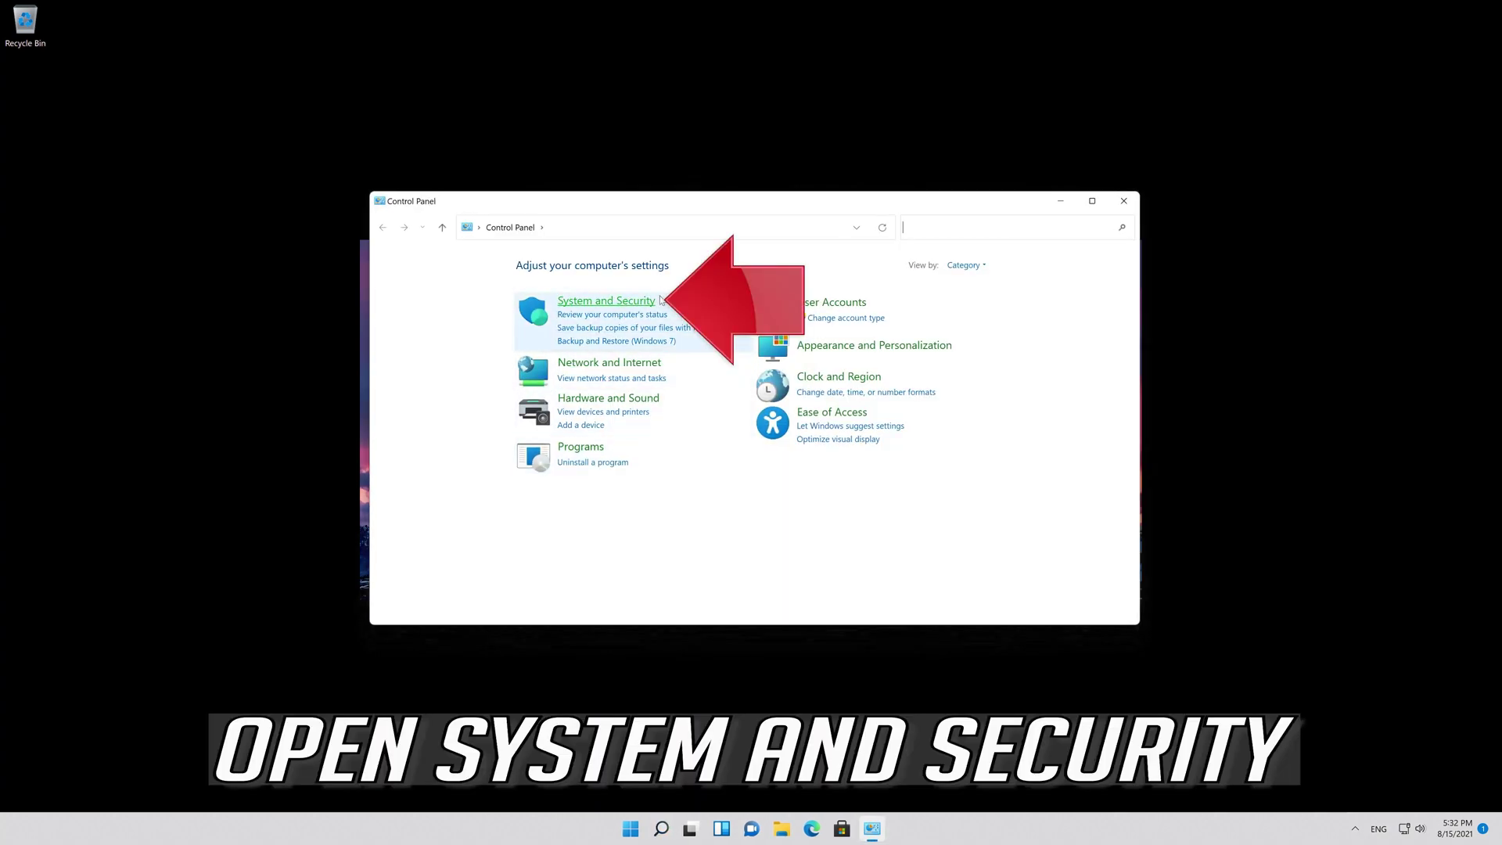
Open System Restore from the Recovery tools in System and Security's Security and Maintenance section.
click(619, 309)
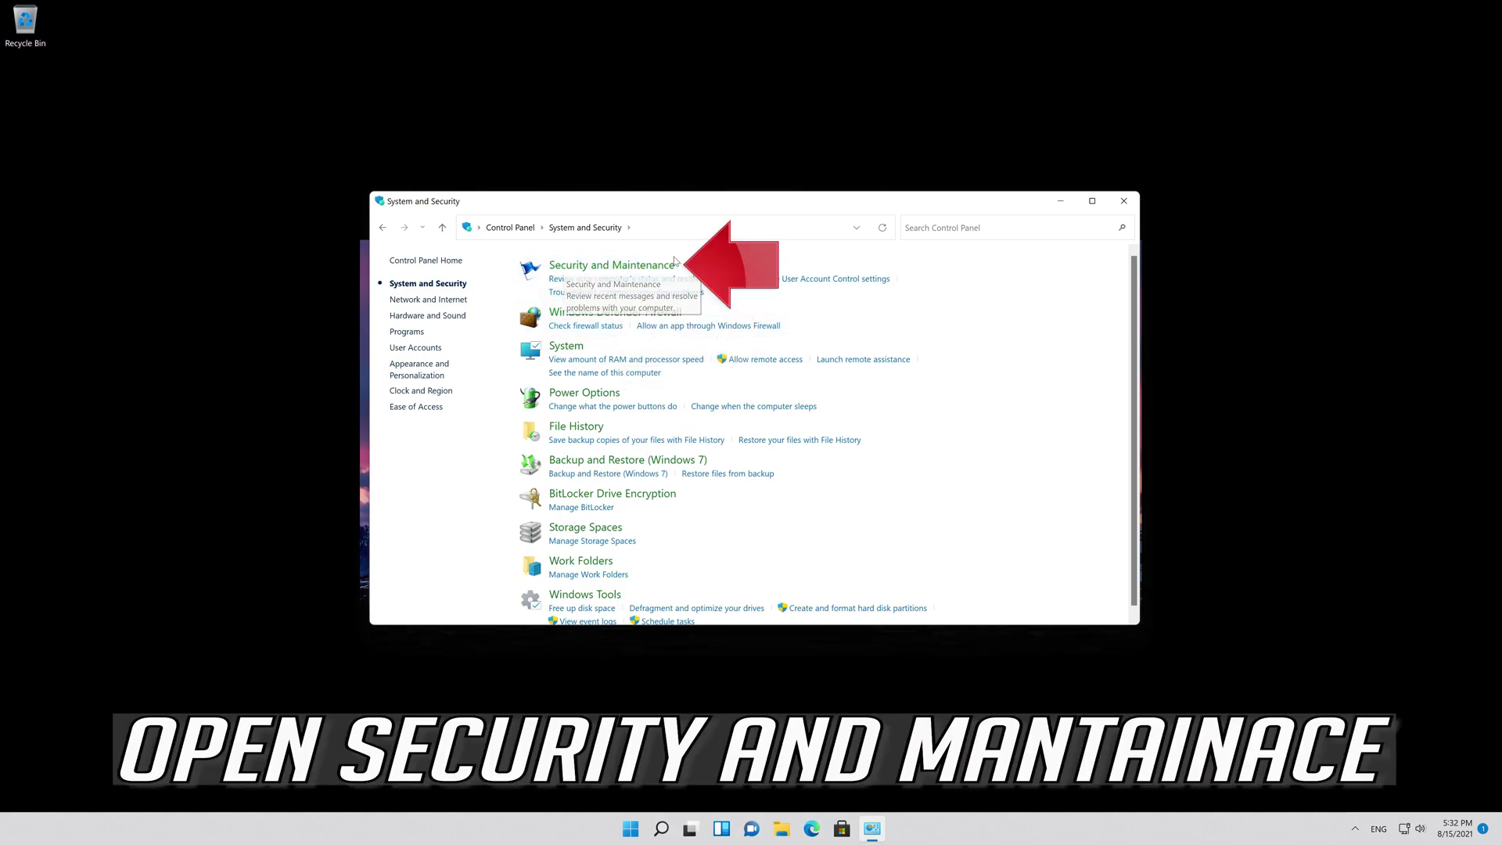
click(618, 272)
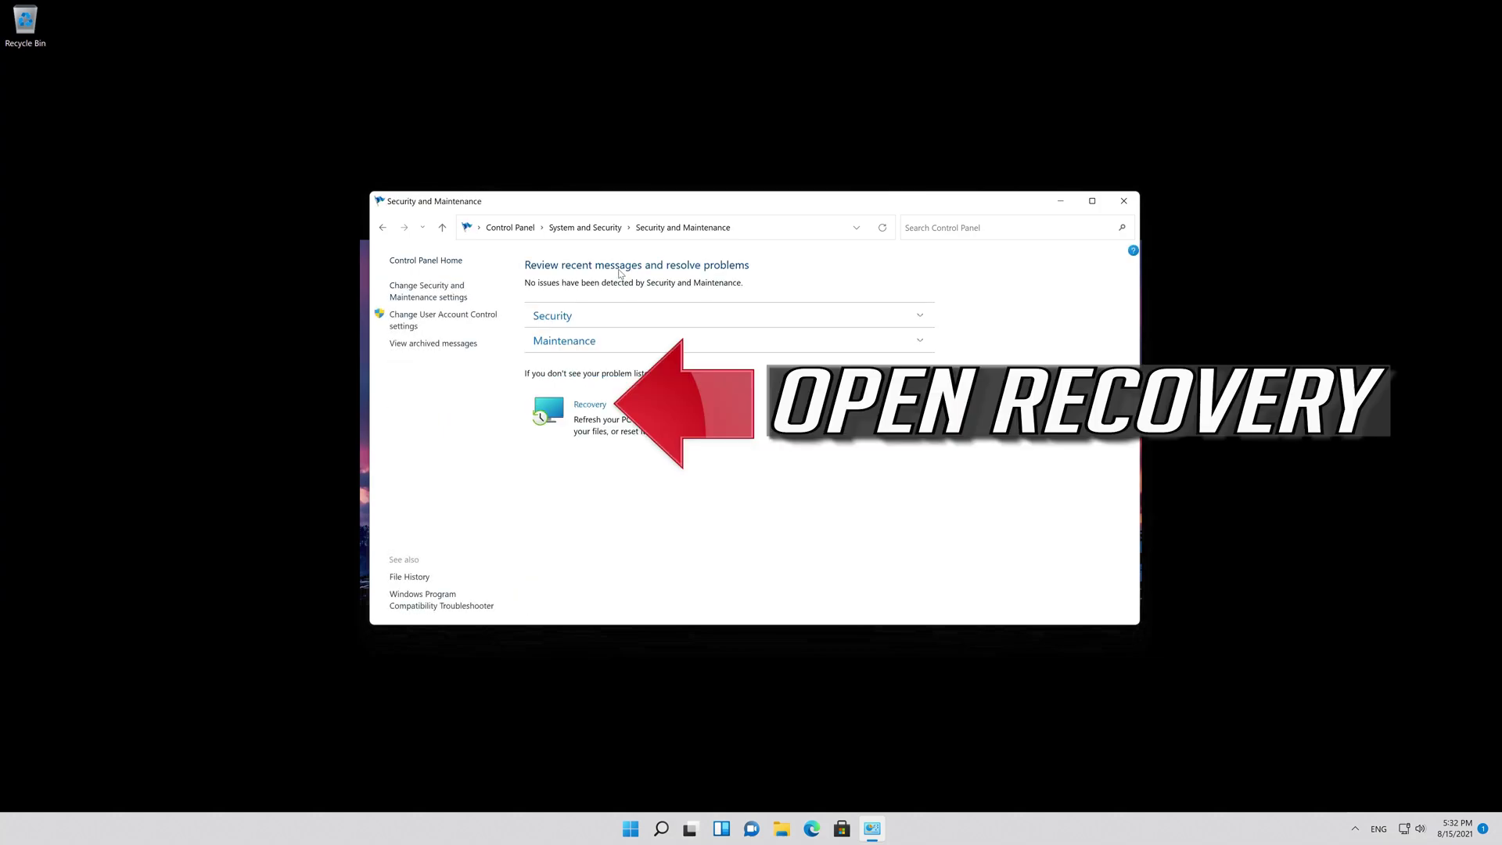
click(590, 404)
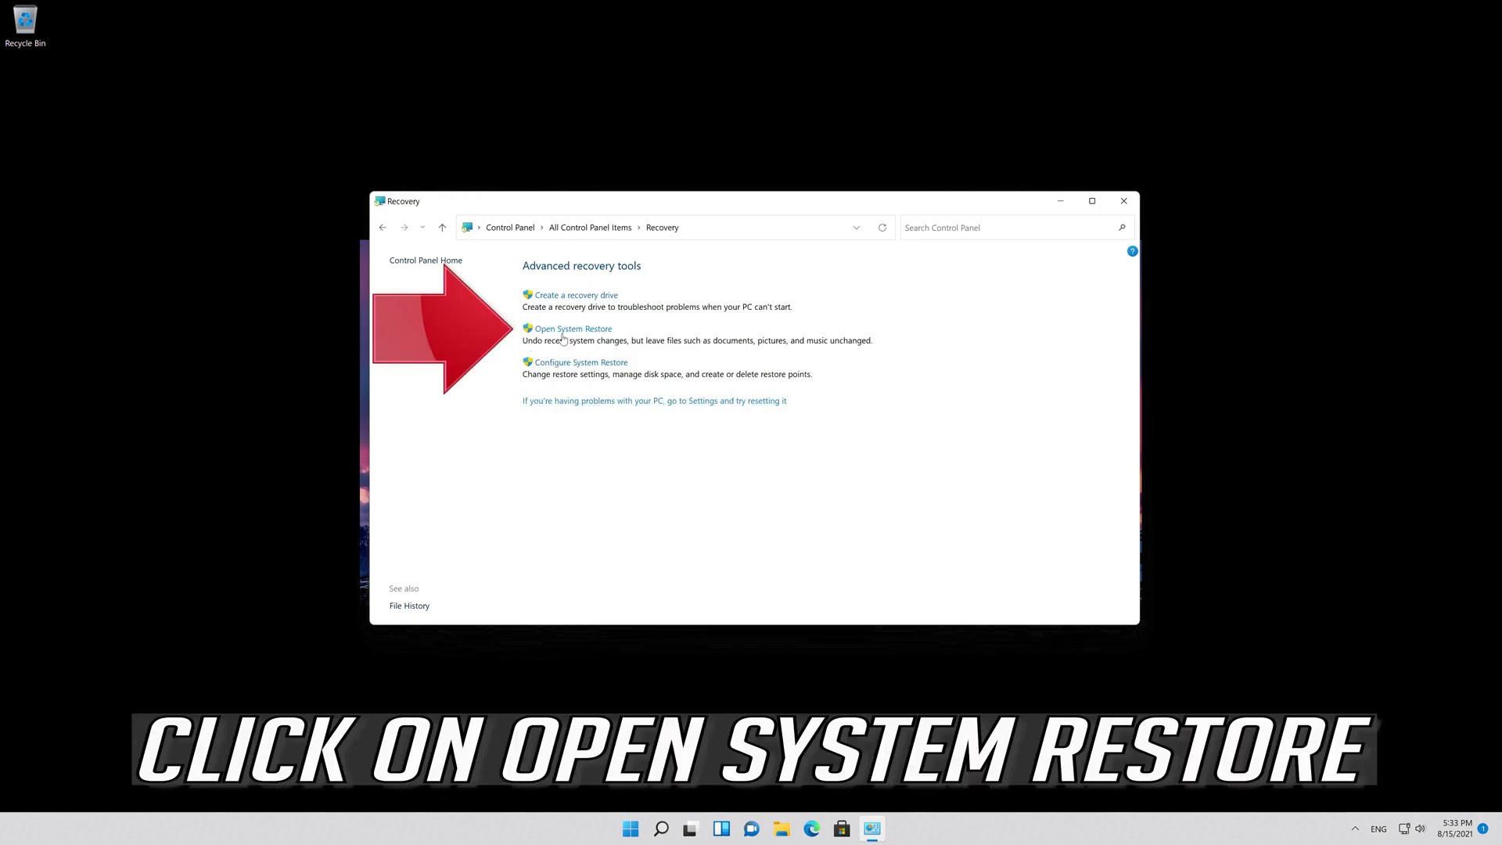
click(586, 330)
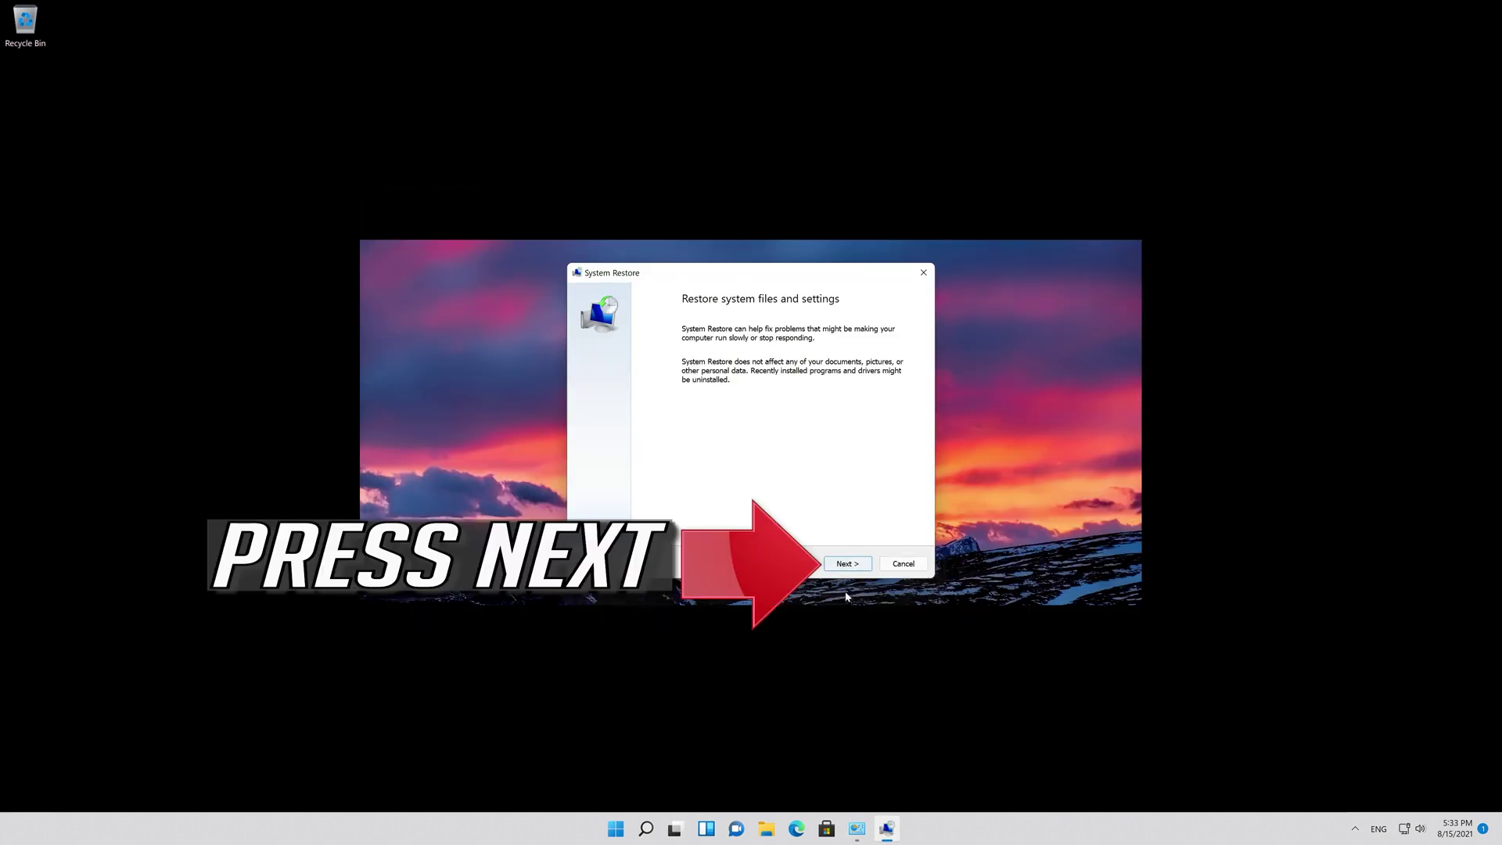
Select the manual restore point "New restore point" from 8/15/2021 5:28:20 PM and start the system restore, accepting the warning.
click(844, 565)
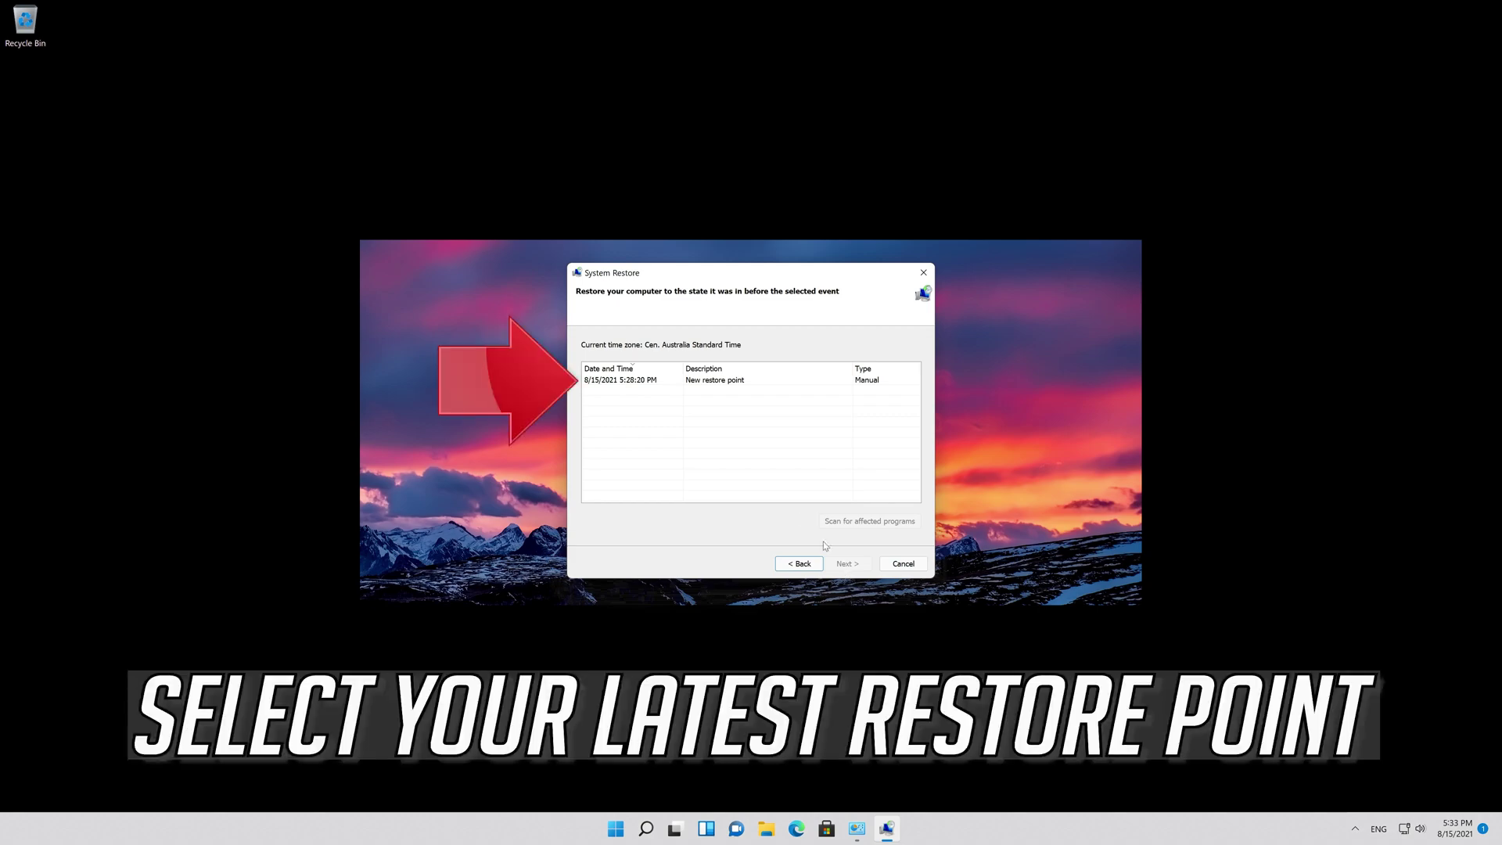
click(747, 387)
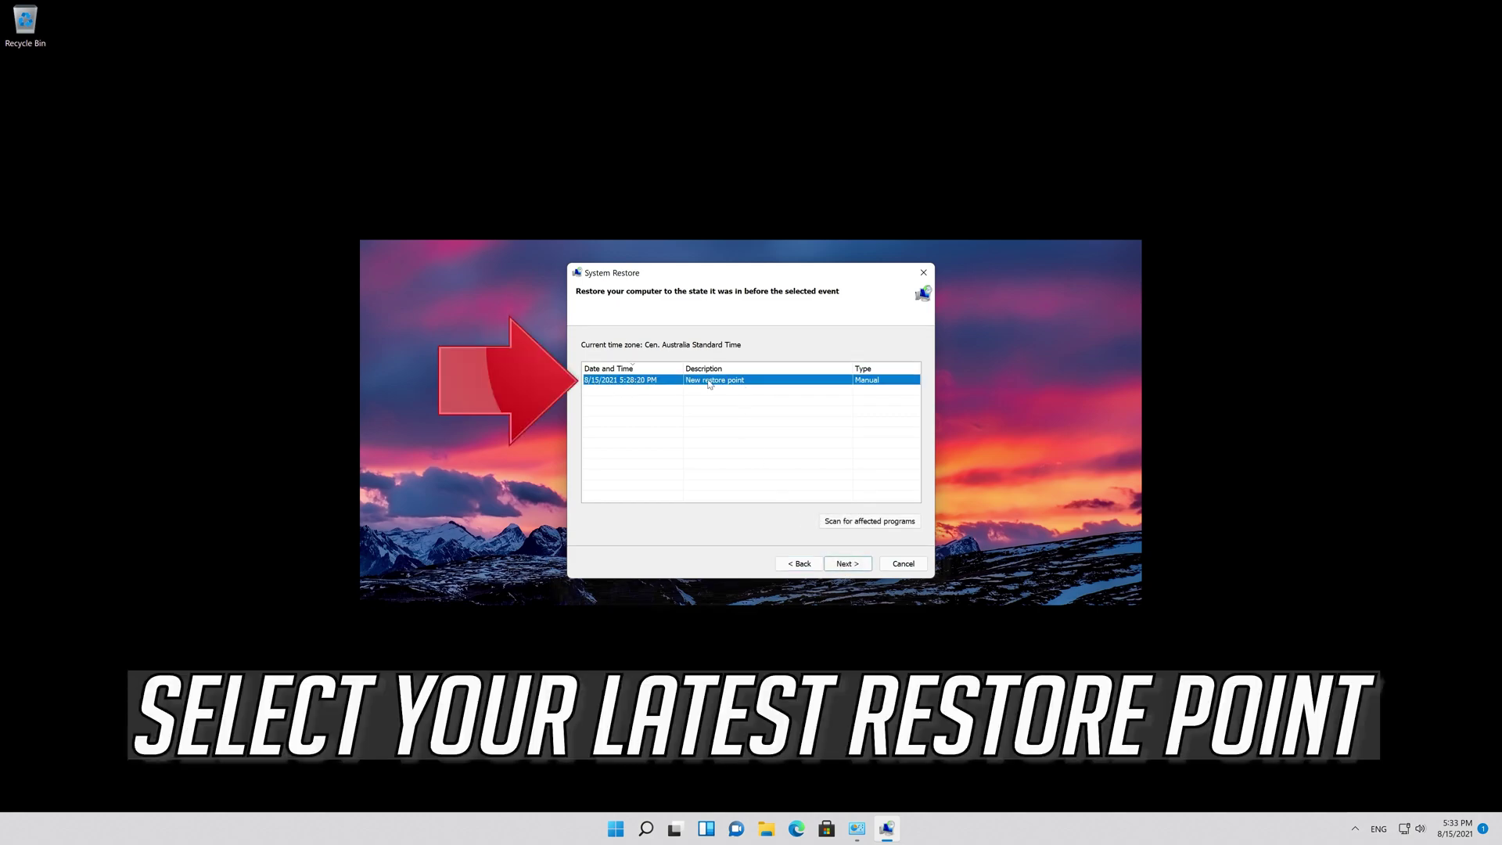
click(864, 566)
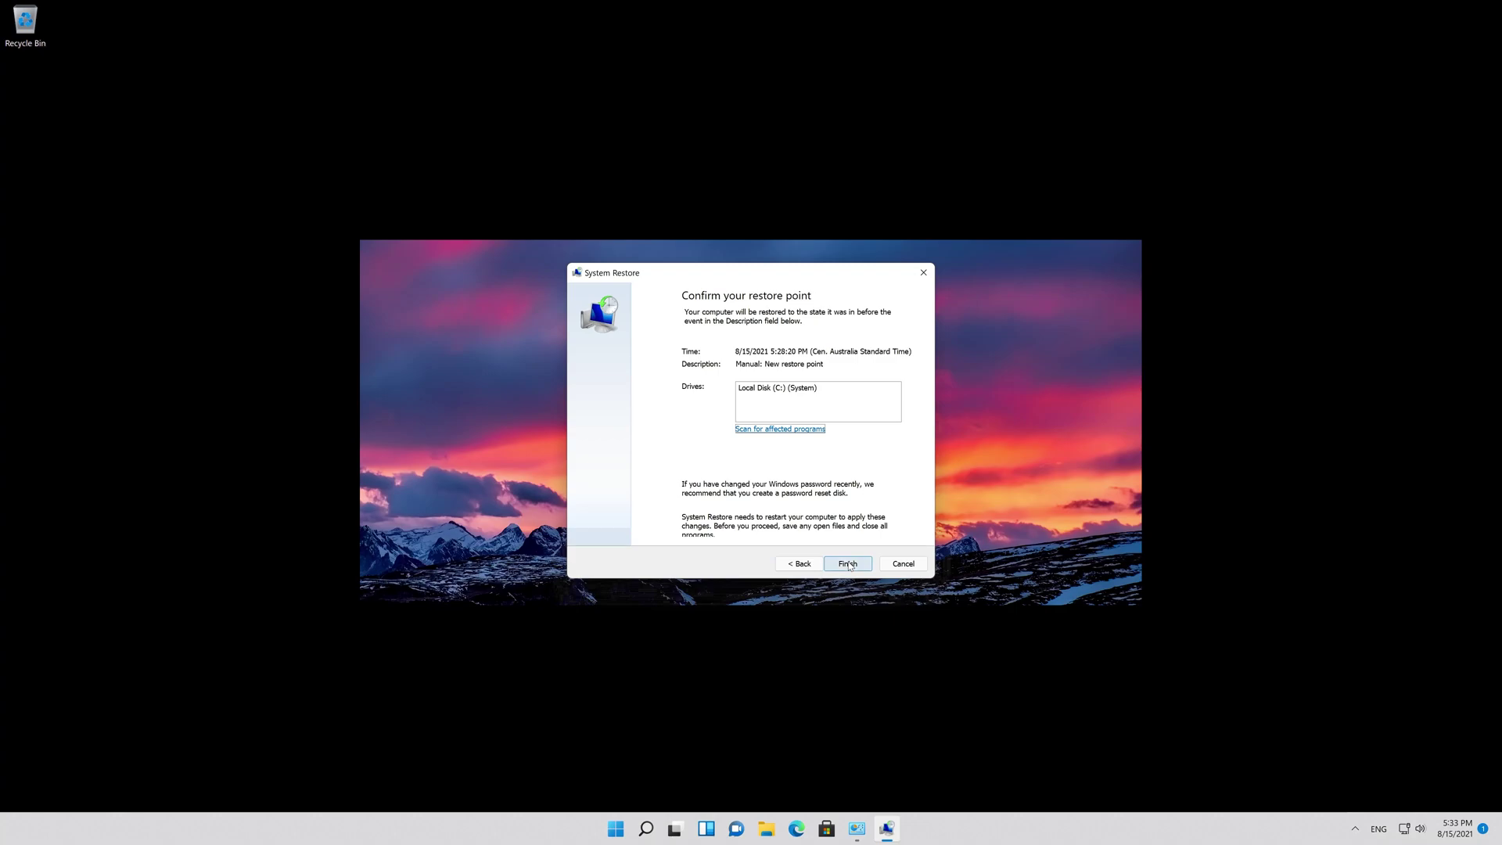
click(848, 564)
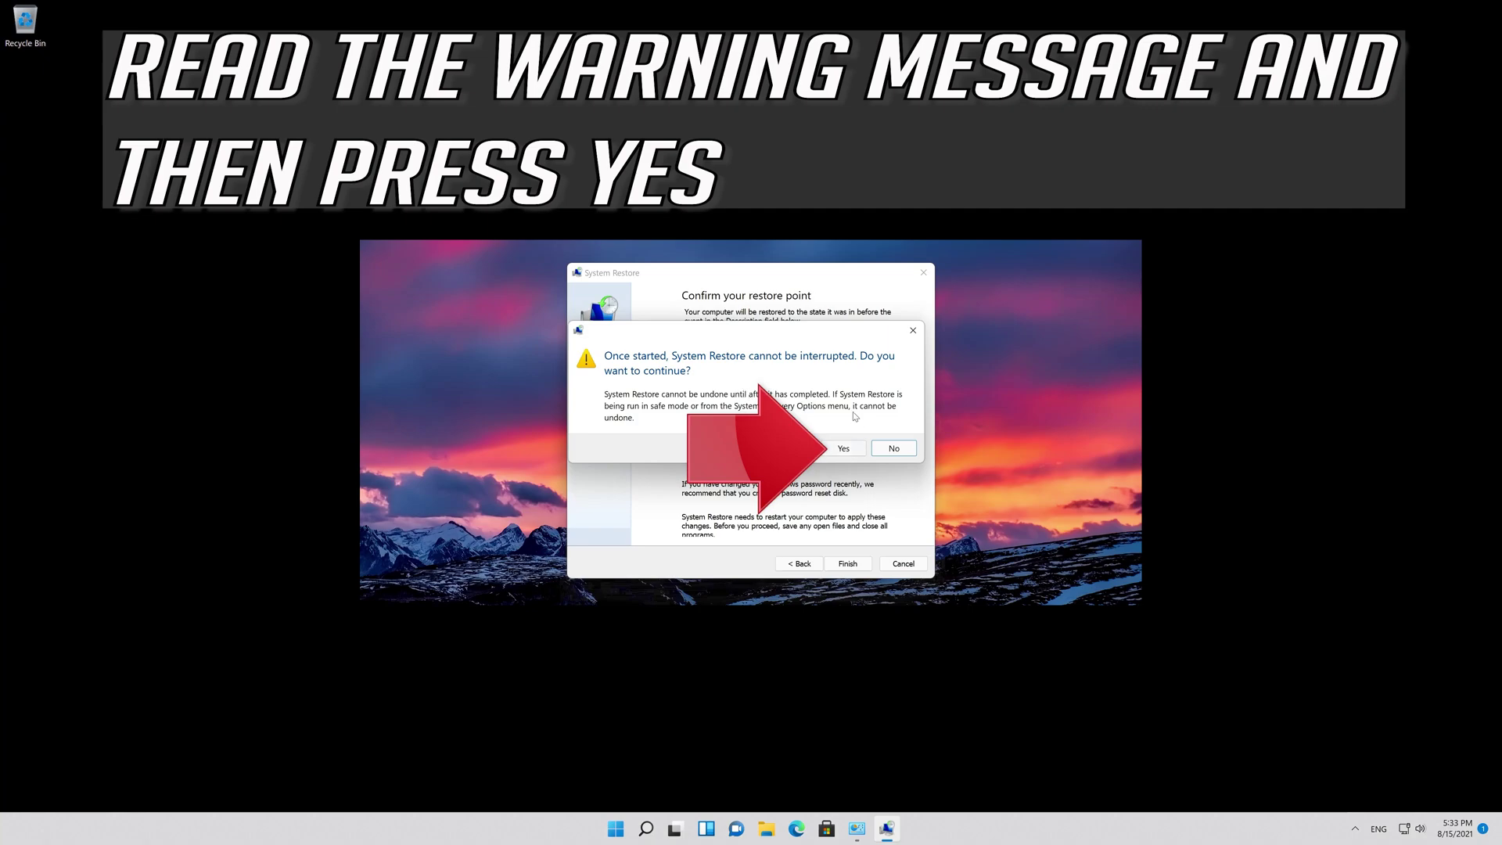
click(841, 454)
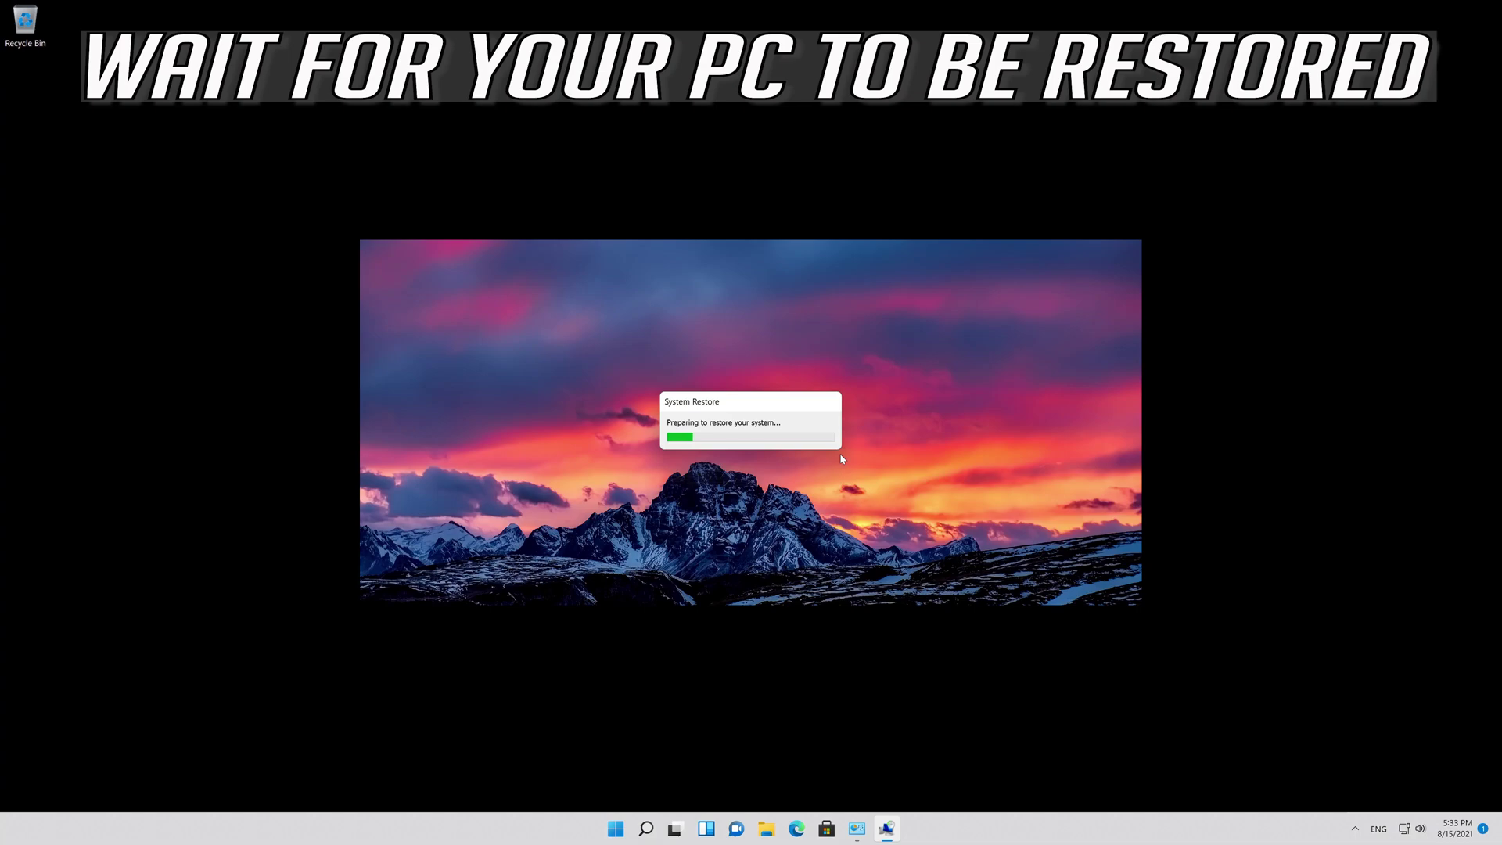